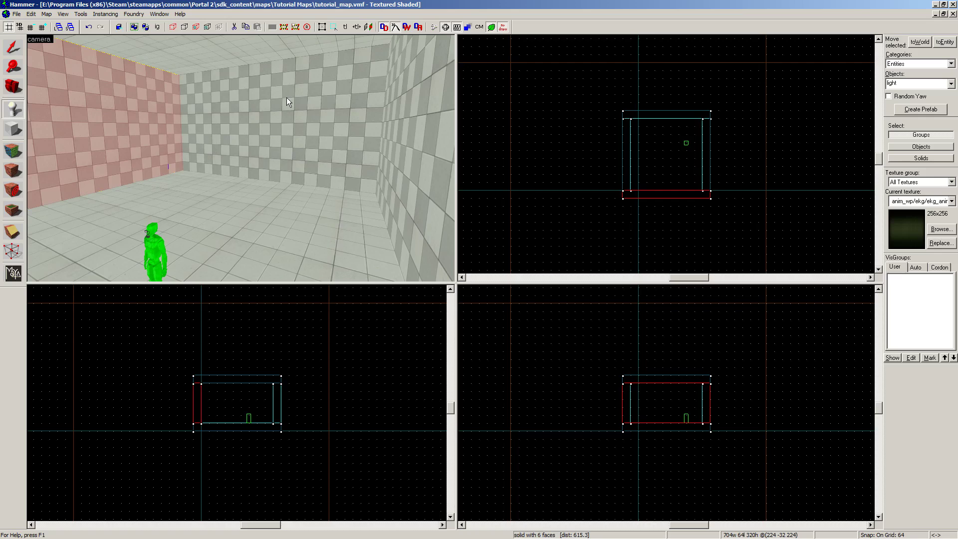
# Look around the room in the 3D view to examine its walls, floor and the player start.
pyautogui.press('w')
pyautogui.press('Right')
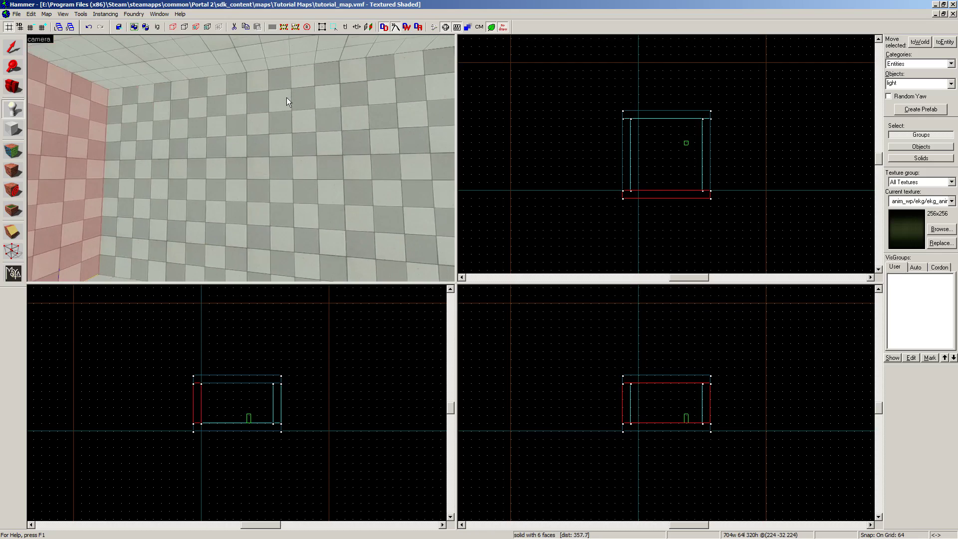
pyautogui.press('Right')
pyautogui.press('Down')
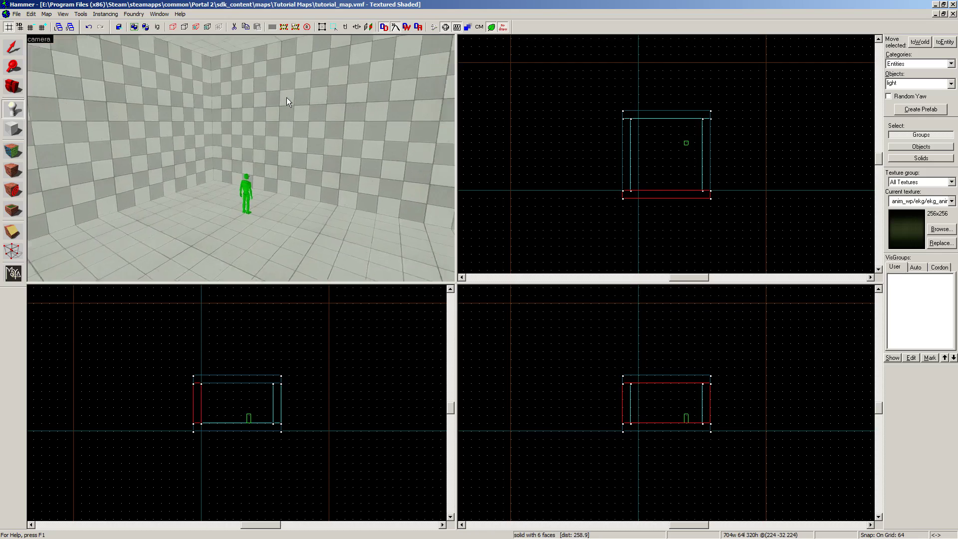
pyautogui.press('w')
pyautogui.press('s')
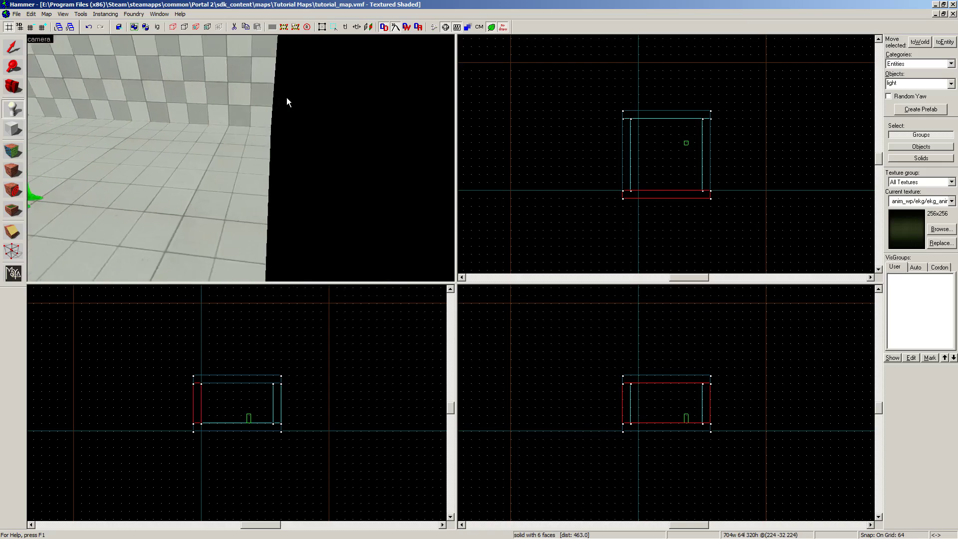
pyautogui.press('w')
pyautogui.press('Left')
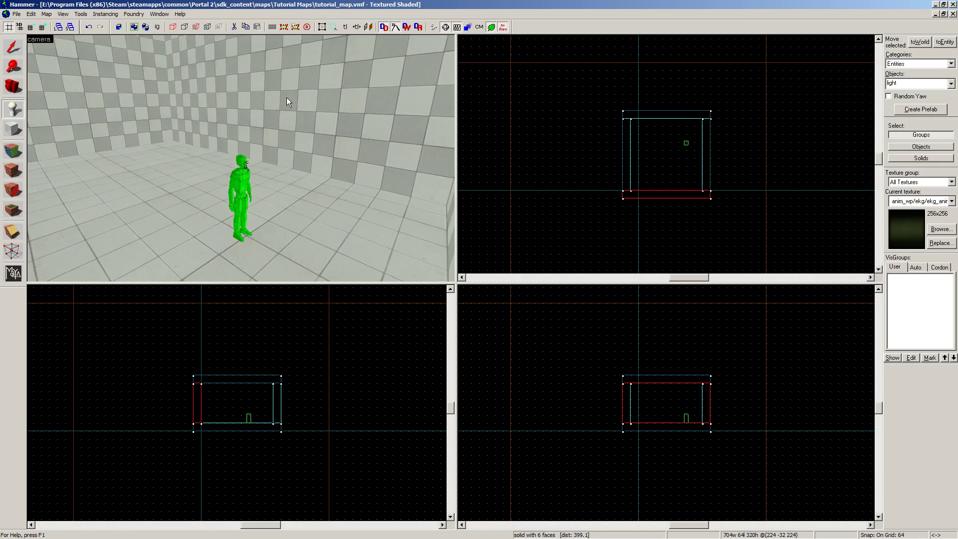
pyautogui.press('s')
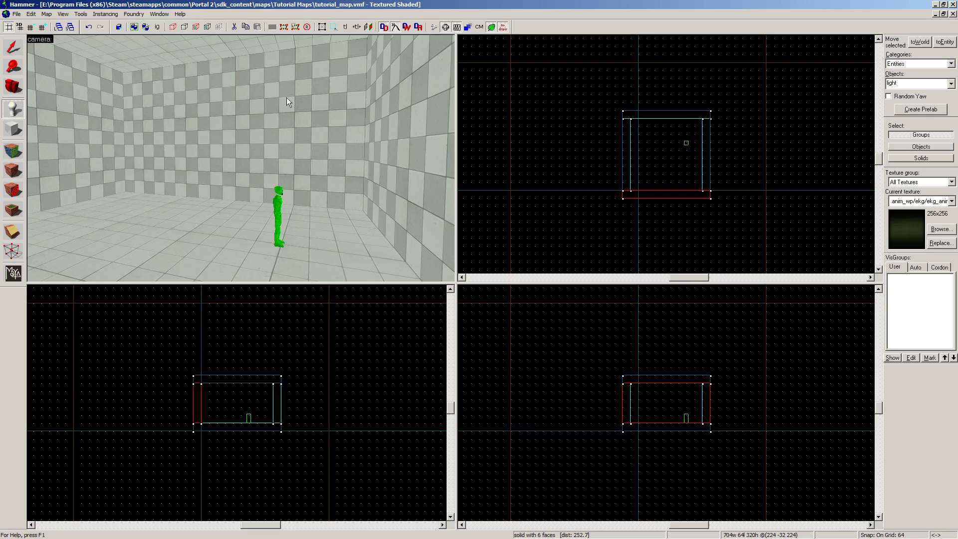
# Place a light entity on the room's floor near the player start using the Entity Tool.
pyautogui.hotkey('shift', 's')
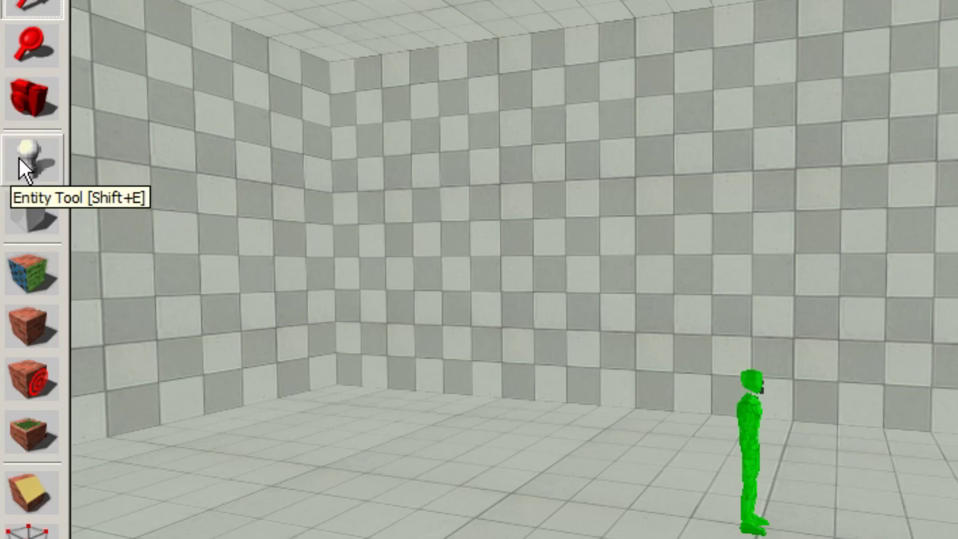
pyautogui.click(20, 157)
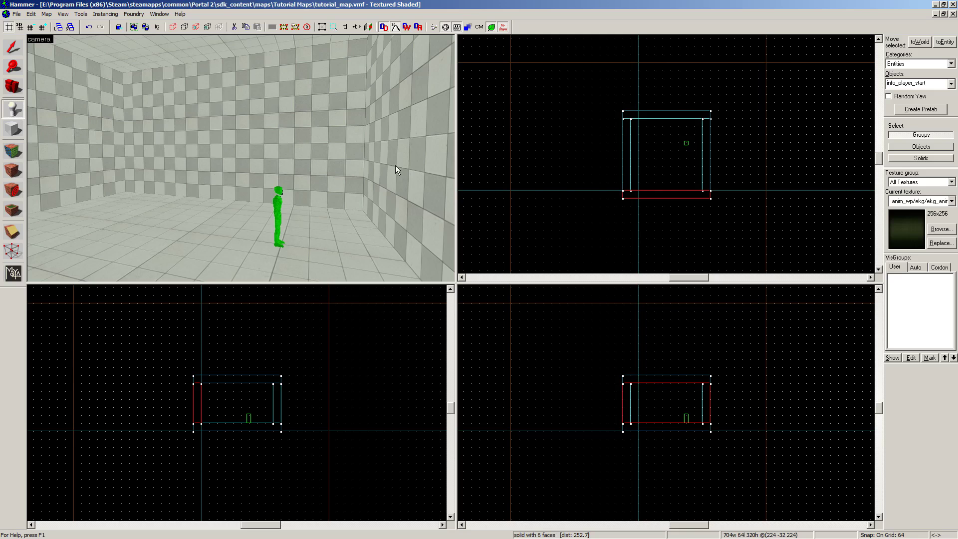
pyautogui.click(952, 84)
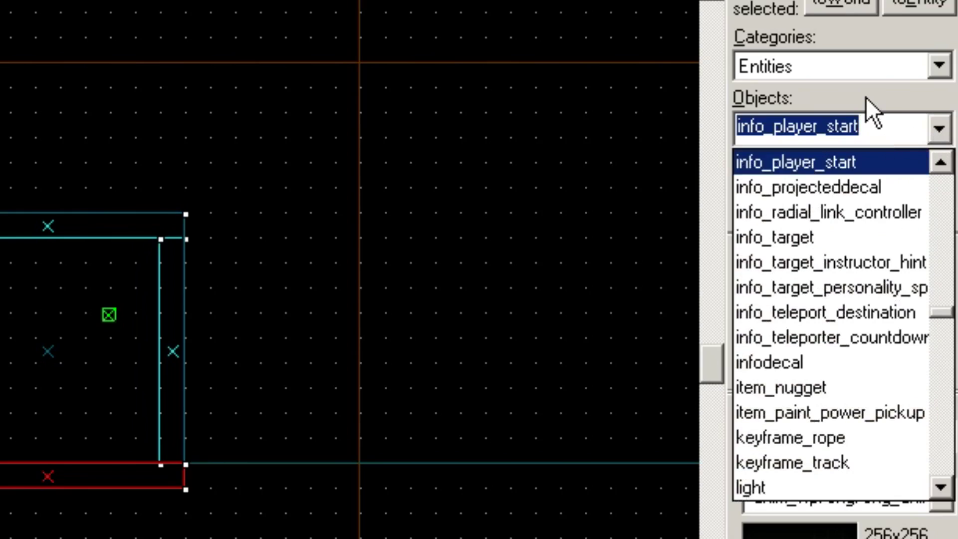
pyautogui.write('l')
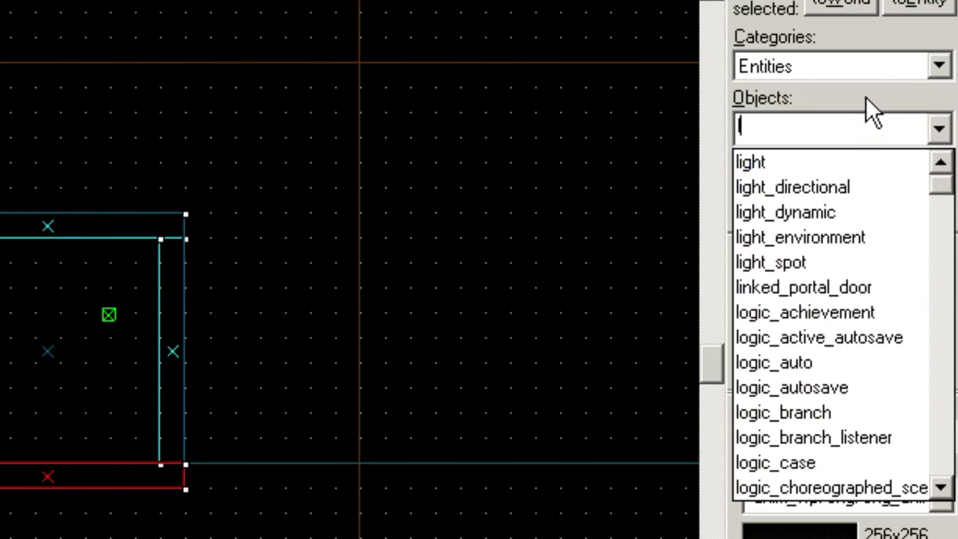
pyautogui.write('ight')
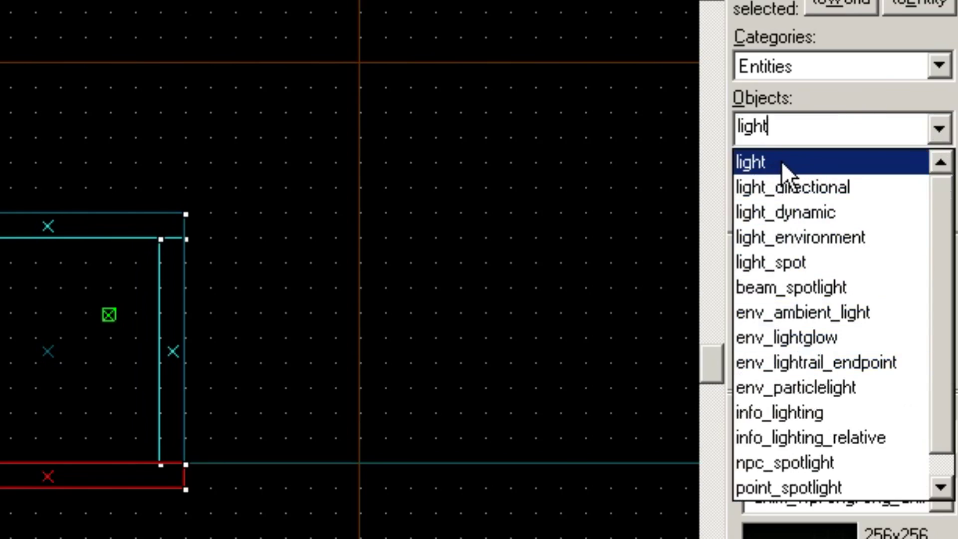
pyautogui.click(799, 161)
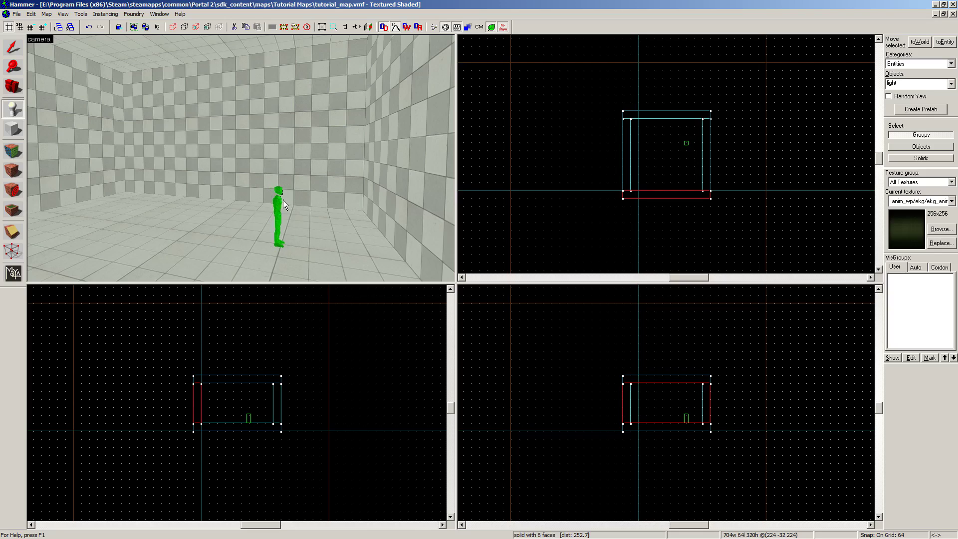
pyautogui.click(154, 238)
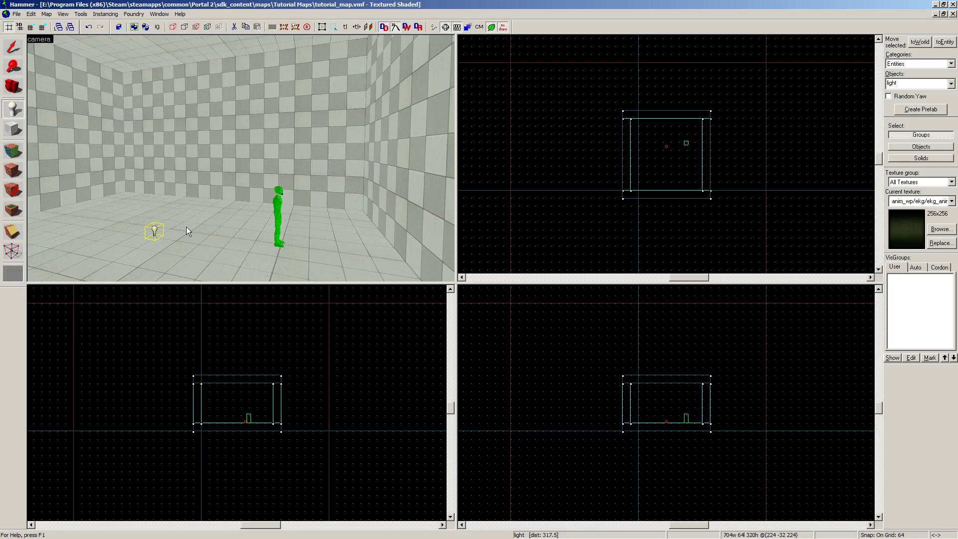
# Select the new light on the floor and open its object properties.
pyautogui.press('z')
pyautogui.press('w')
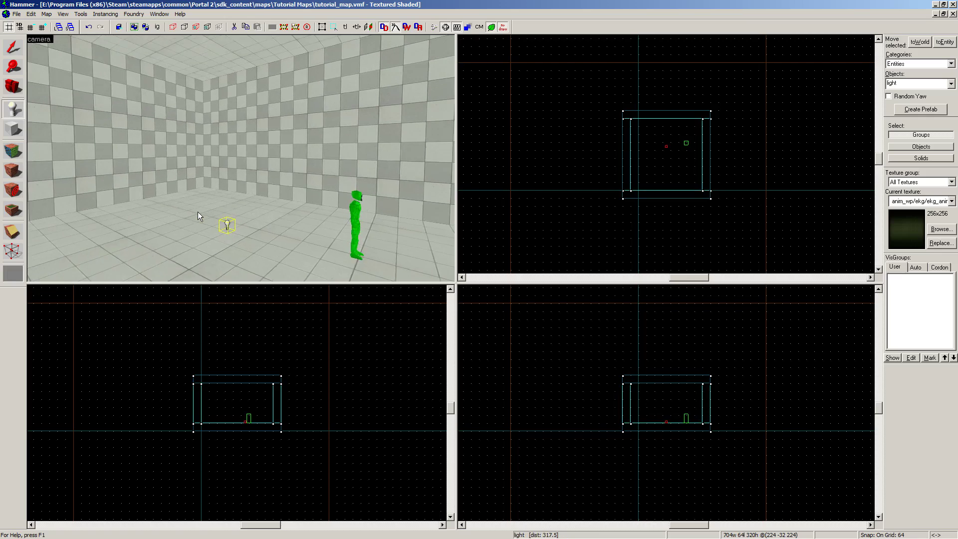
pyautogui.press('w')
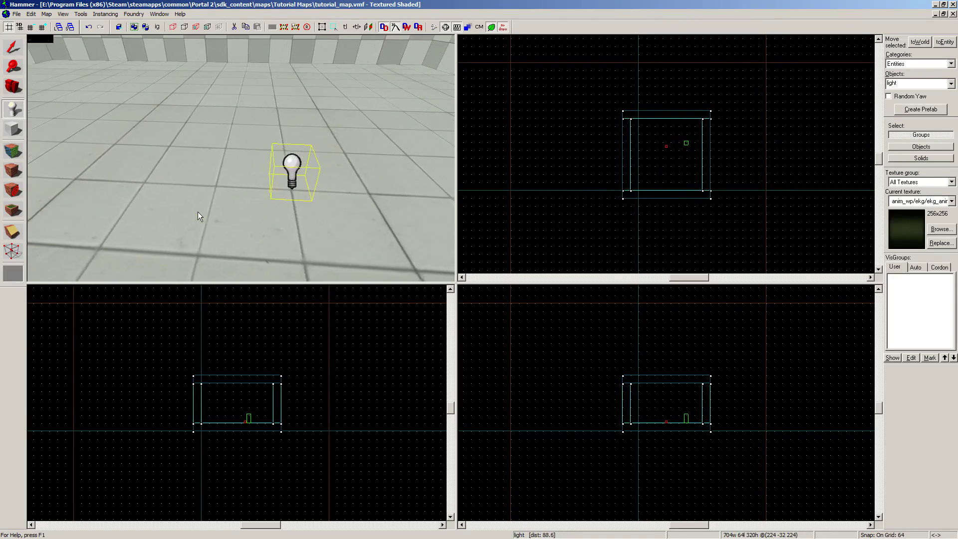
pyautogui.press('s')
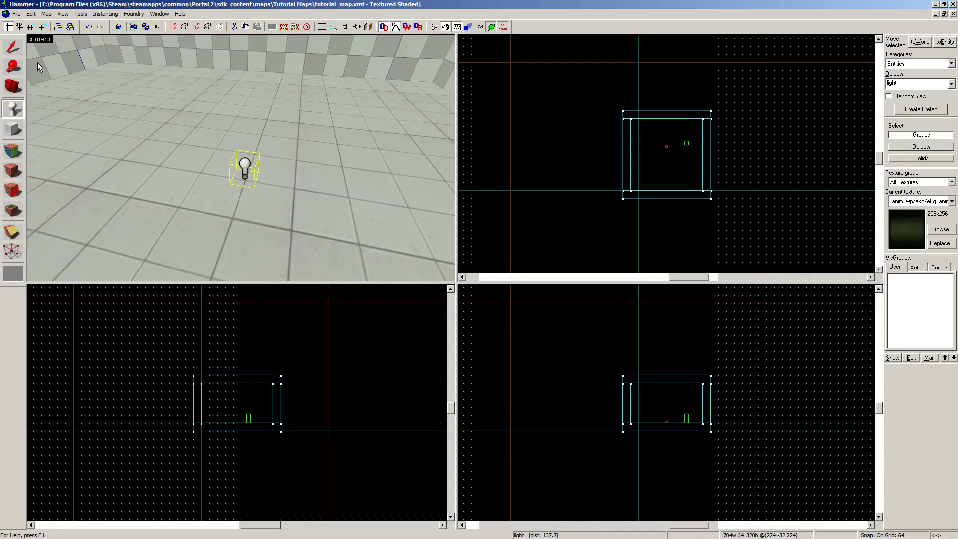
pyautogui.hotkey('shift', 's')
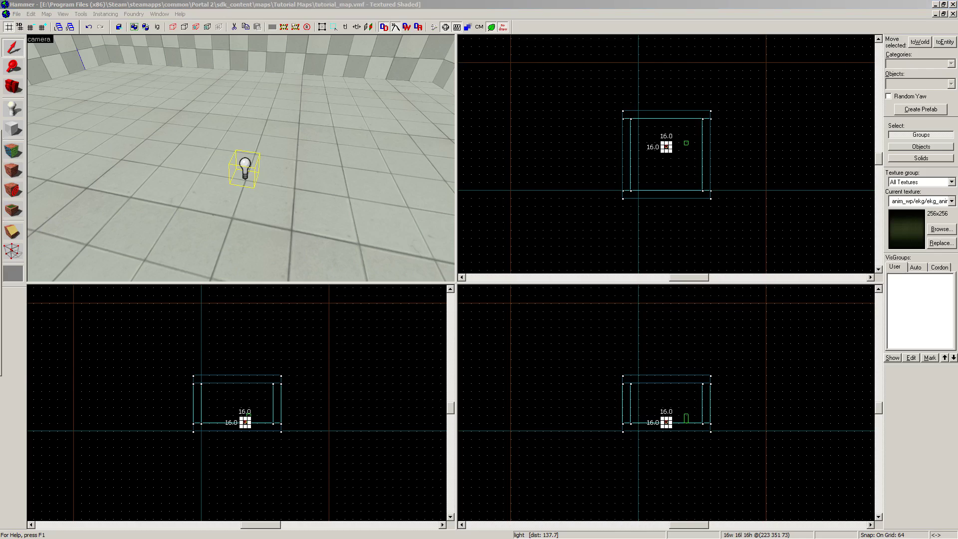
pyautogui.moveTo(342, 141); pyautogui.dragTo(500, 103)
pyautogui.click(430, 100)
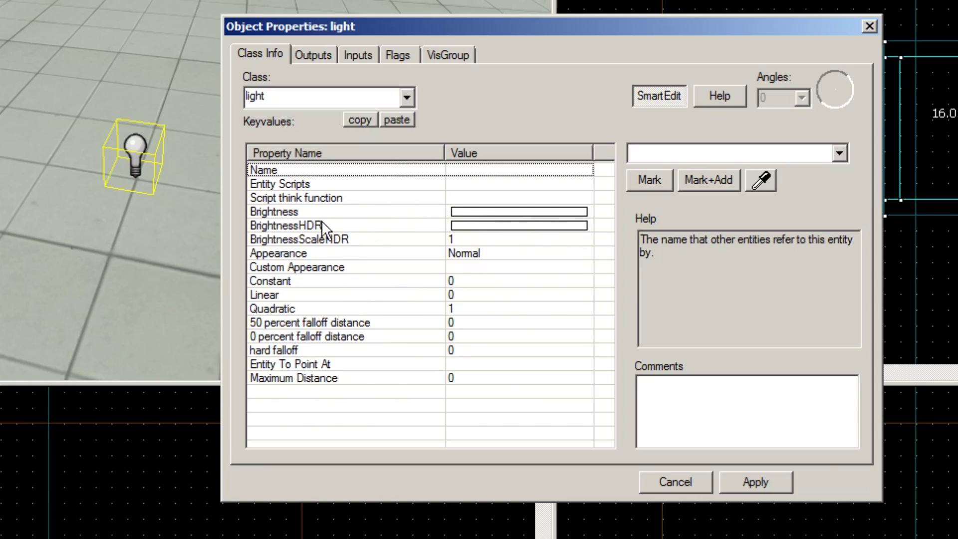
# Set the light's Brightness colour to lime green (128 255 0) and apply the change.
pyautogui.click(422, 213)
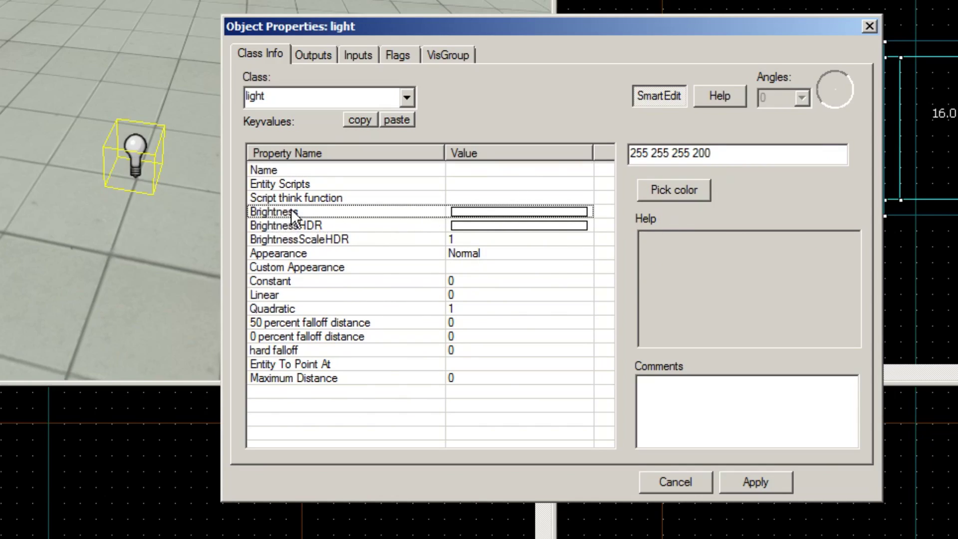
pyautogui.click(145, 220)
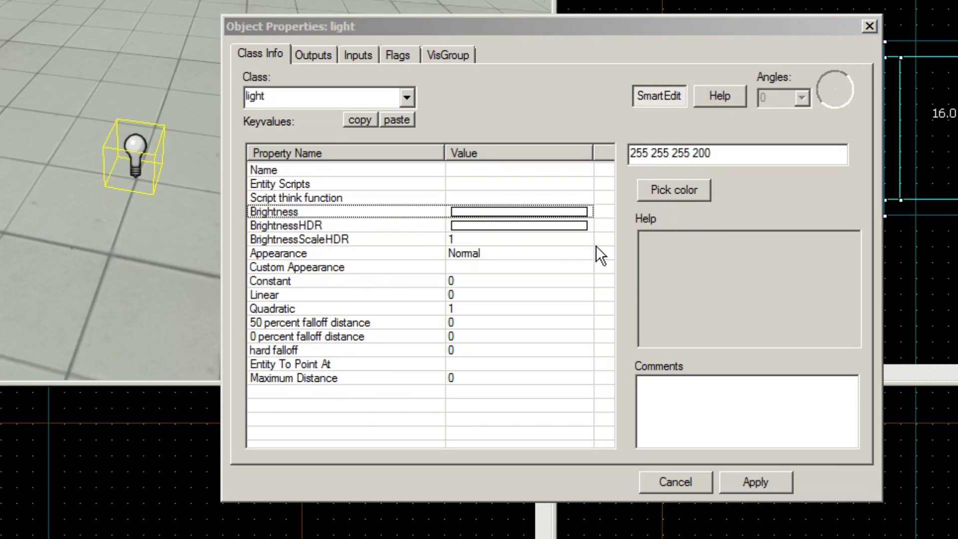
pyautogui.click(682, 189)
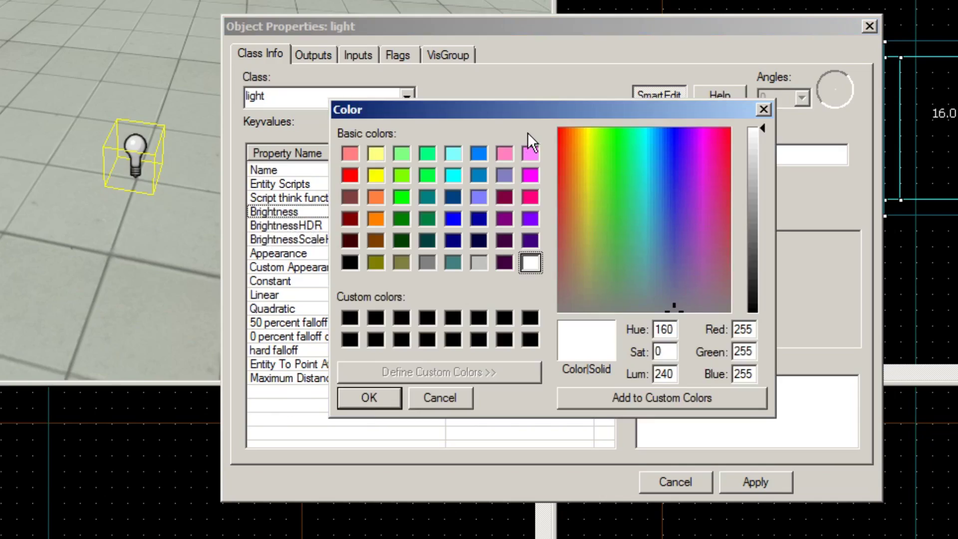
pyautogui.moveTo(543, 113); pyautogui.dragTo(720, 37)
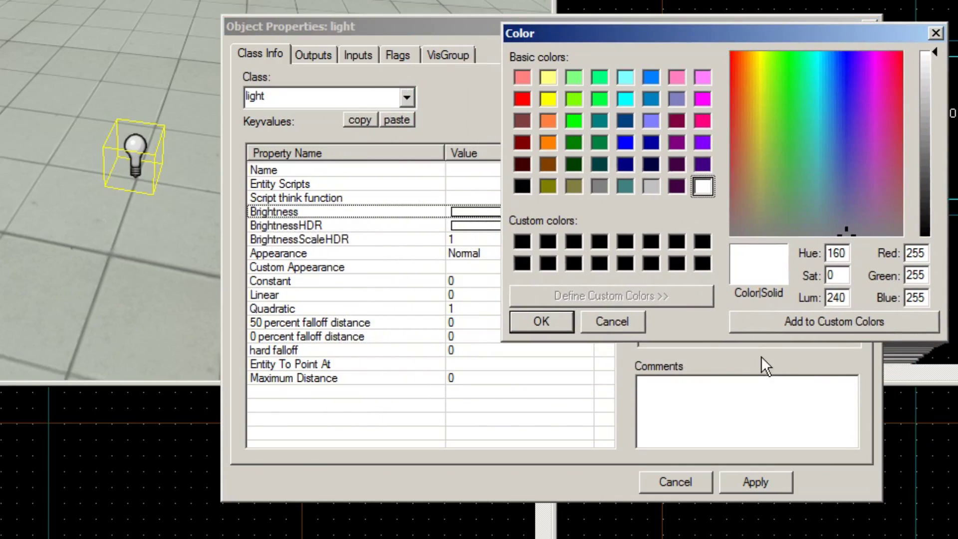
pyautogui.click(575, 100)
pyautogui.click(556, 319)
pyautogui.click(755, 480)
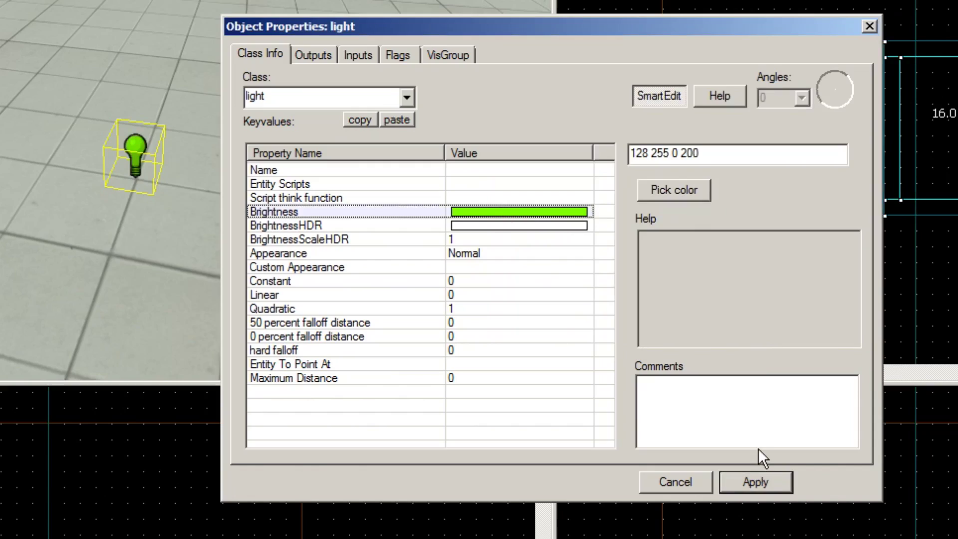
# Set the light's Brightness colour back to white (255 255 255), apply it and close the object properties.
pyautogui.click(110, 139)
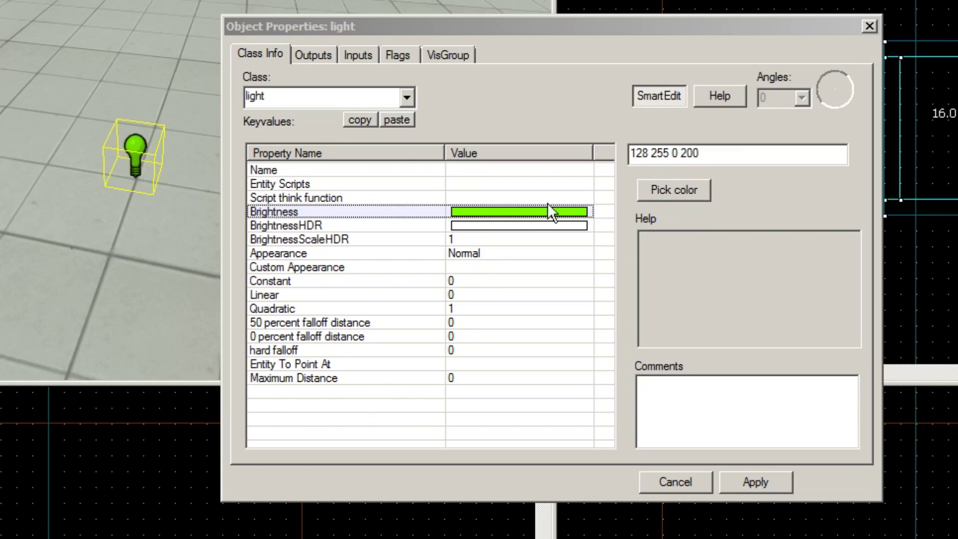
pyautogui.click(683, 196)
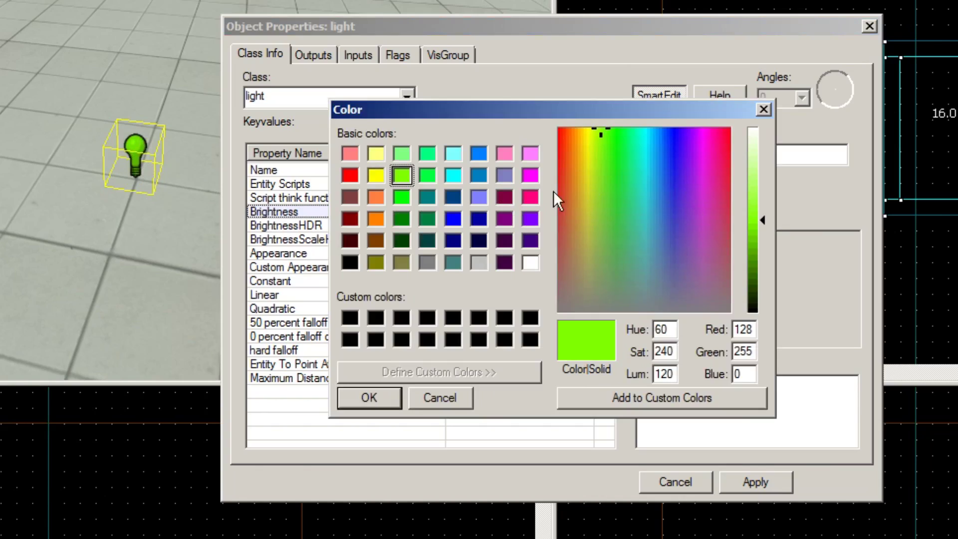
pyautogui.click(529, 264)
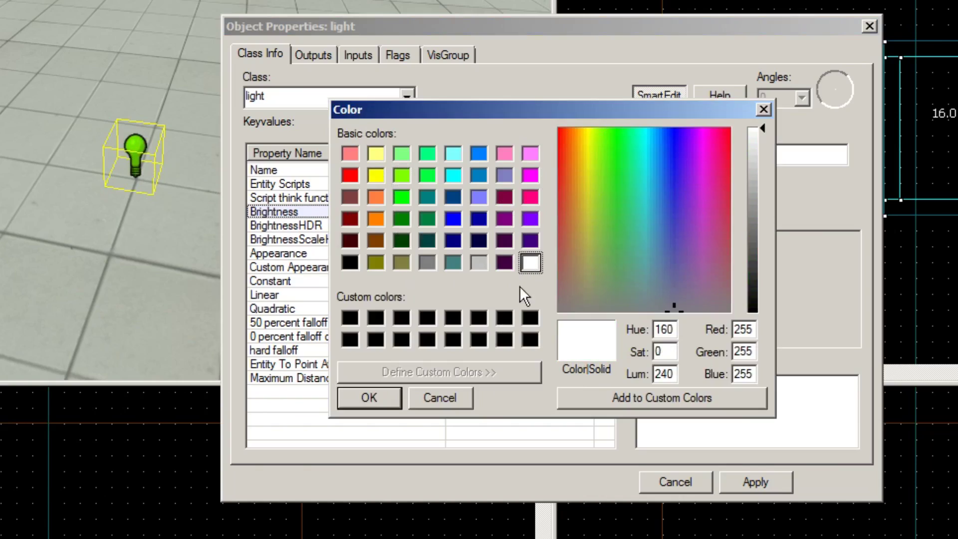
pyautogui.click(381, 400)
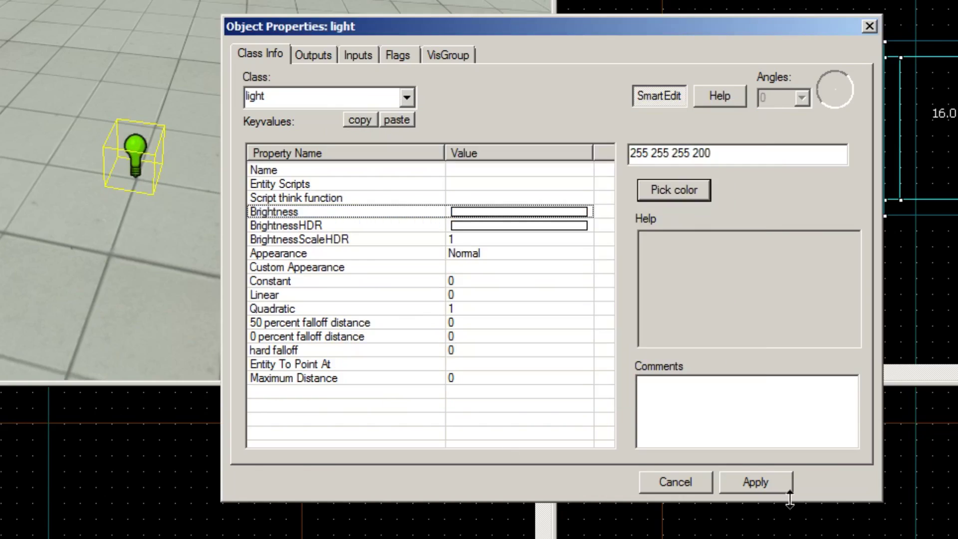
pyautogui.click(766, 479)
pyautogui.click(868, 27)
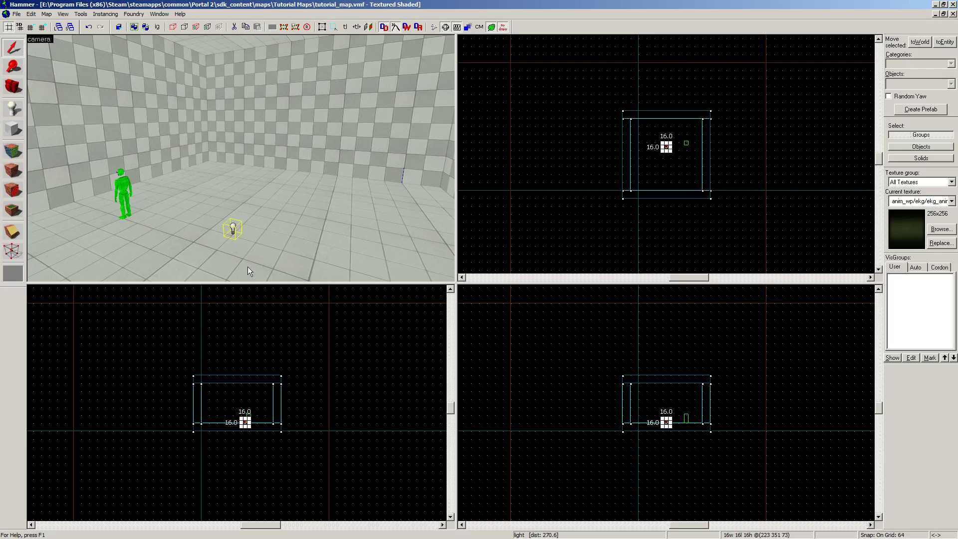
pyautogui.scroll(2, 241, 363)
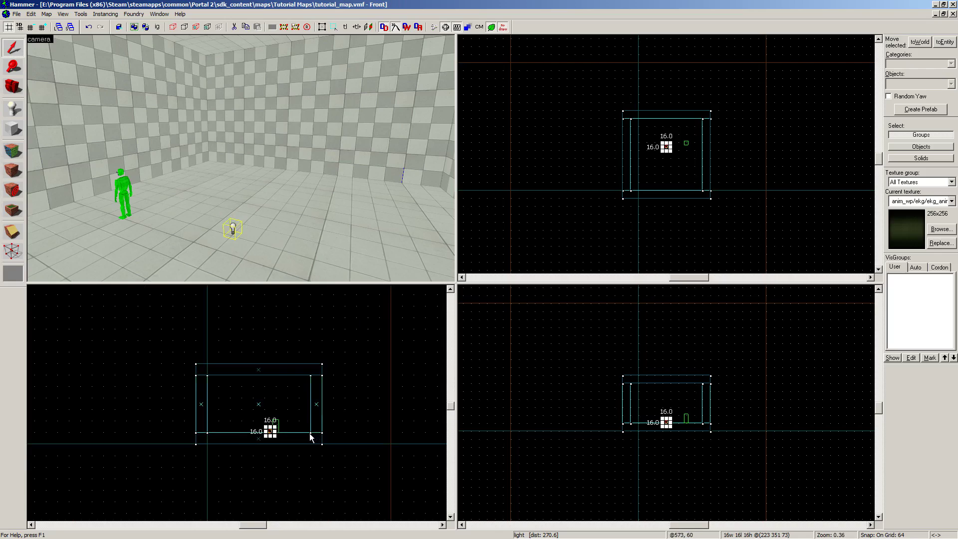
pyautogui.scroll(1, 295, 441)
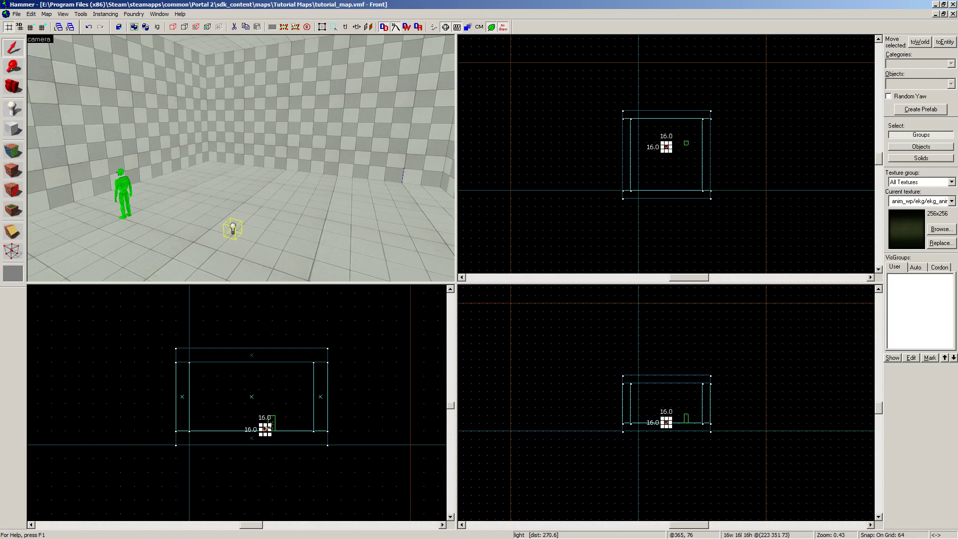
pyautogui.scroll(2, 285, 430)
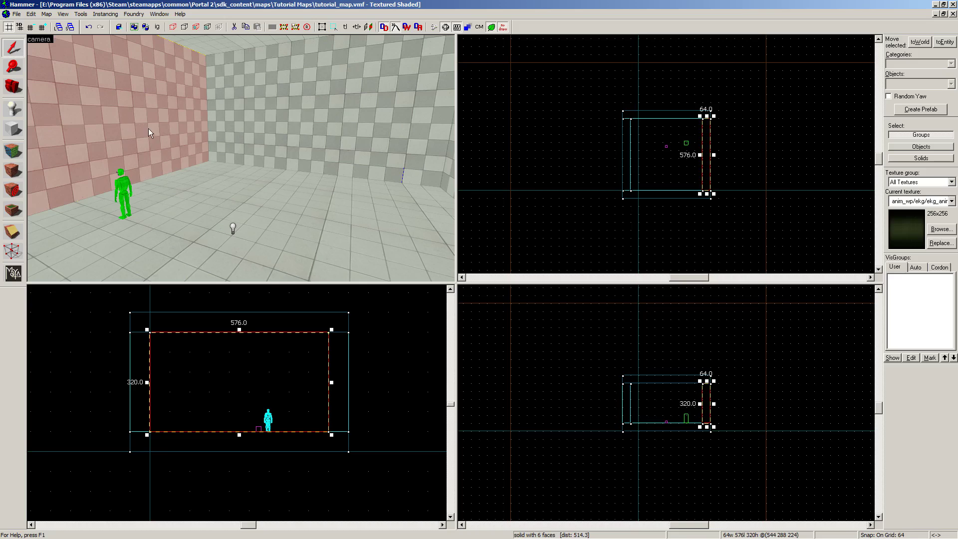
pyautogui.moveTo(148, 128); pyautogui.dragTo(222, 184)
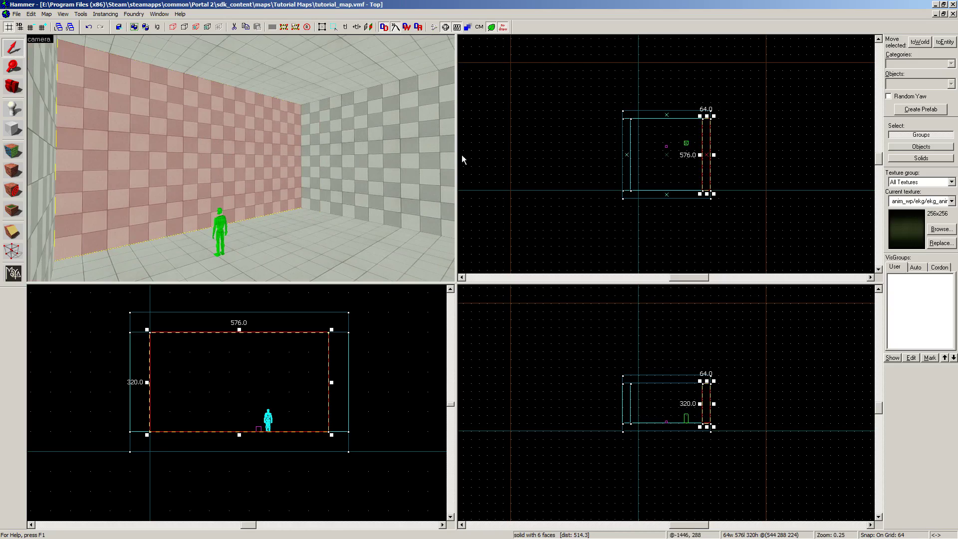
pyautogui.click(338, 400)
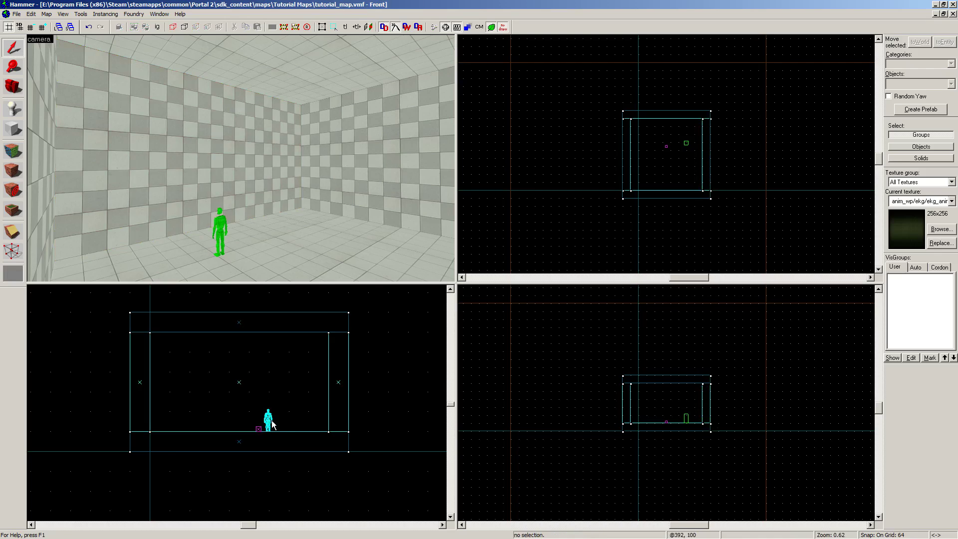
# Select the light on the floor and move it in the front view up to the middle of the room.
pyautogui.press('z')
pyautogui.press('z')
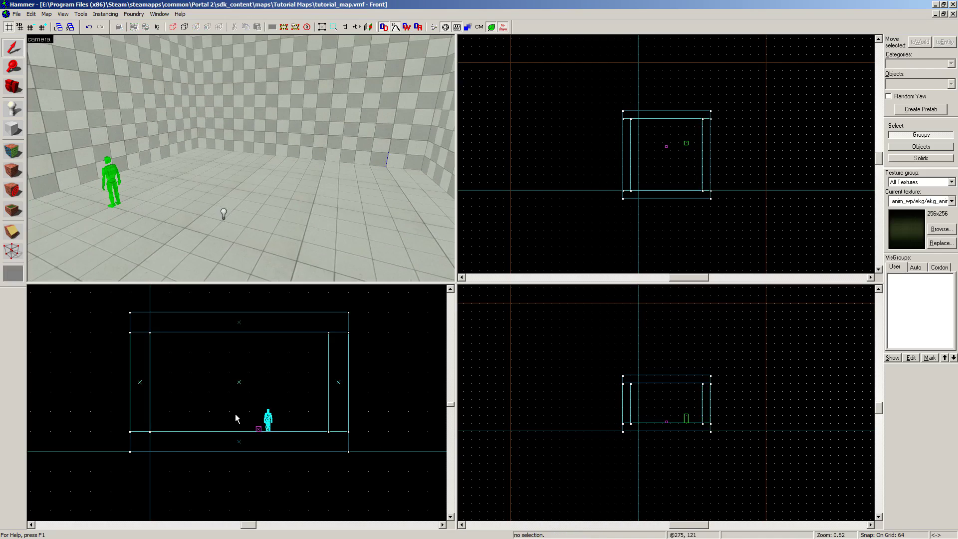
pyautogui.click(223, 209)
pyautogui.scroll(2, 270, 405)
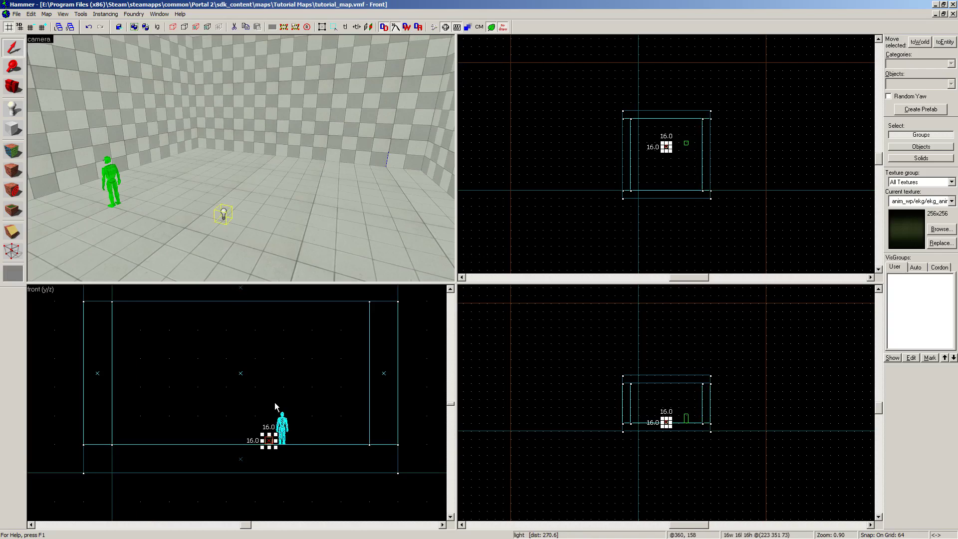
pyautogui.scroll(1, 269, 406)
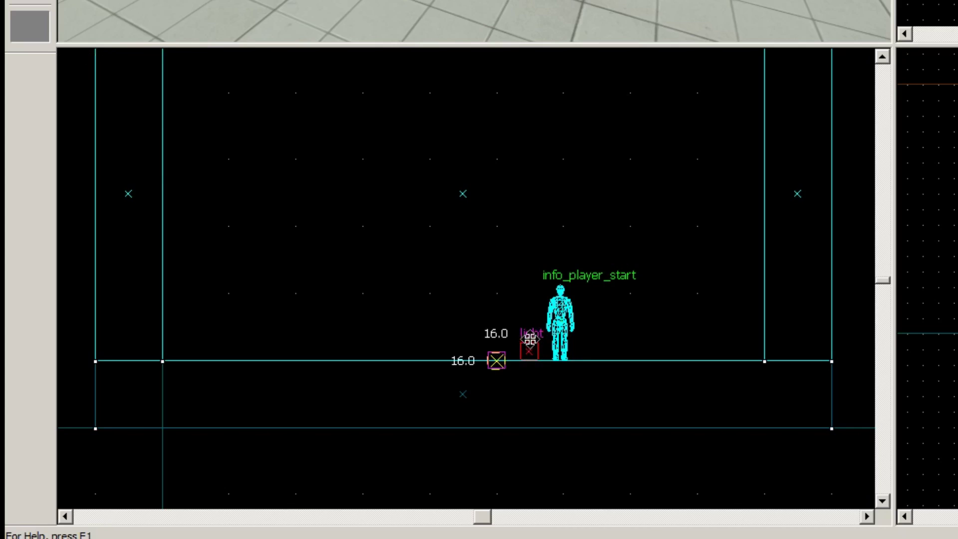
pyautogui.moveTo(524, 334); pyautogui.dragTo(455, 181)
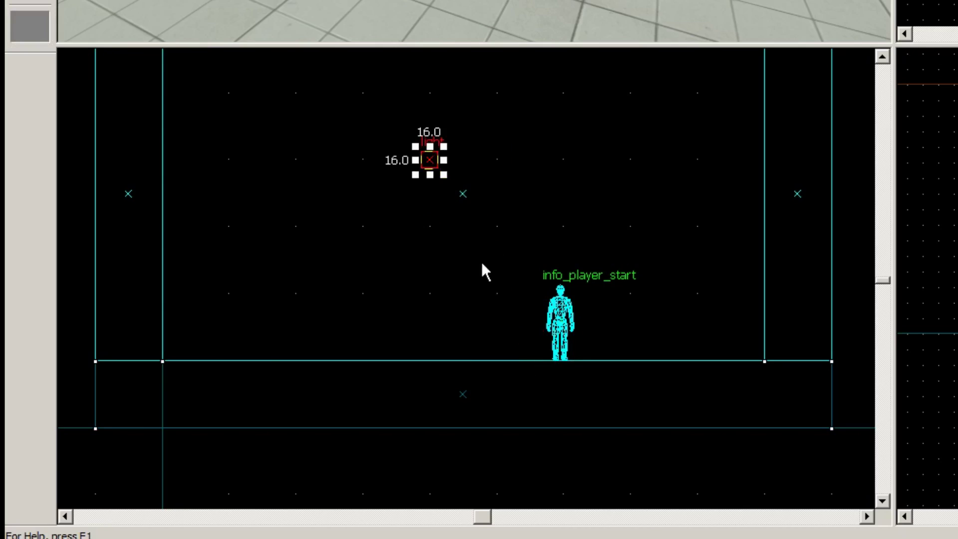
# Reduce the grid snap to 32 and move the light onto the room's centre mark in the front view.
pyautogui.scroll(1, 470, 258)
pyautogui.press('Up')
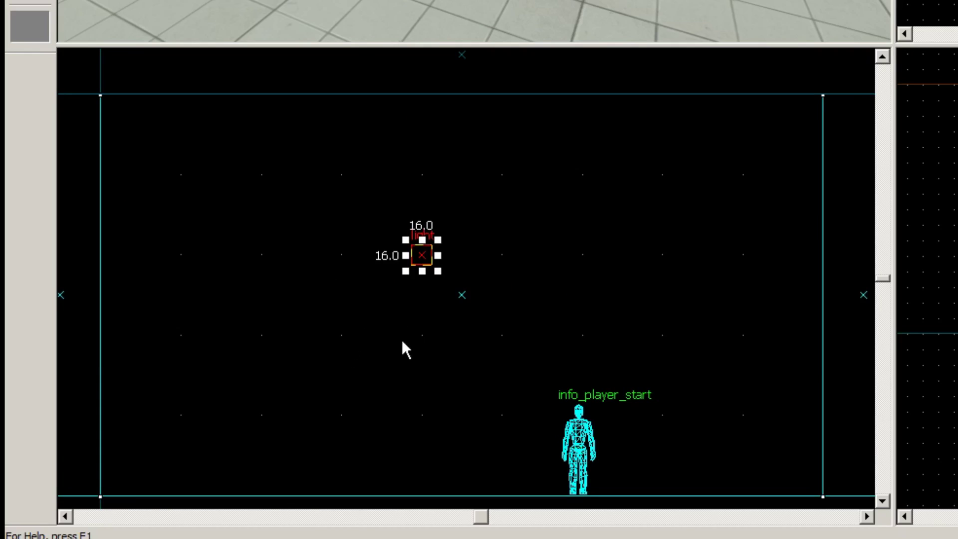
pyautogui.scroll(3, 408, 356)
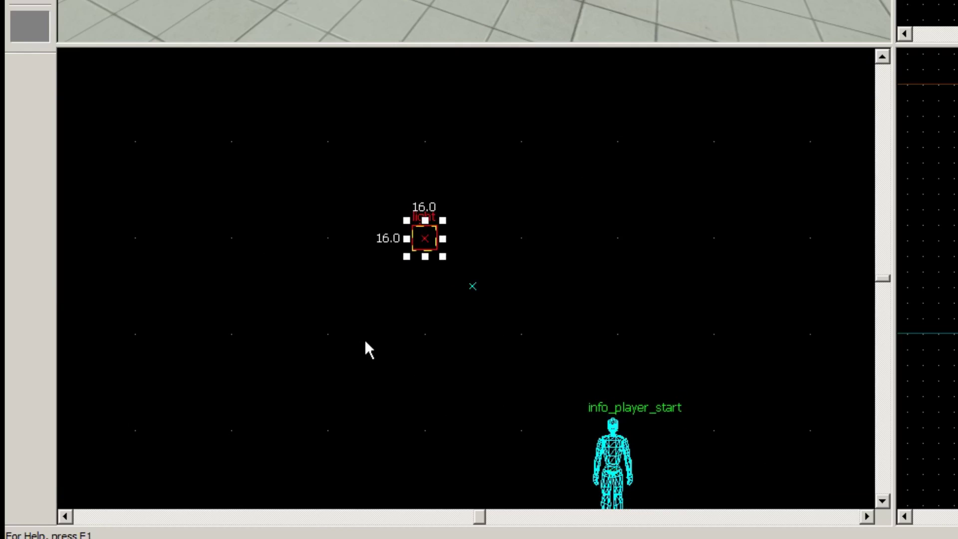
pyautogui.moveTo(421, 237); pyautogui.dragTo(439, 253)
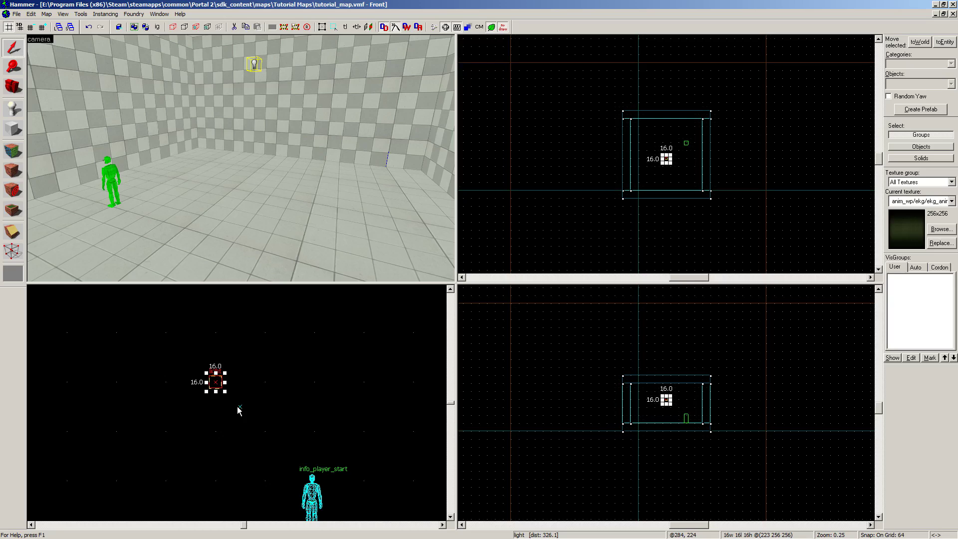
pyautogui.scroll(-1, 235, 394)
pyautogui.scroll(1, 235, 395)
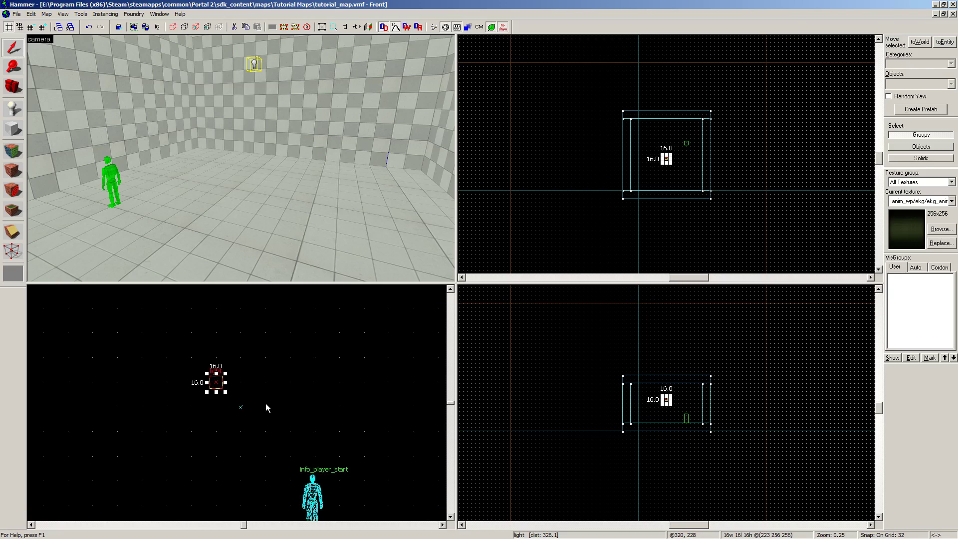
pyautogui.scroll(1, 275, 404)
pyautogui.moveTo(188, 372)
pyautogui.keyDown('shift'); pyautogui.mouseDown()
pyautogui.moveTo(260, 374)
pyautogui.moveTo(225, 375)
pyautogui.moveTo(225, 409)
pyautogui.mouseUp(); pyautogui.keyUp('shift')
pyautogui.click(293, 412)
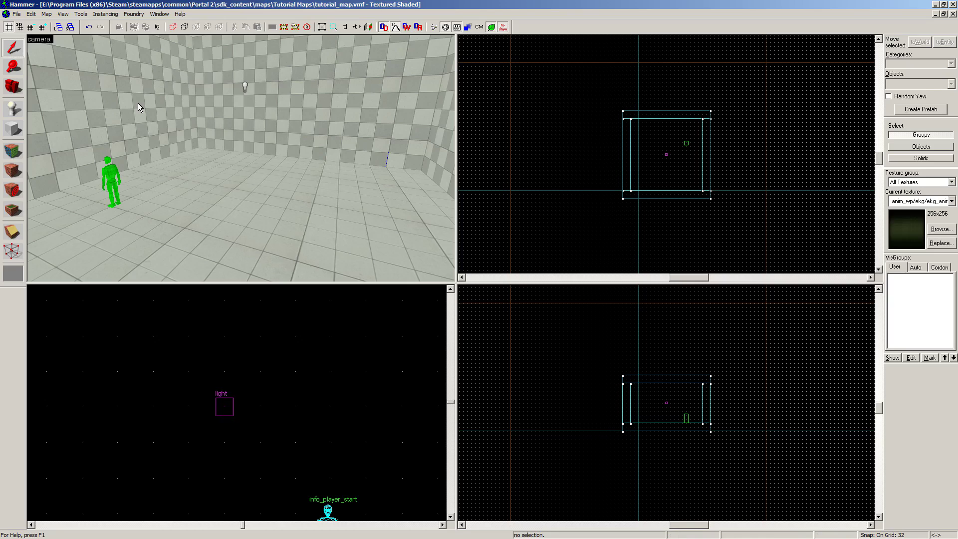
# Select the light and shift it by one unit in the top view onto the room's centre mark, at x 224.
pyautogui.click(177, 73)
pyautogui.click(244, 88)
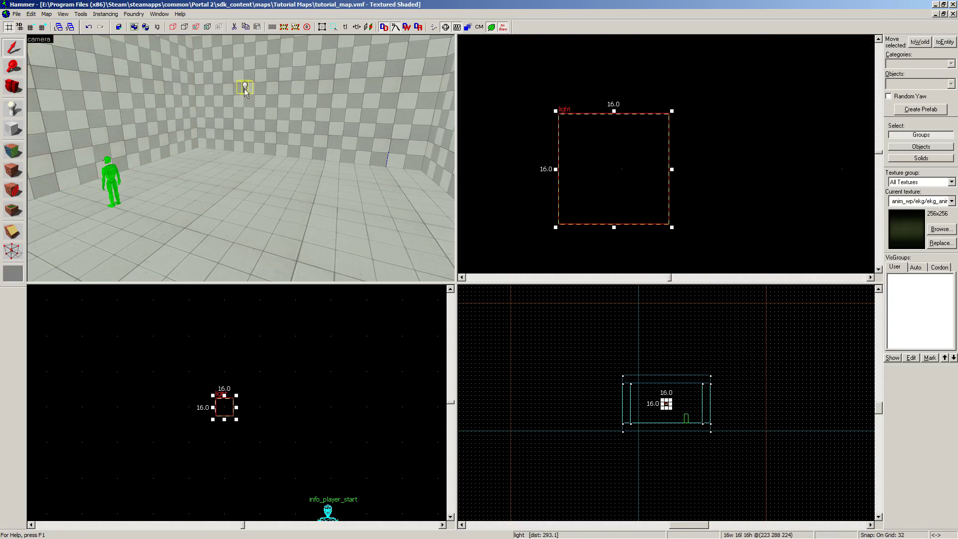
pyautogui.scroll(-5, 657, 184)
pyautogui.scroll(-10, 657, 184)
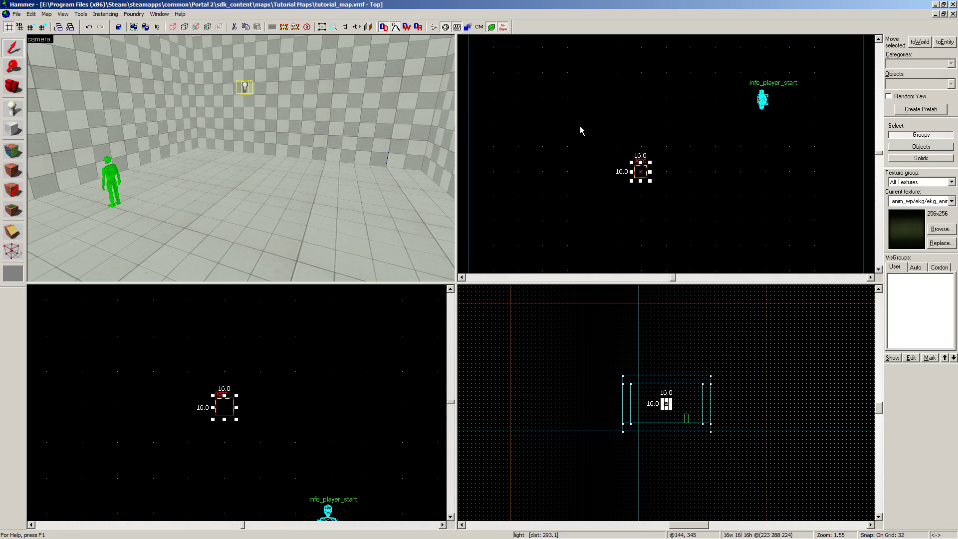
pyautogui.scroll(16, 598, 145)
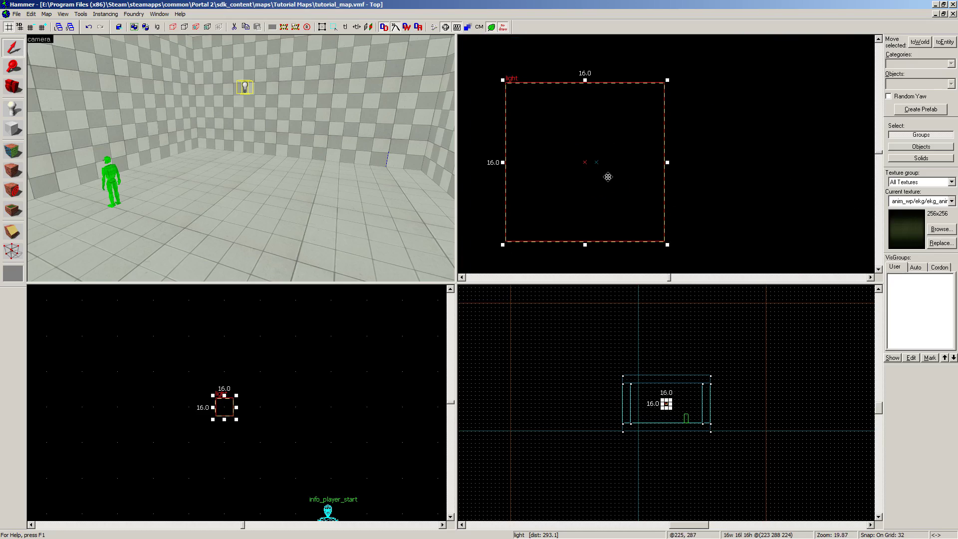
pyautogui.scroll(3, 574, 165)
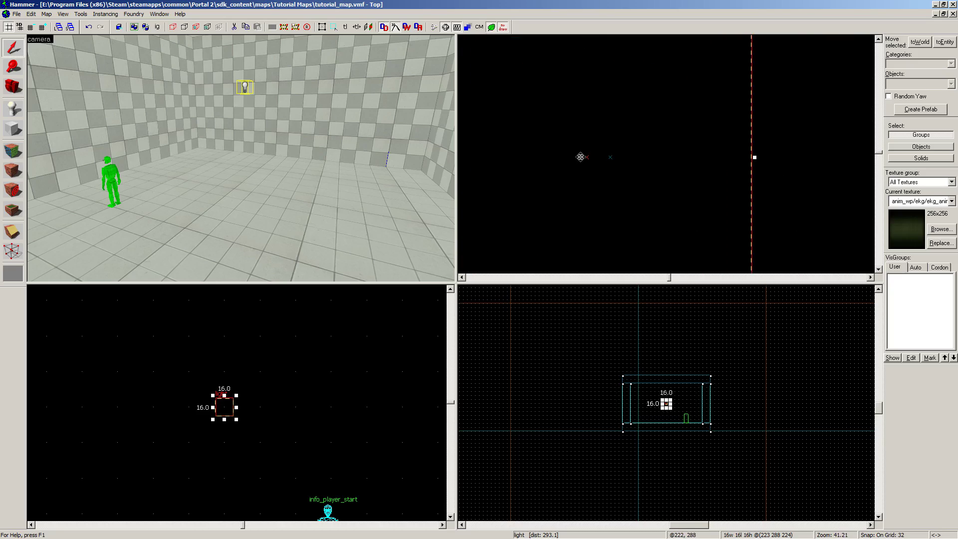
pyautogui.scroll(-3, 622, 164)
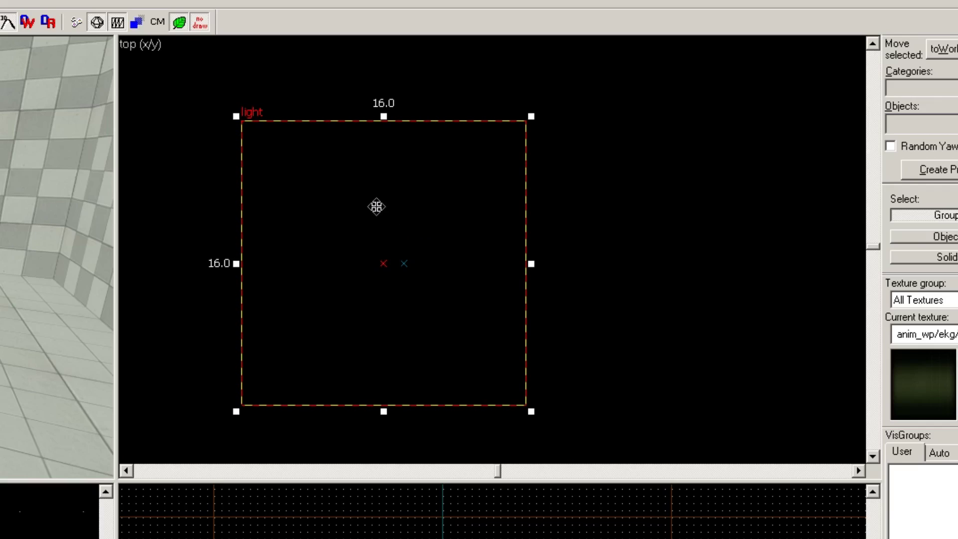
pyautogui.moveTo(600, 129); pyautogui.dragTo(612, 131)
pyautogui.moveTo(396, 209); pyautogui.dragTo(396, 210)
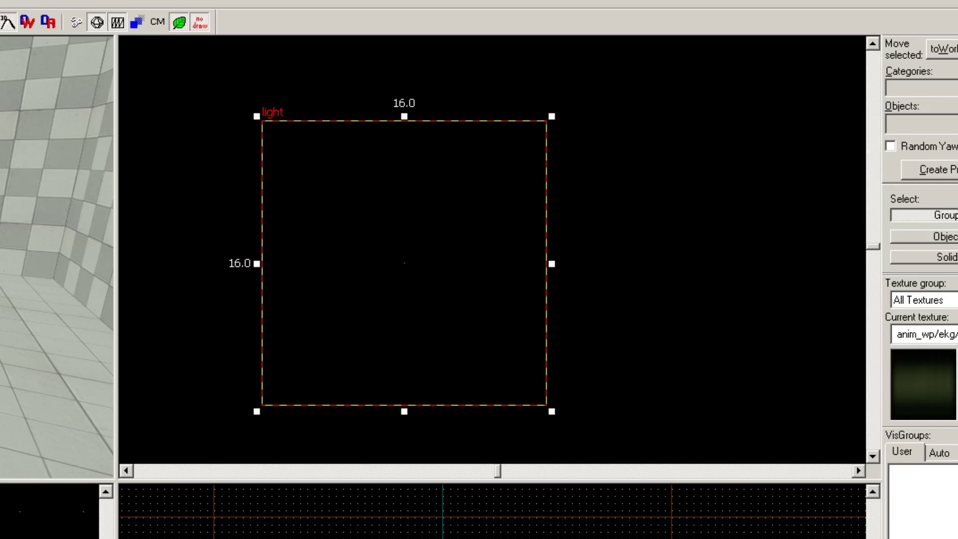
pyautogui.scroll(-6, 455, 263)
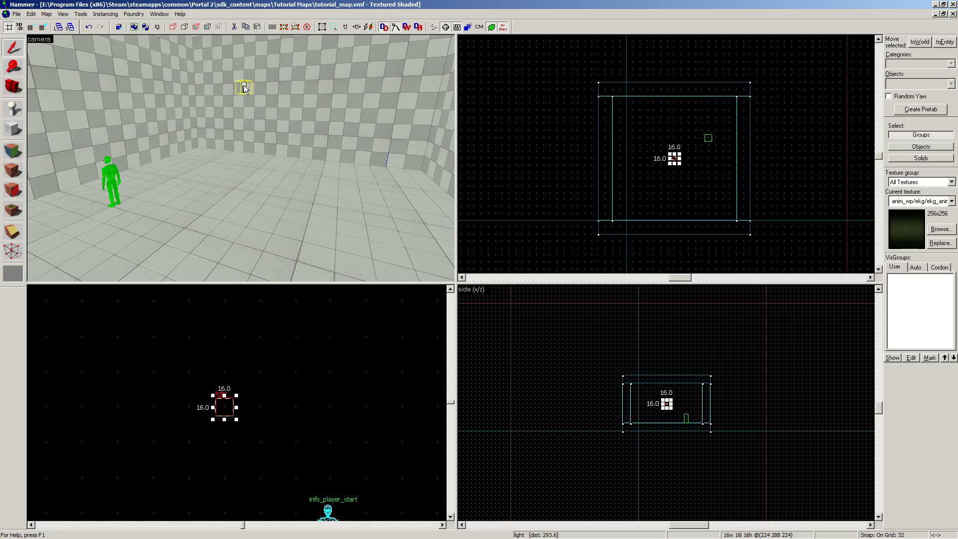
pyautogui.doubleClick(245, 89)
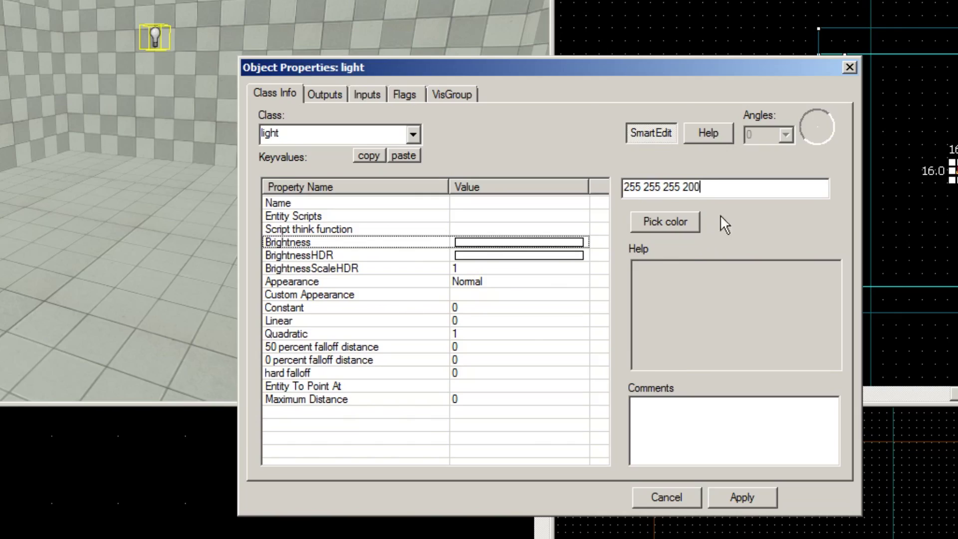
pyautogui.moveTo(707, 189); pyautogui.dragTo(684, 190)
pyautogui.click(625, 190)
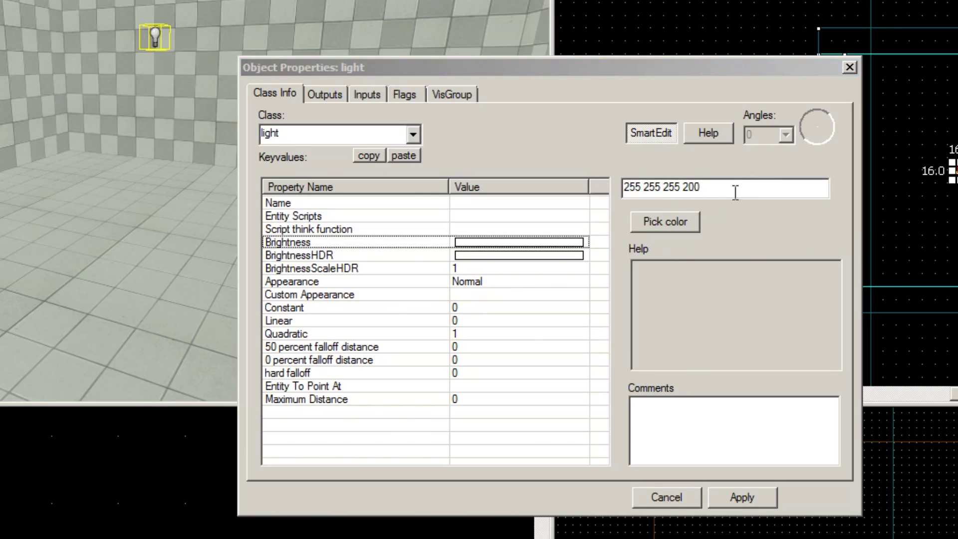
pyautogui.moveTo(709, 188); pyautogui.dragTo(684, 190)
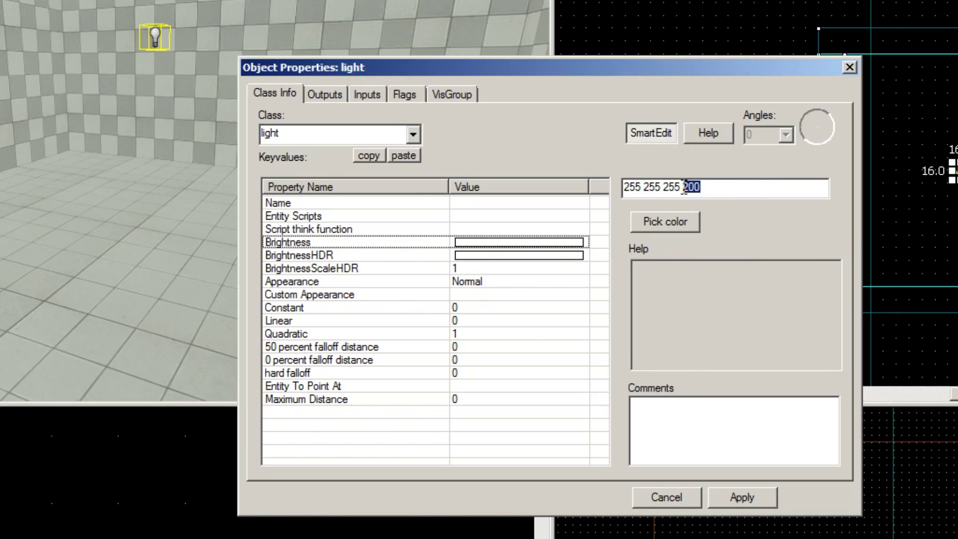
pyautogui.click(725, 189)
pyautogui.press('BackSpace')
pyautogui.press('BackSpace')
pyautogui.press('BackSpace')
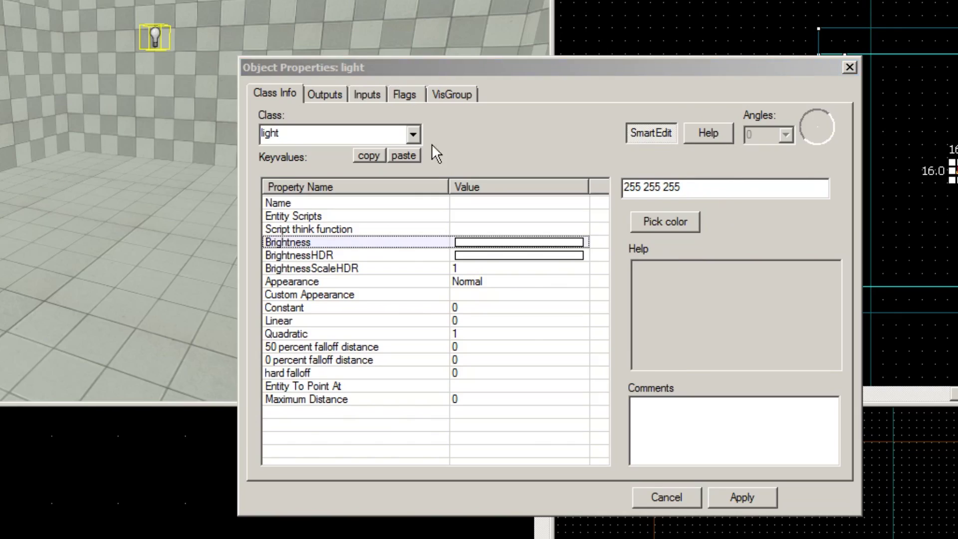
pyautogui.click(726, 190)
pyautogui.write('300')
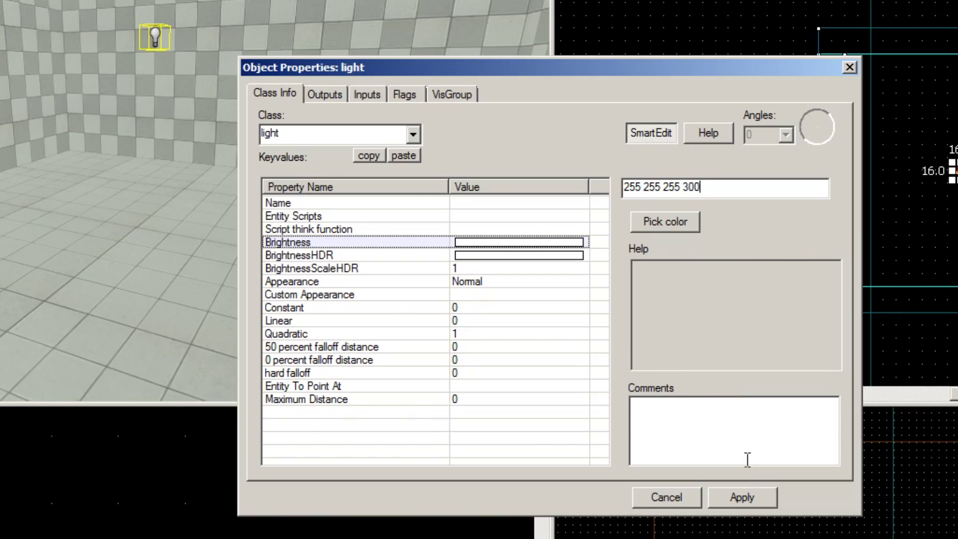
pyautogui.click(753, 493)
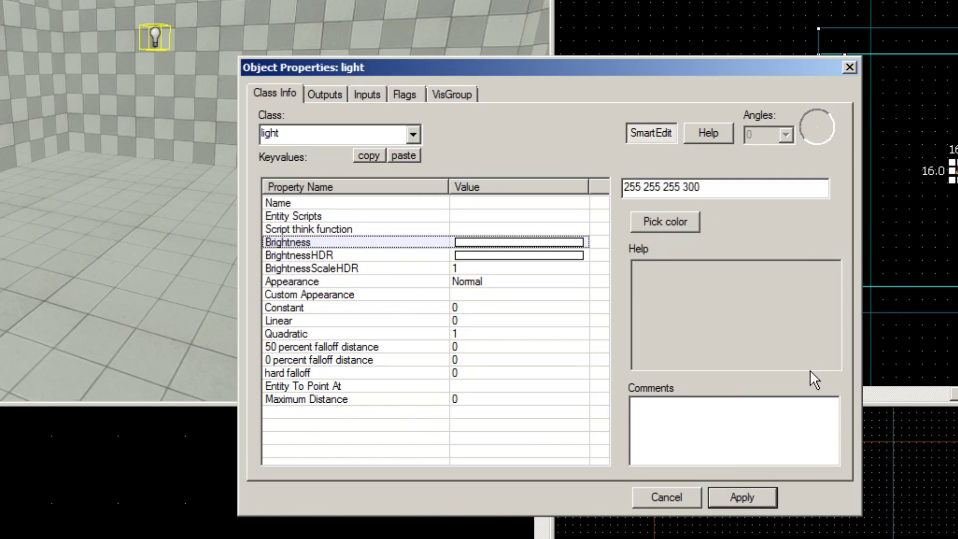
pyautogui.click(849, 67)
pyautogui.click(298, 136)
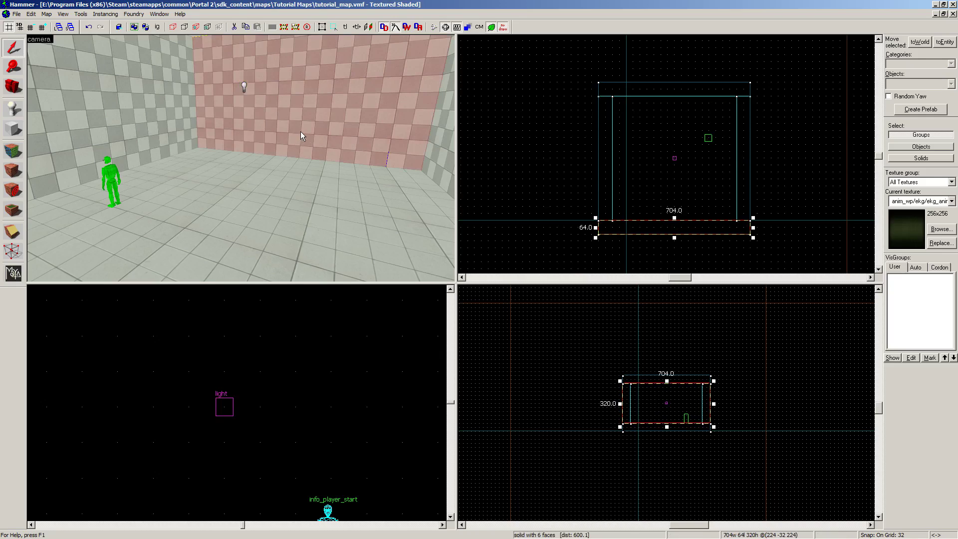
# Open the Run Map dialog and turn the HDR option for Run RAD on and off again.
pyautogui.click(17, 15)
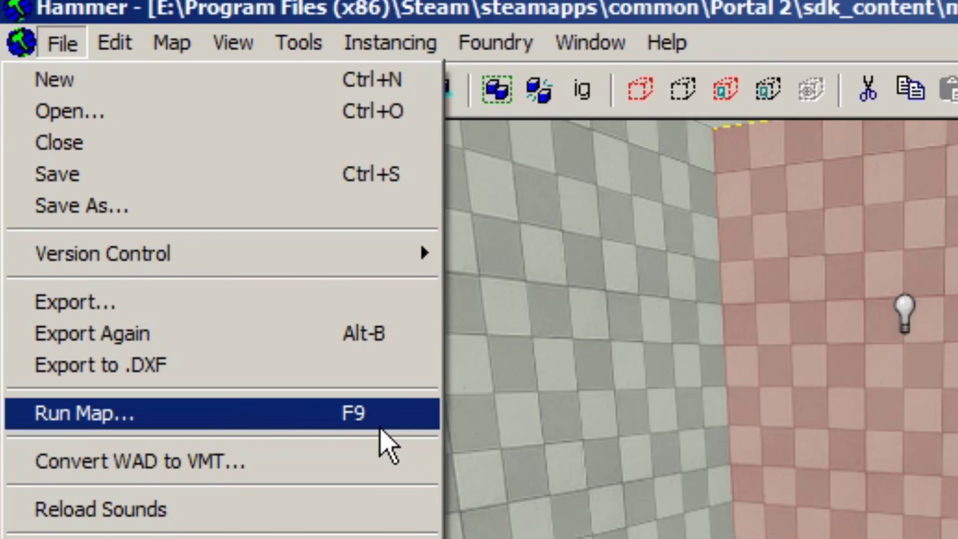
pyautogui.click(268, 424)
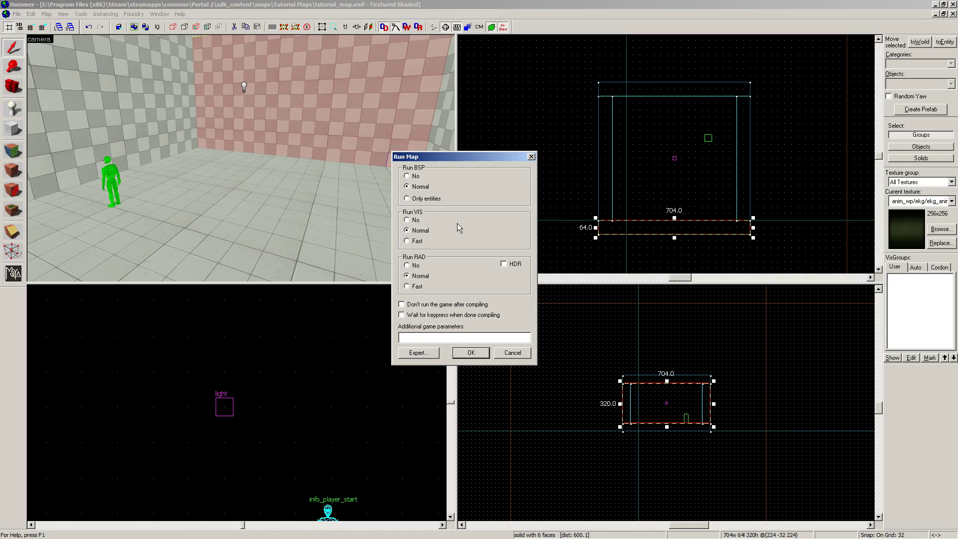
pyautogui.moveTo(464, 158); pyautogui.dragTo(377, 122)
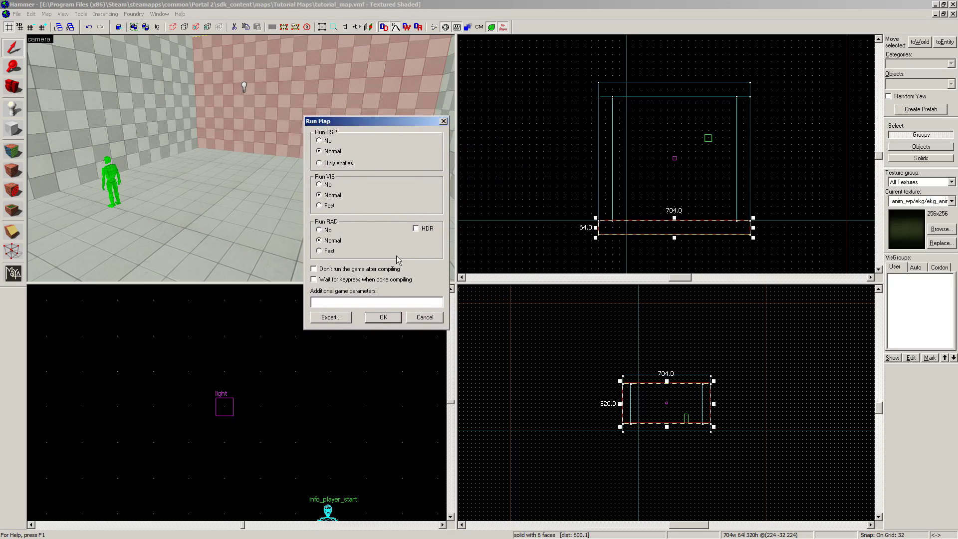
pyautogui.click(415, 228)
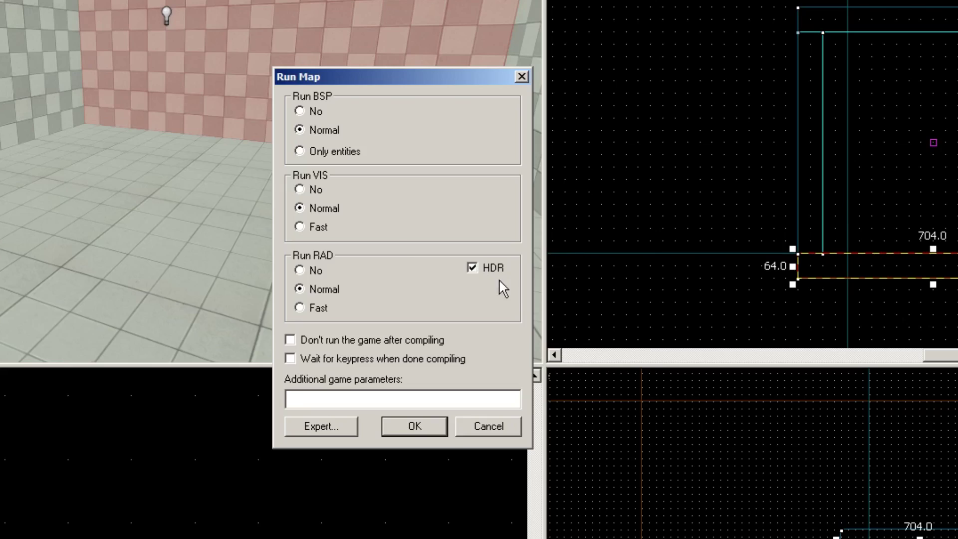
pyautogui.click(472, 269)
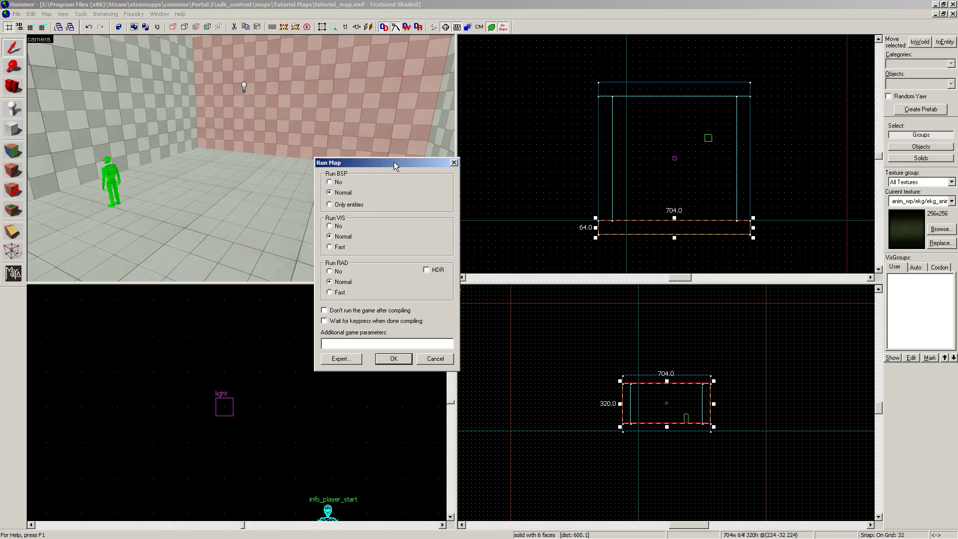
pyautogui.moveTo(395, 165); pyautogui.dragTo(376, 78)
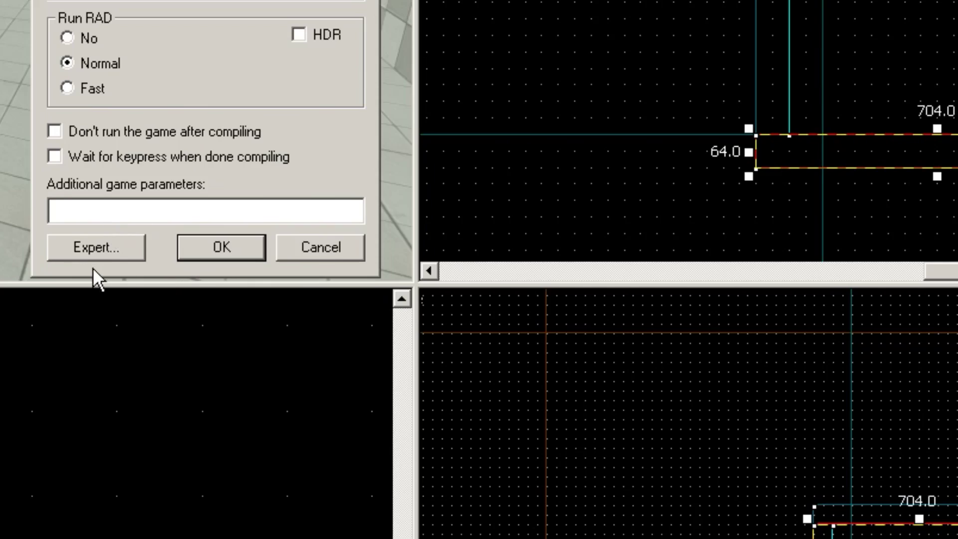
# Switch to the expert Run Map settings, choose the Default configuration and disable its $game_exe command.
pyautogui.click(85, 249)
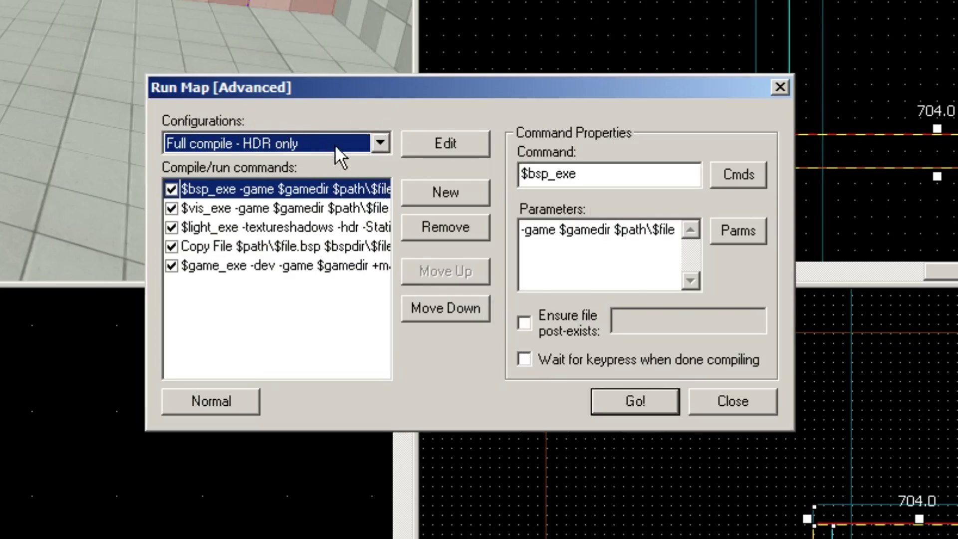
pyautogui.click(379, 144)
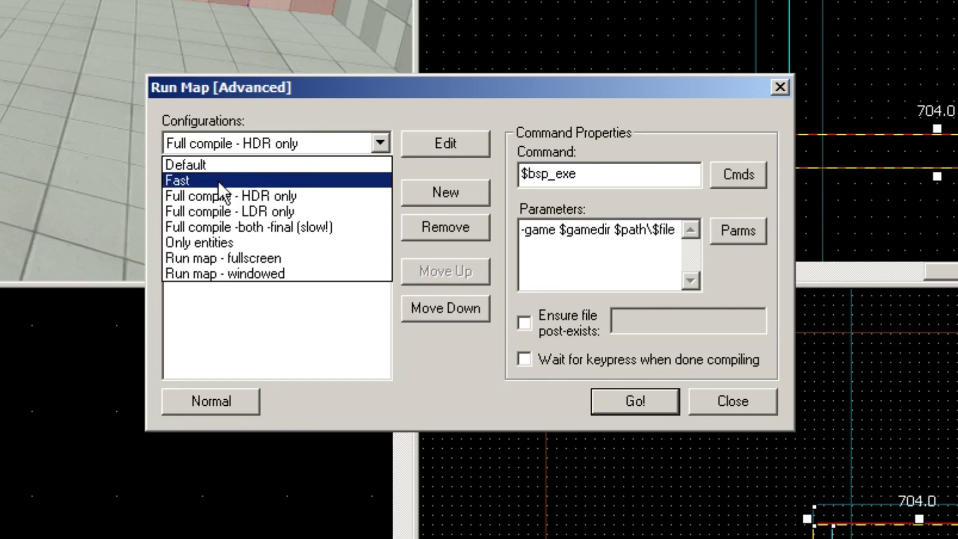
pyautogui.click(204, 178)
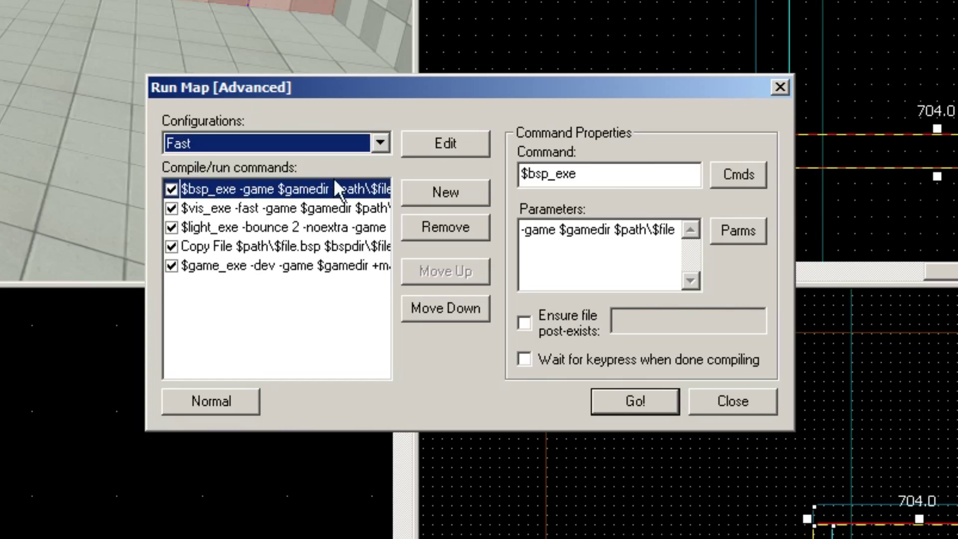
pyautogui.click(379, 145)
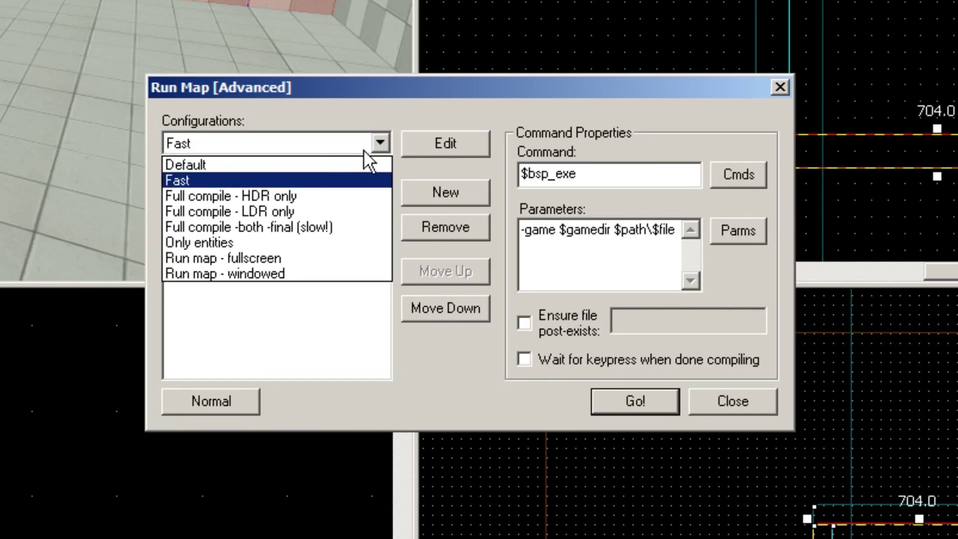
pyautogui.click(276, 169)
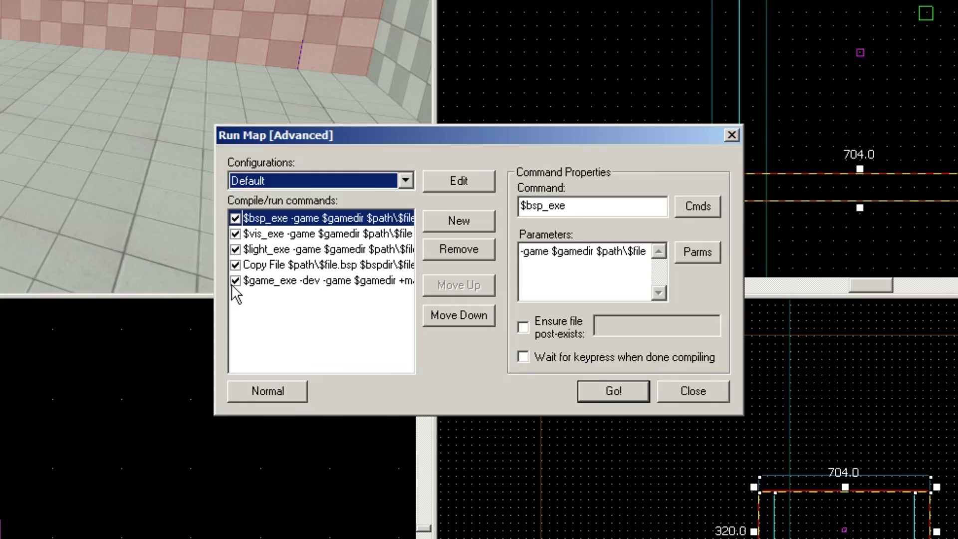
pyautogui.click(235, 281)
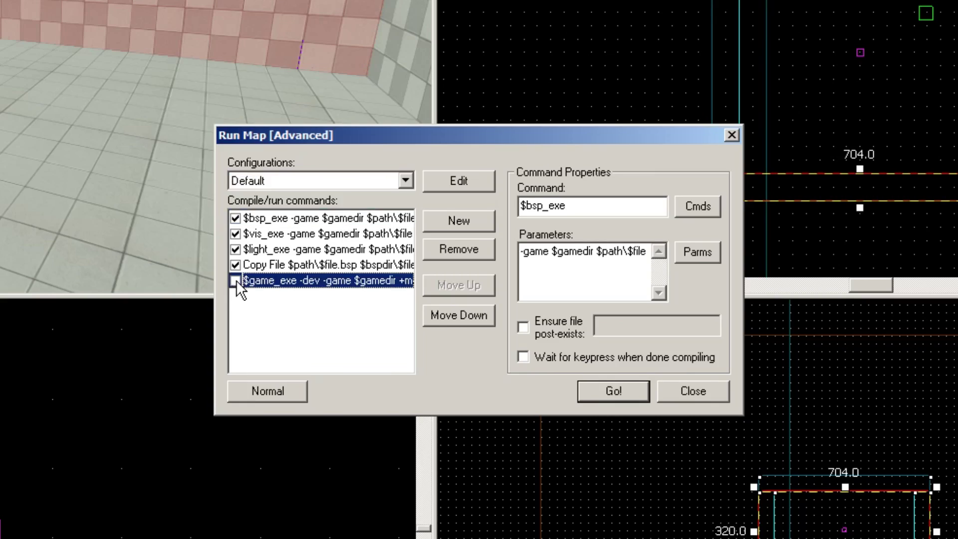
# Re-enable the $game_exe command in the Default configuration and review the Copy File and $light_exe command parameters.
pyautogui.click(234, 281)
pyautogui.click(294, 267)
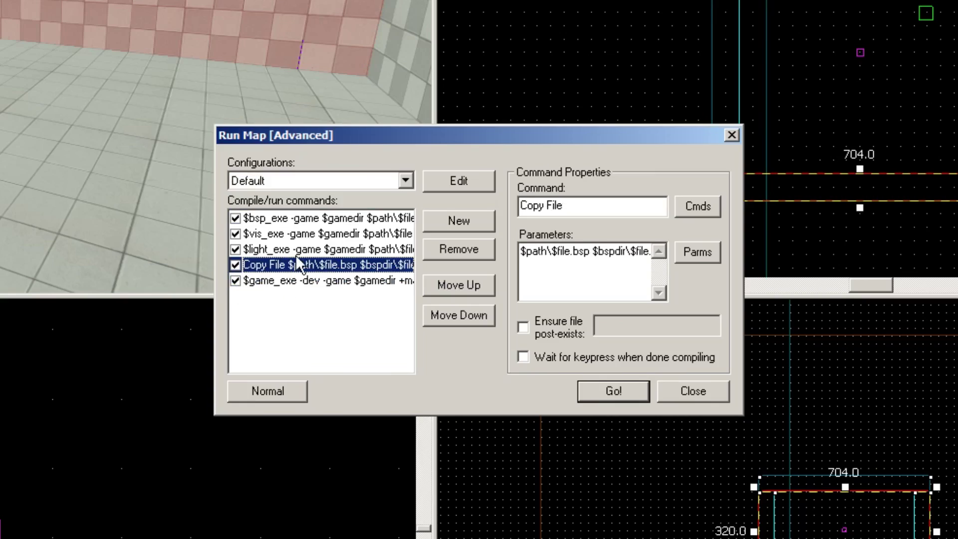
pyautogui.click(306, 249)
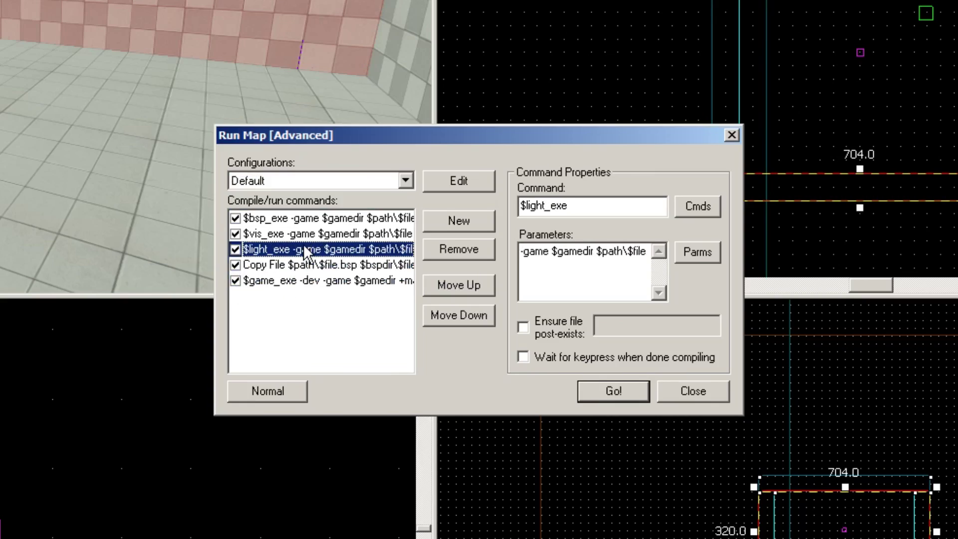
pyautogui.click(306, 281)
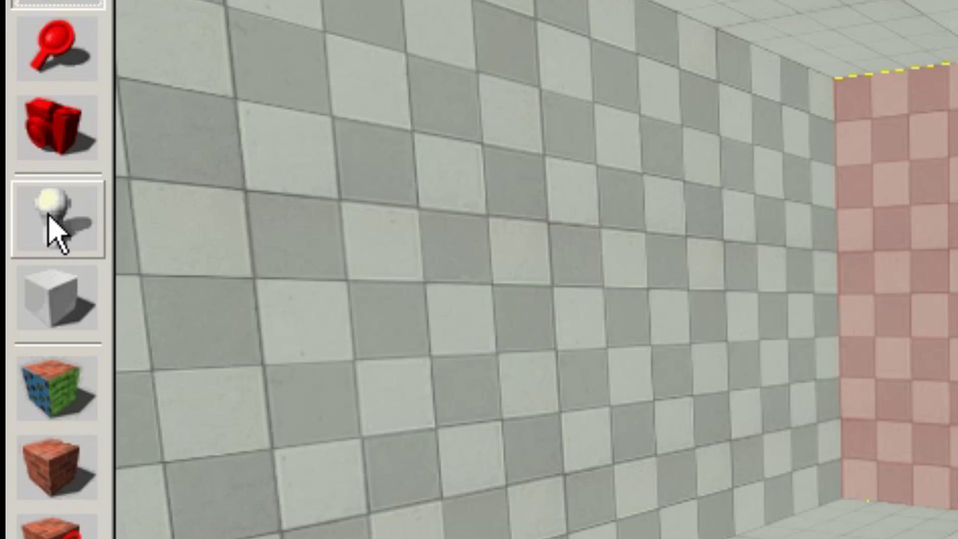
# Place a prop_testchamber_door entity on the floor near the middle of the room, finding it by filtering the objects for door.
pyautogui.click(55, 232)
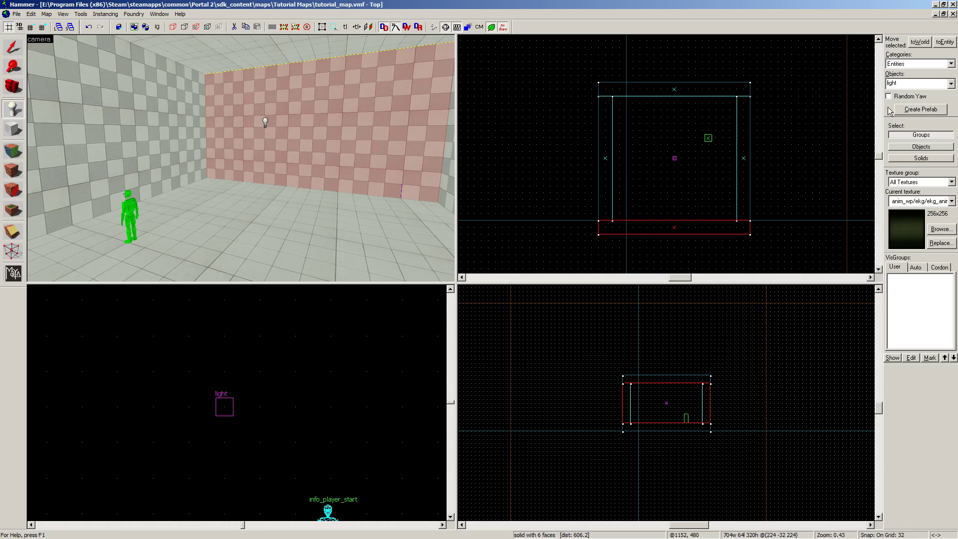
pyautogui.click(905, 84)
pyautogui.click(951, 84)
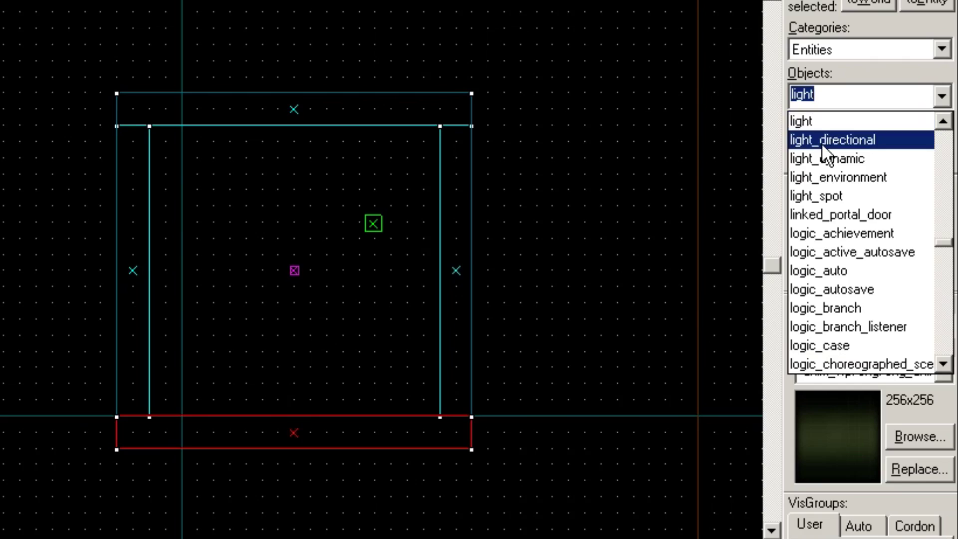
pyautogui.write('door')
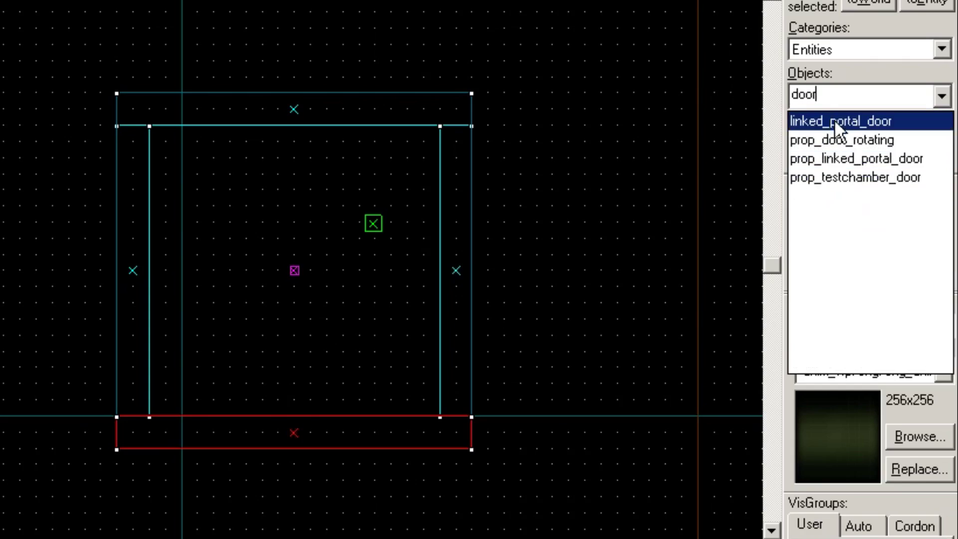
pyautogui.click(843, 178)
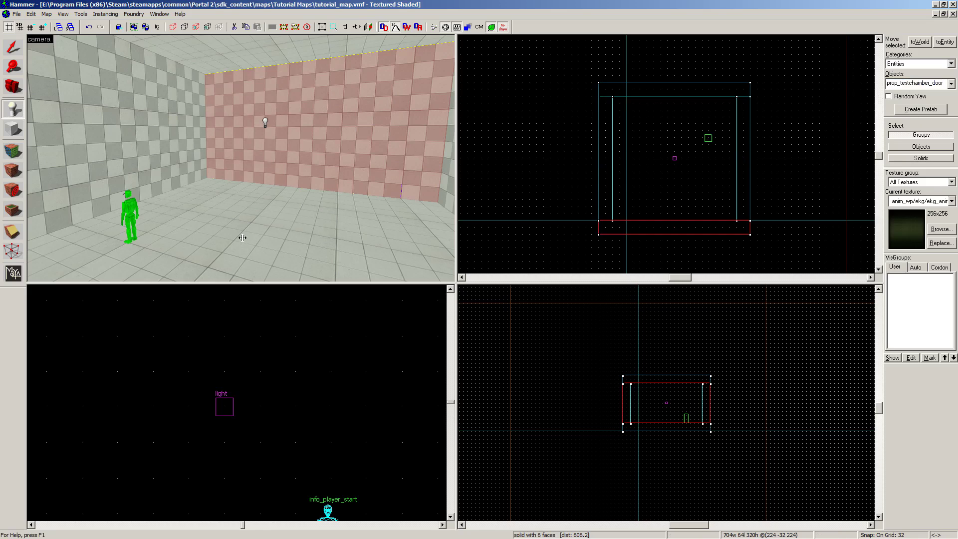
pyautogui.click(275, 215)
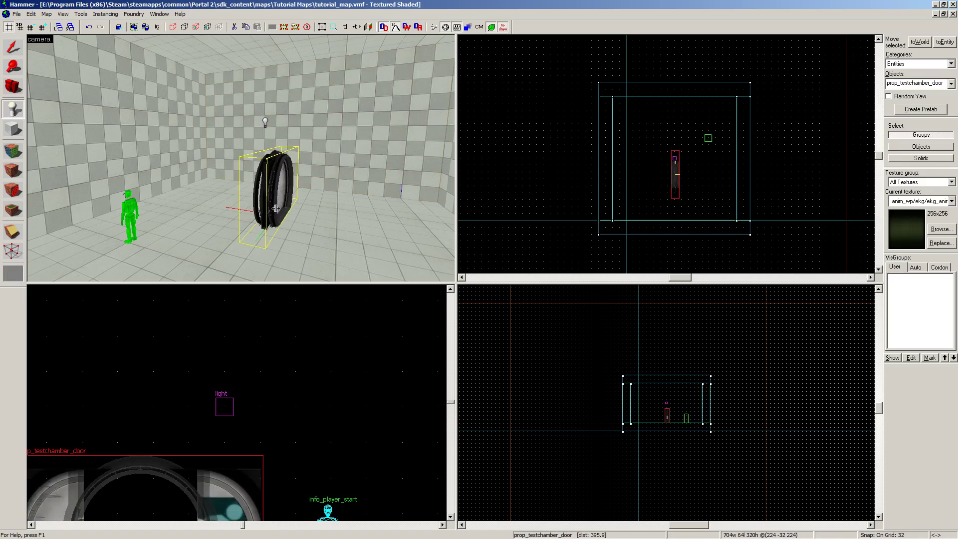
# Examine the placed test chamber door up close in the 3D view and delete it.
pyautogui.press('z')
pyautogui.press('a')
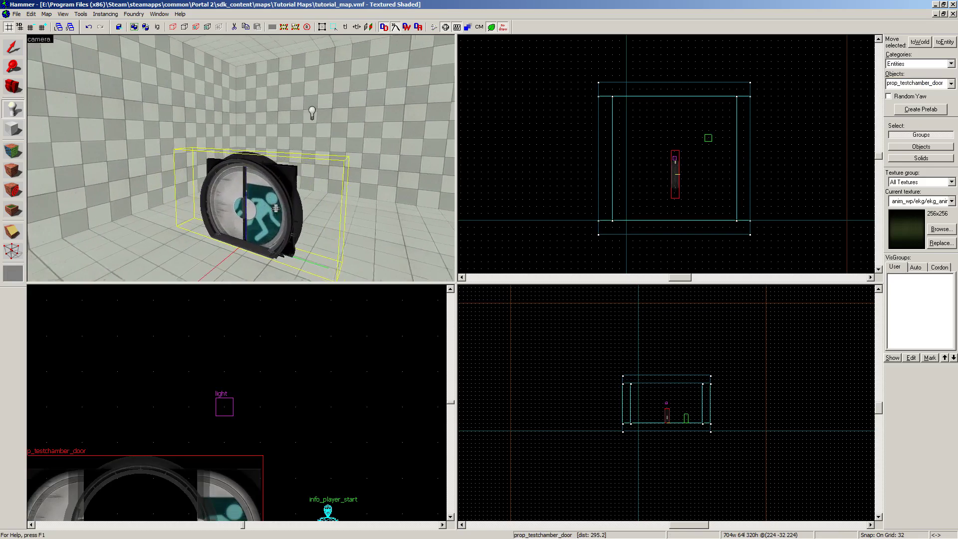
pyautogui.press('w')
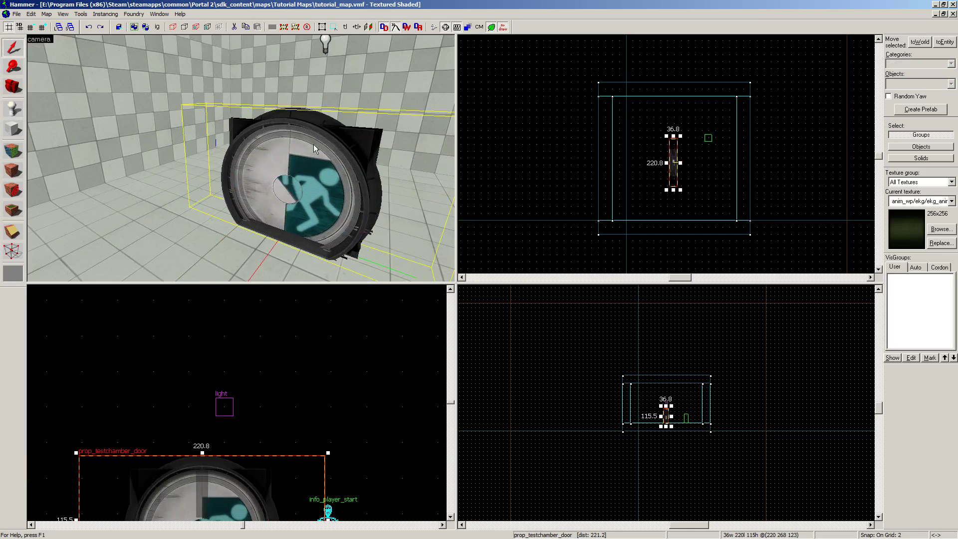
pyautogui.press('Delete')
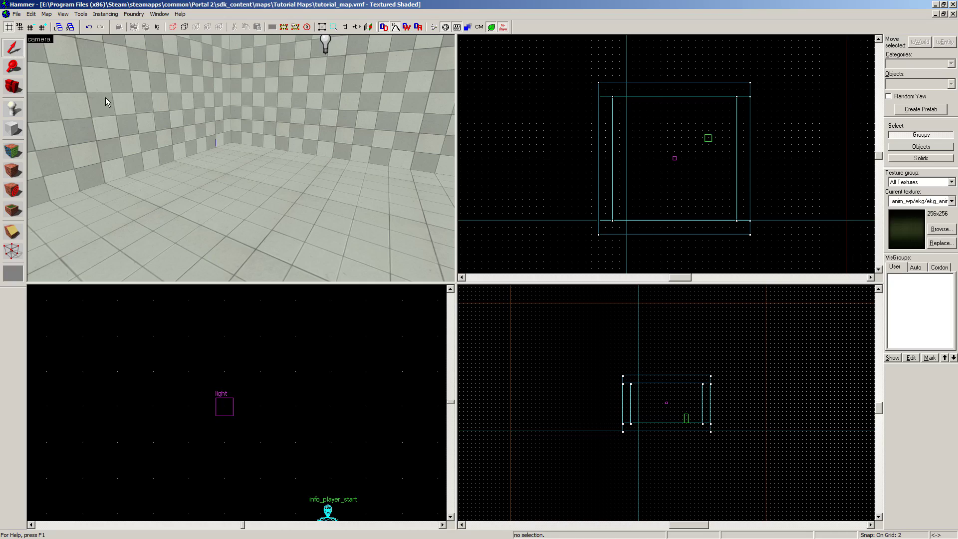
# Open the example map mp_coop_doors from the sdk_content maps folder.
pyautogui.click(17, 14)
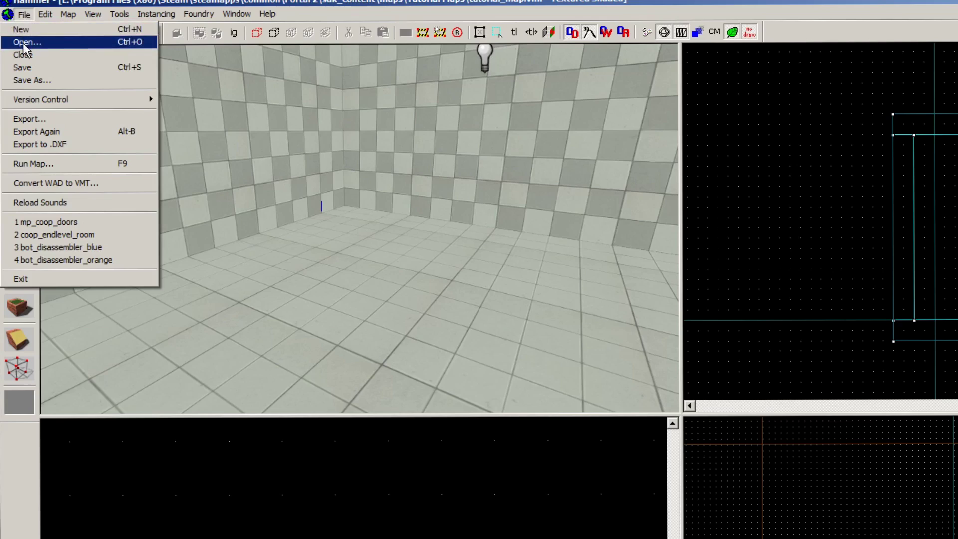
pyautogui.click(25, 43)
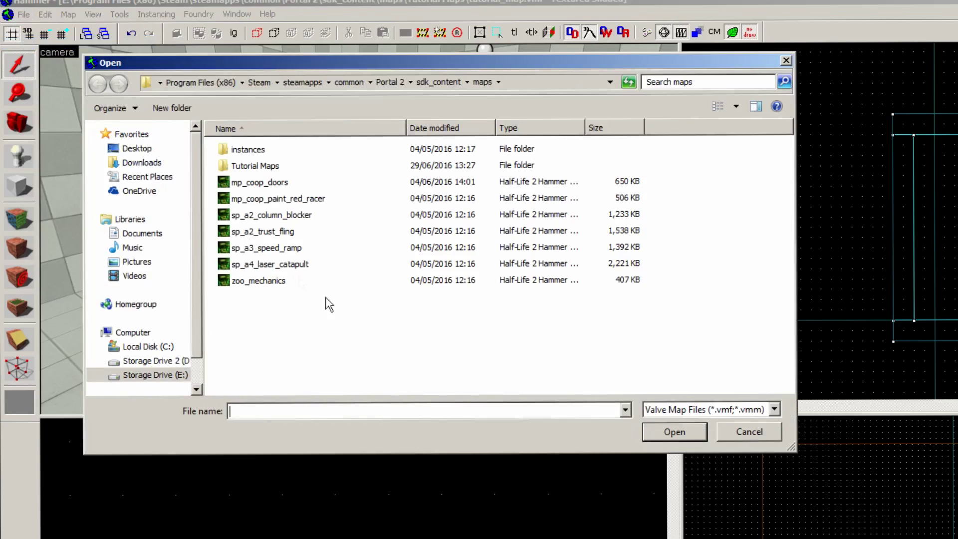
pyautogui.click(278, 185)
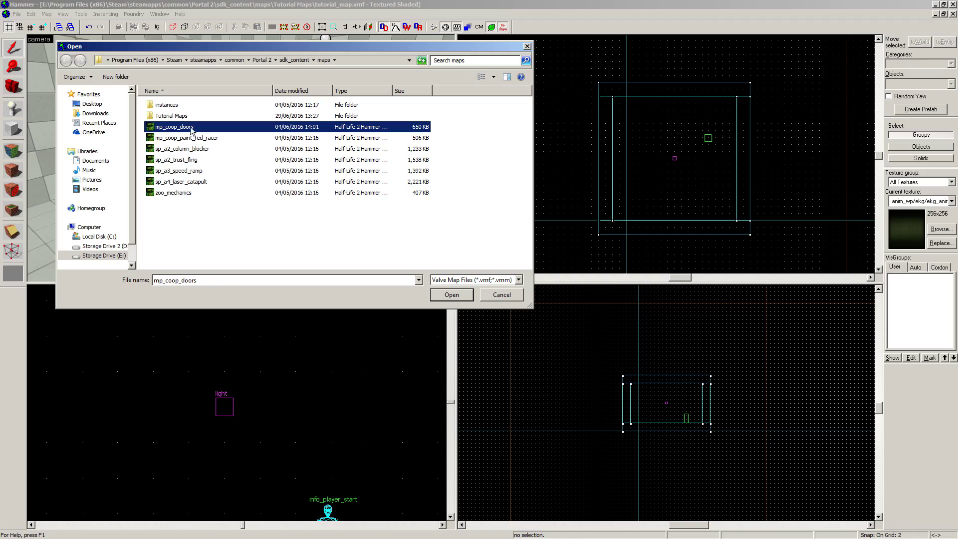
pyautogui.doubleClick(190, 127)
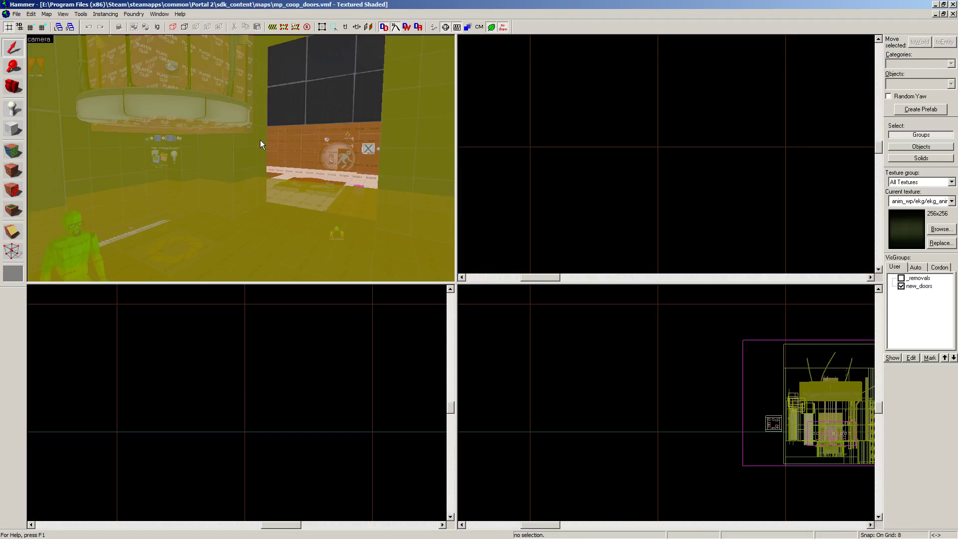
# Look through the rooms of mp_coop_doors in the 3D view to find a built-in test chamber exit door.
pyautogui.press('z')
pyautogui.press('w')
pyautogui.press('w')
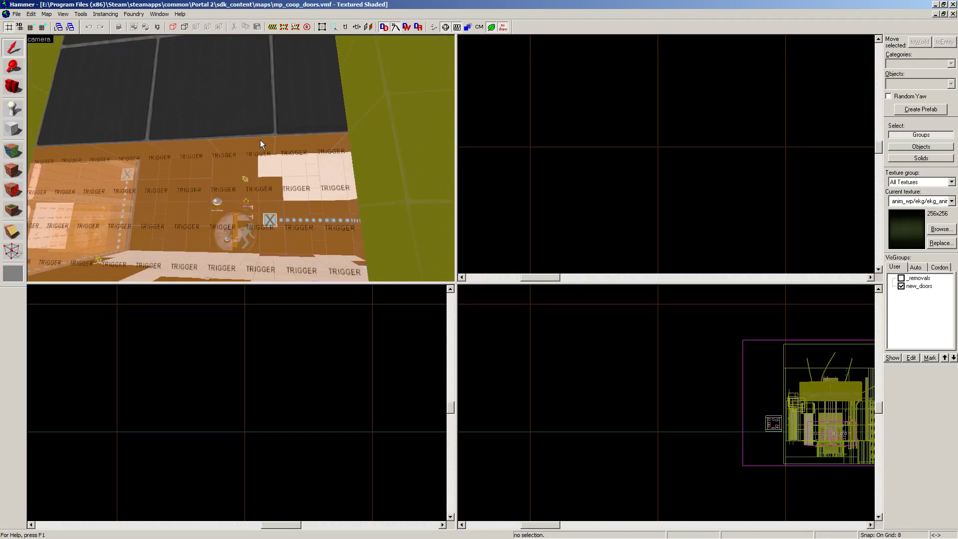
pyautogui.press('s')
pyautogui.press('w')
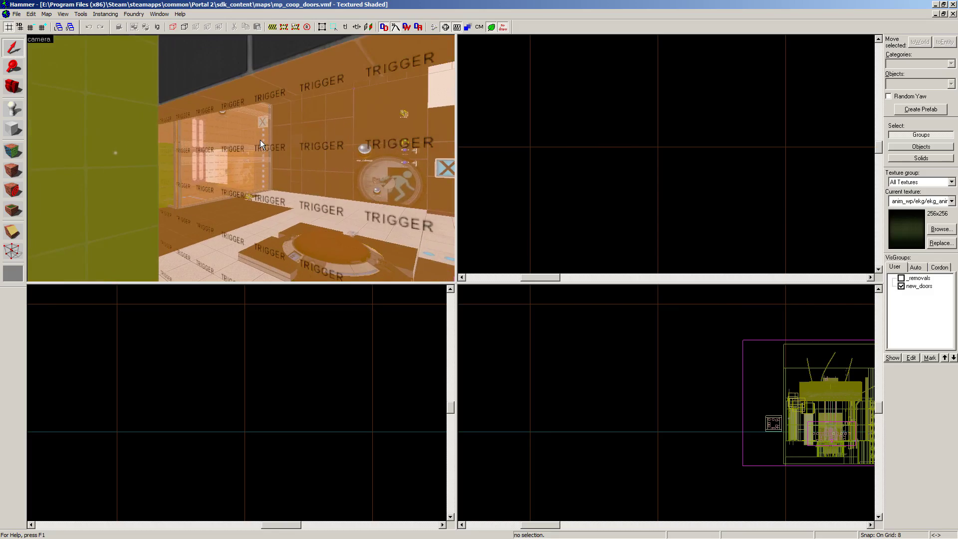
pyautogui.press('Left')
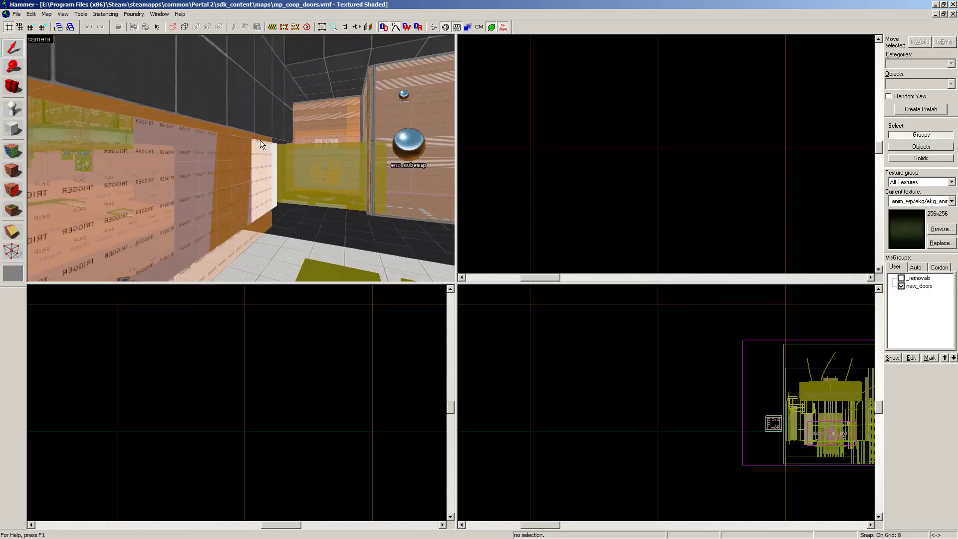
pyautogui.press('w')
pyautogui.press('w')
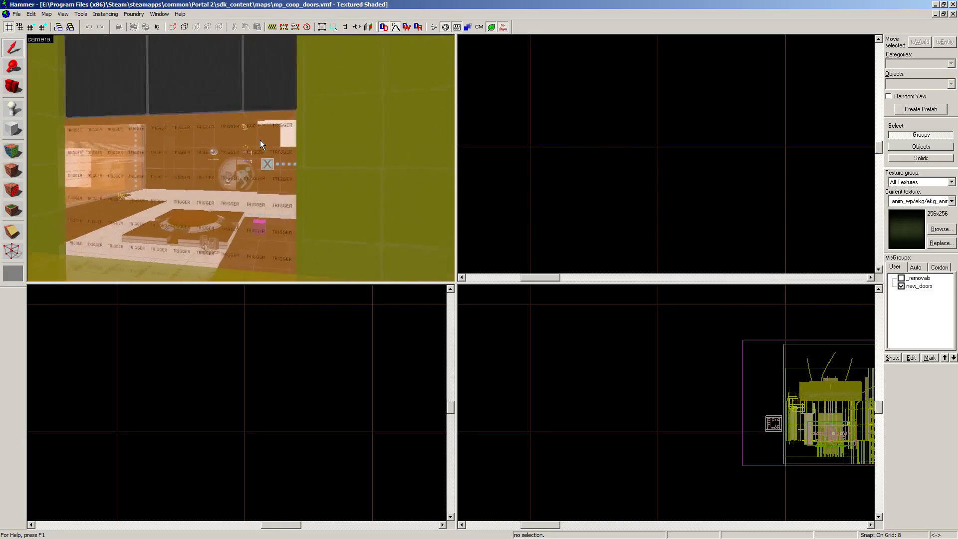
pyautogui.press('Left')
pyautogui.press('w')
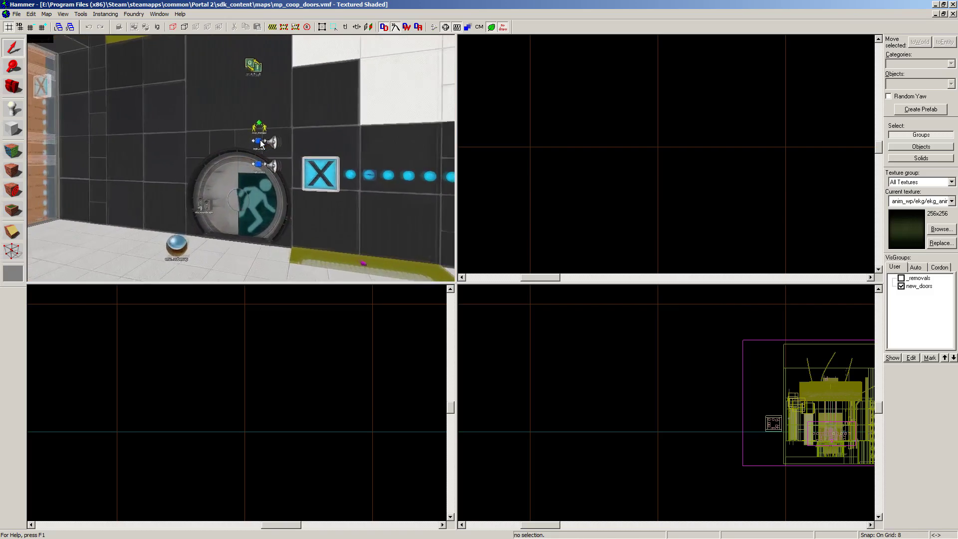
pyautogui.press('w')
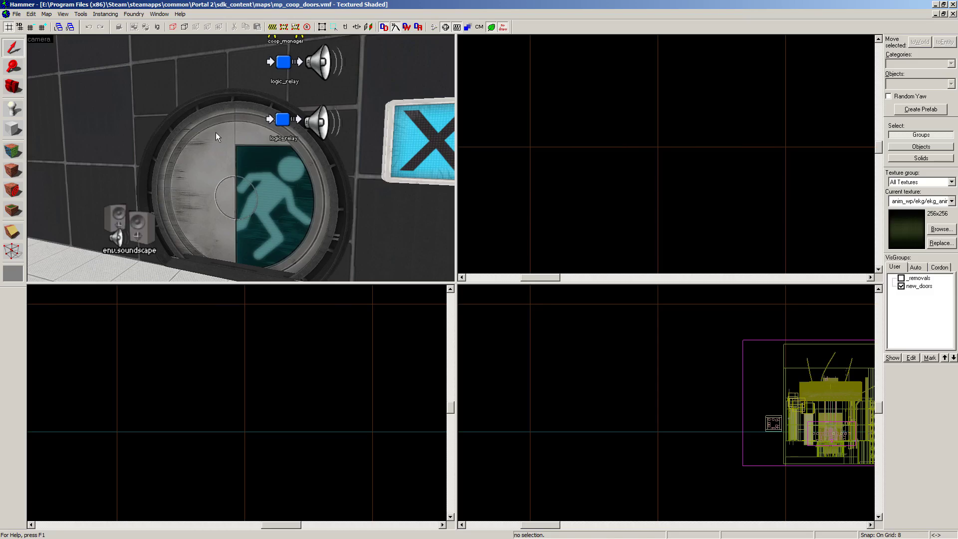
# Select the exit door's prop_testchamber_door and add the dark wall frame around its front to the selection.
pyautogui.scroll(-3, 215, 133)
pyautogui.click(300, 193)
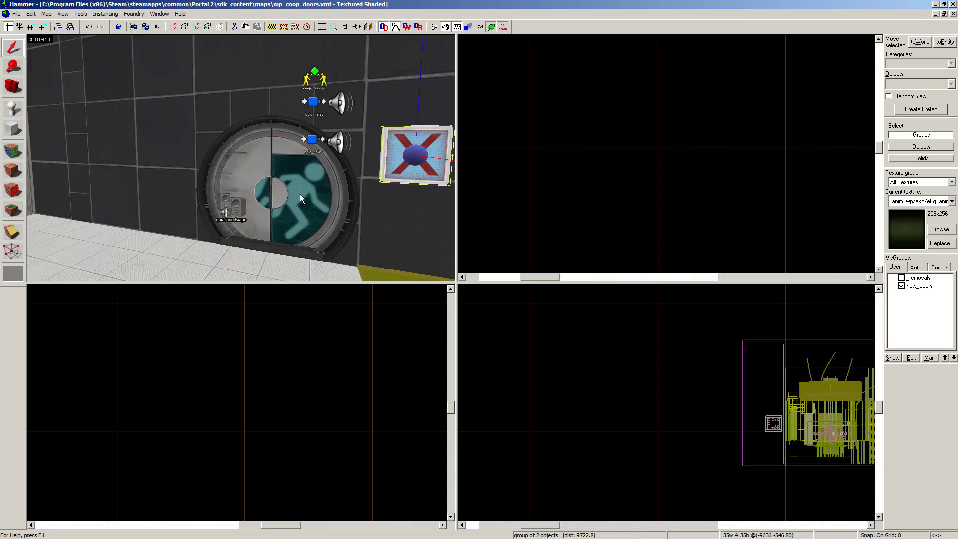
pyautogui.click(276, 190)
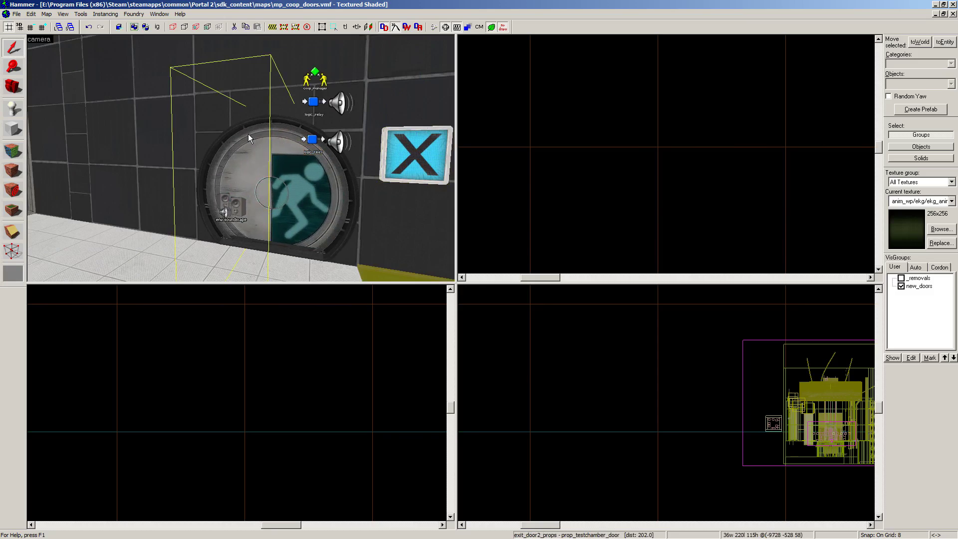
pyautogui.press('z')
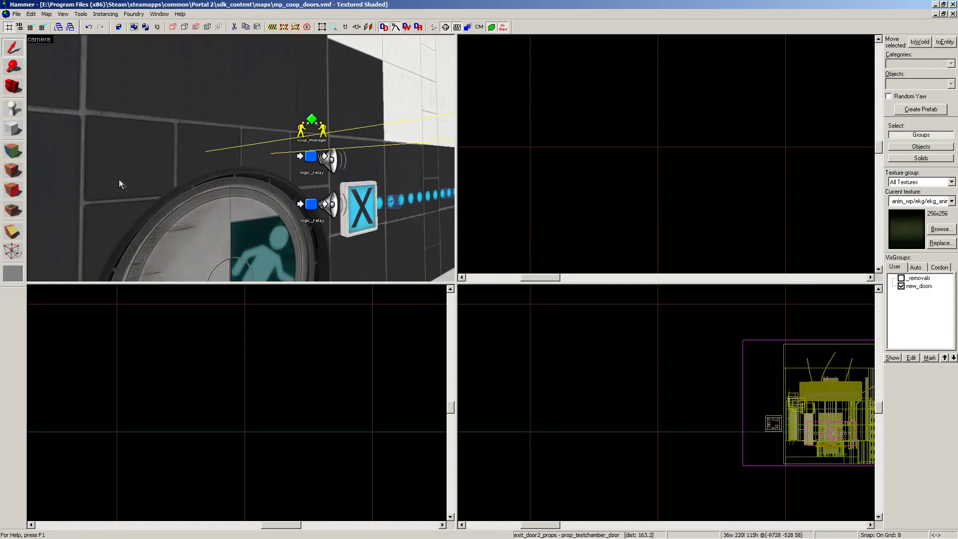
pyautogui.click(118, 137)
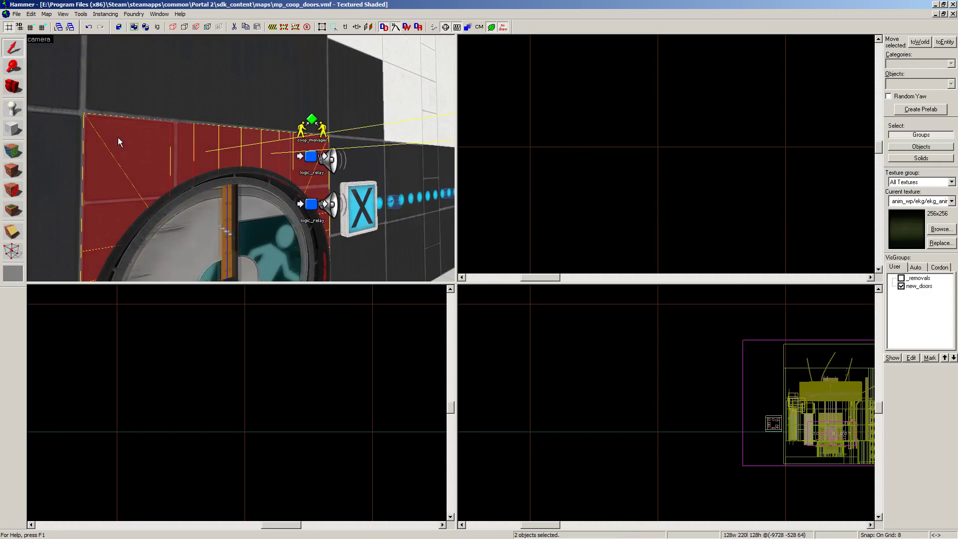
# Examine the door and its wall frame from both the chamber side and the corridor behind it.
pyautogui.press('z')
pyautogui.press('w')
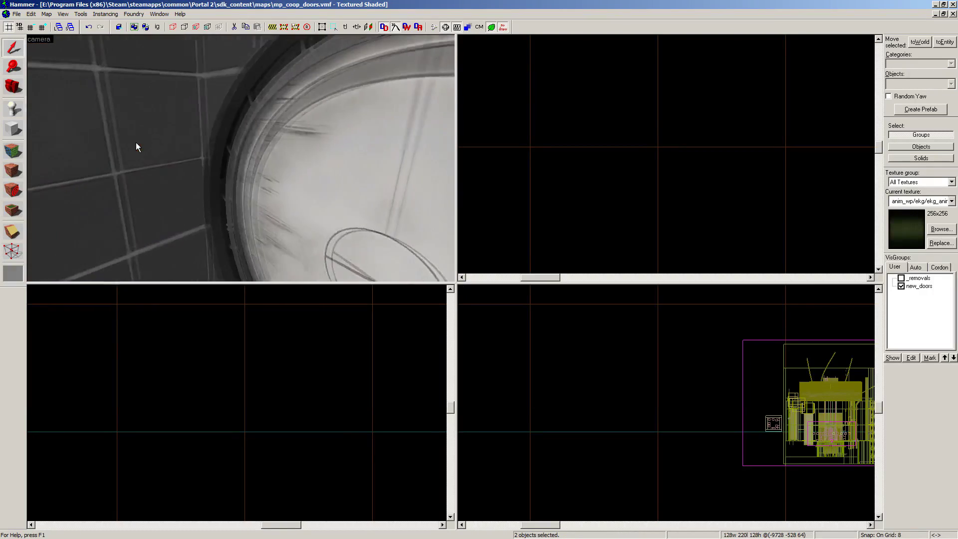
pyautogui.press('s')
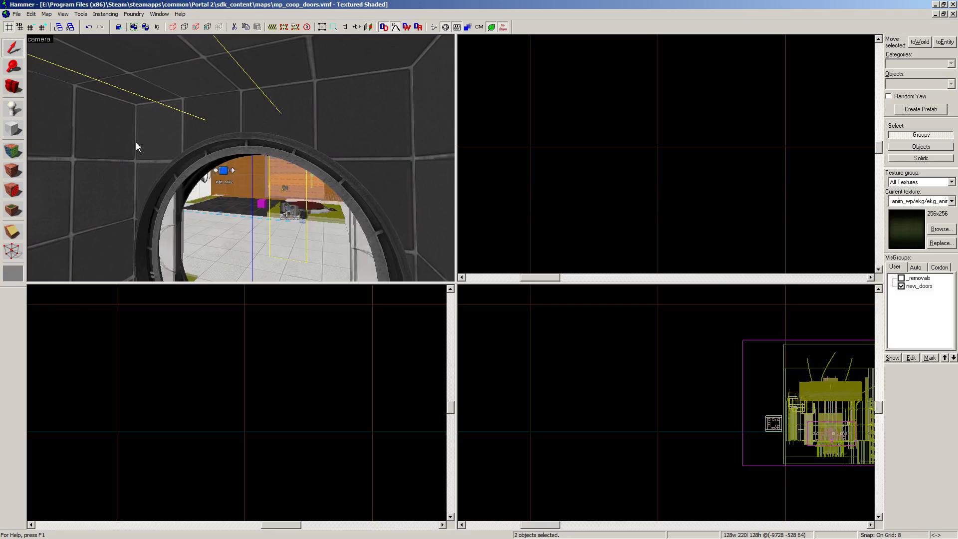
pyautogui.press('s')
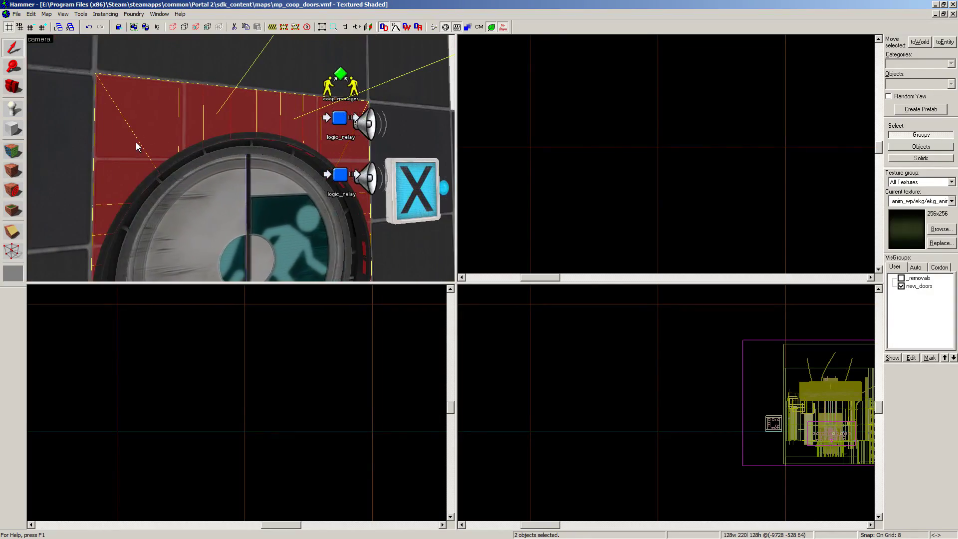
pyautogui.press('w')
pyautogui.press('s')
pyautogui.press('w')
pyautogui.press('w')
pyautogui.press('s')
pyautogui.press('w')
pyautogui.press('s')
pyautogui.press('w')
pyautogui.press('w')
pyautogui.press('s')
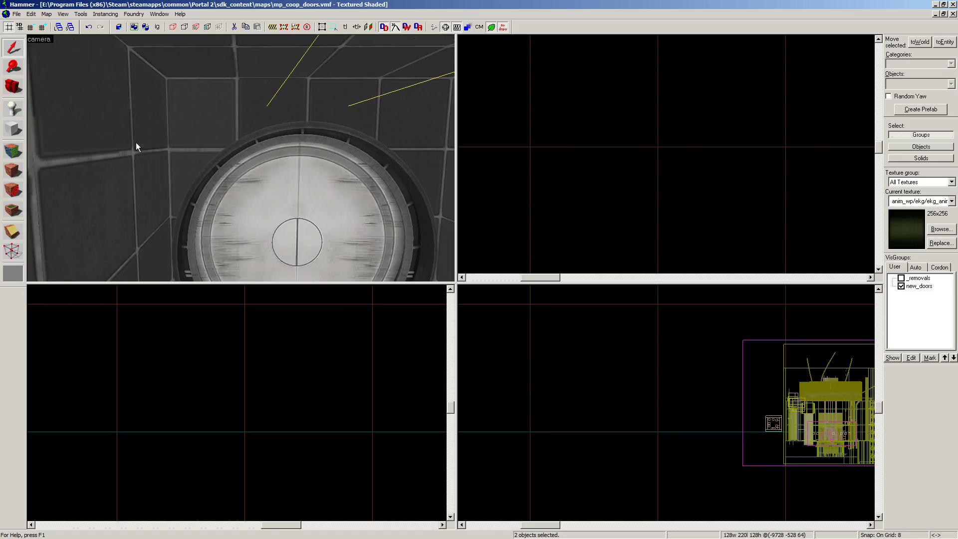
# Add the wall frame on the corridor side of the door to the selection and view the door from the front.
pyautogui.keyDown('ctrl'); pyautogui.click(184, 91); pyautogui.keyUp('ctrl')
pyautogui.press('d')
pyautogui.press('w')
pyautogui.press('a')
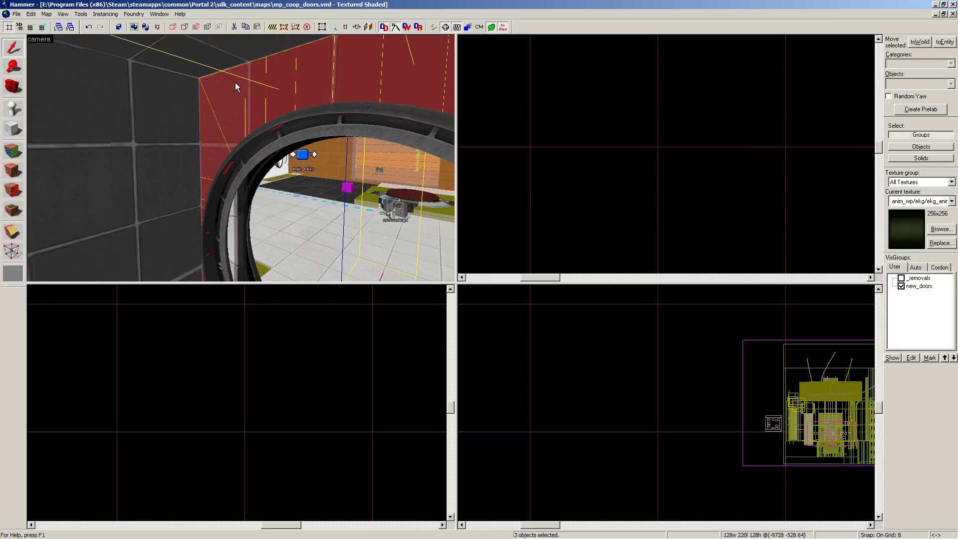
pyautogui.press('s')
pyautogui.press('Right')
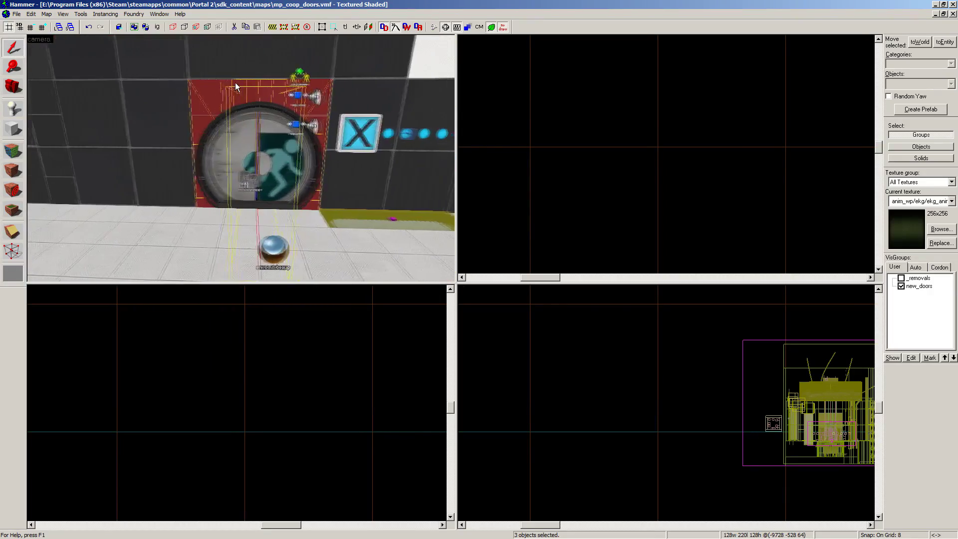
pyautogui.press('d')
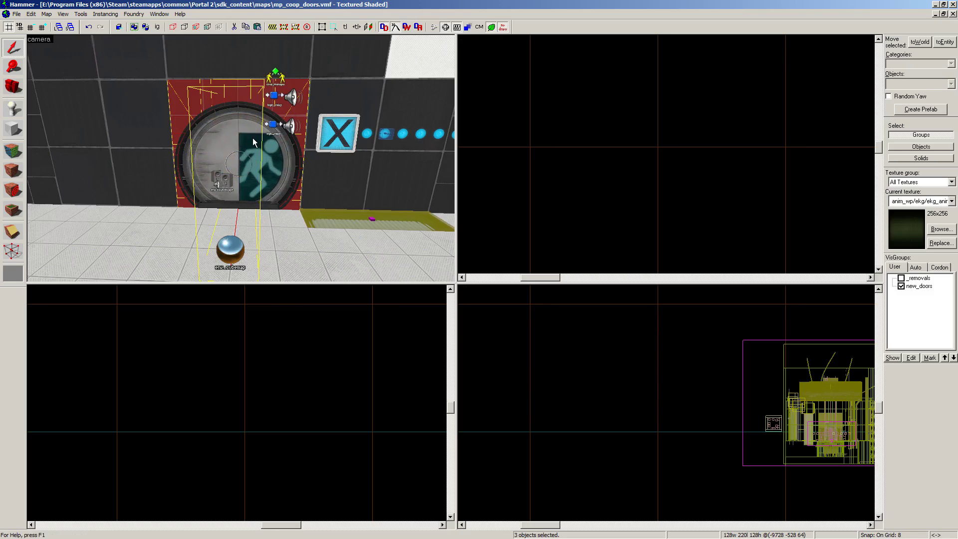
# Restore the maximized mp_coop_doors window to a floating window so both open maps can be reached.
pyautogui.click(17, 14)
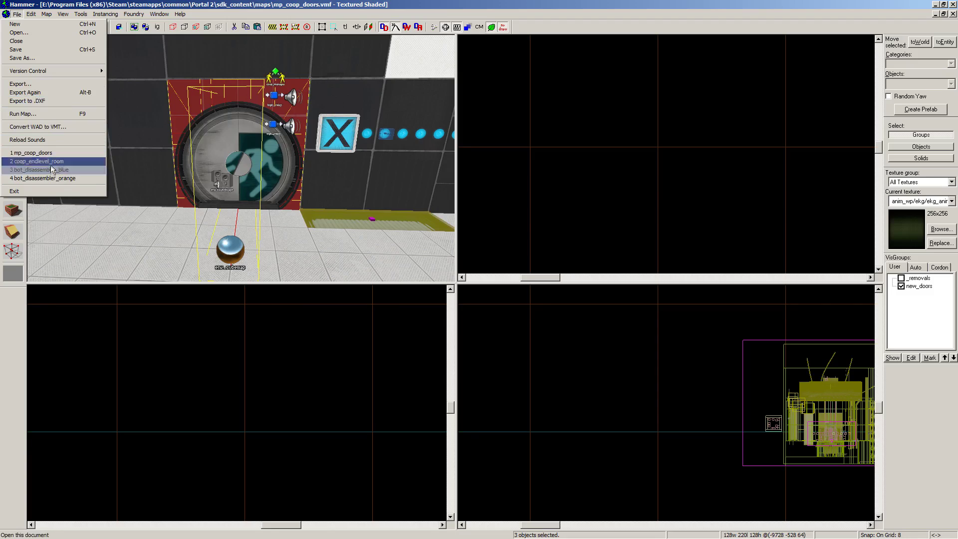
pyautogui.click(321, 49)
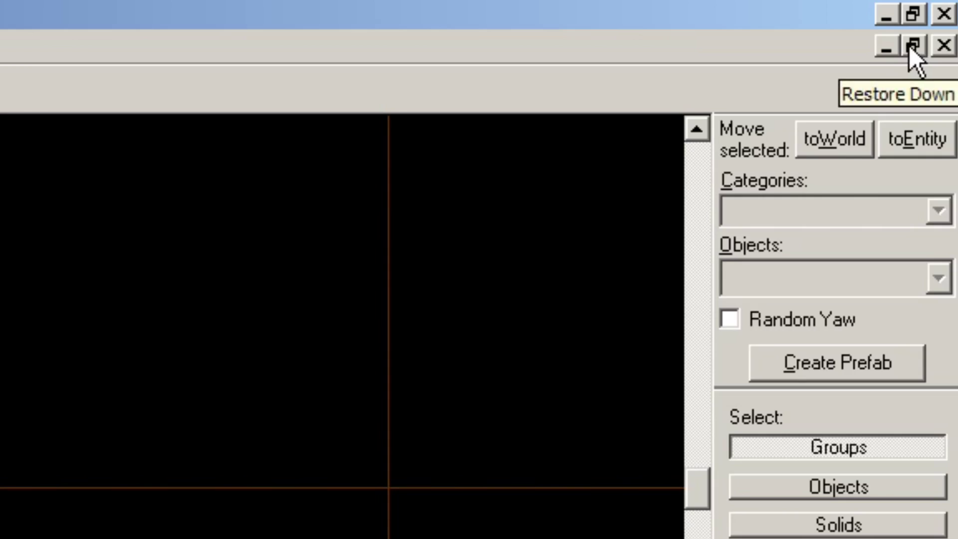
pyautogui.click(909, 46)
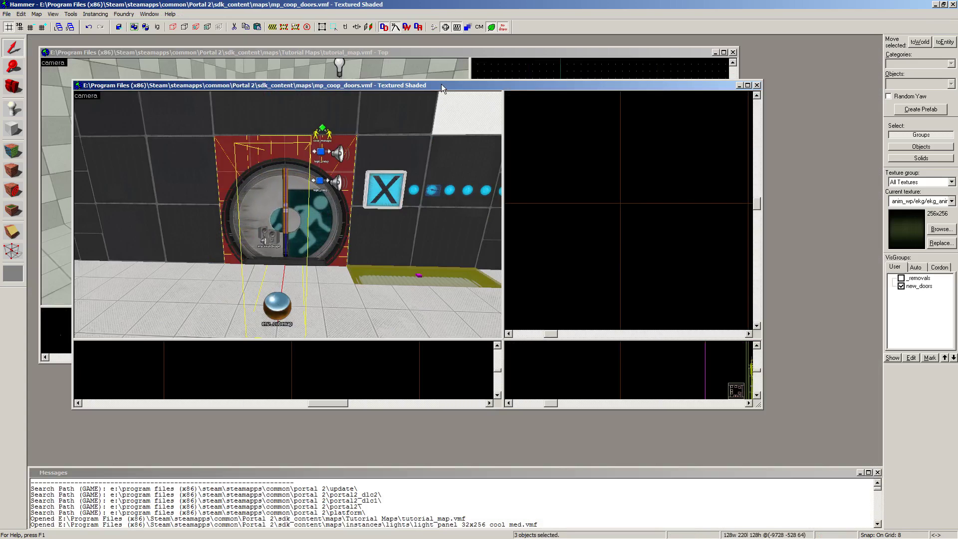
# Switch to the tutorial_map window, maximize it and paste the copied door with its two wall frames onto the chamber floor.
pyautogui.moveTo(441, 84); pyautogui.dragTo(615, 209)
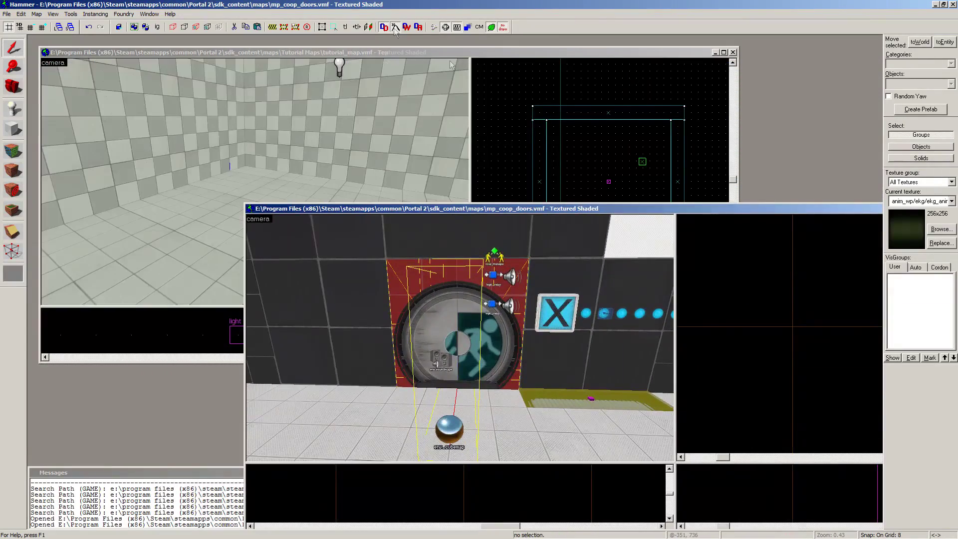
pyautogui.click(385, 52)
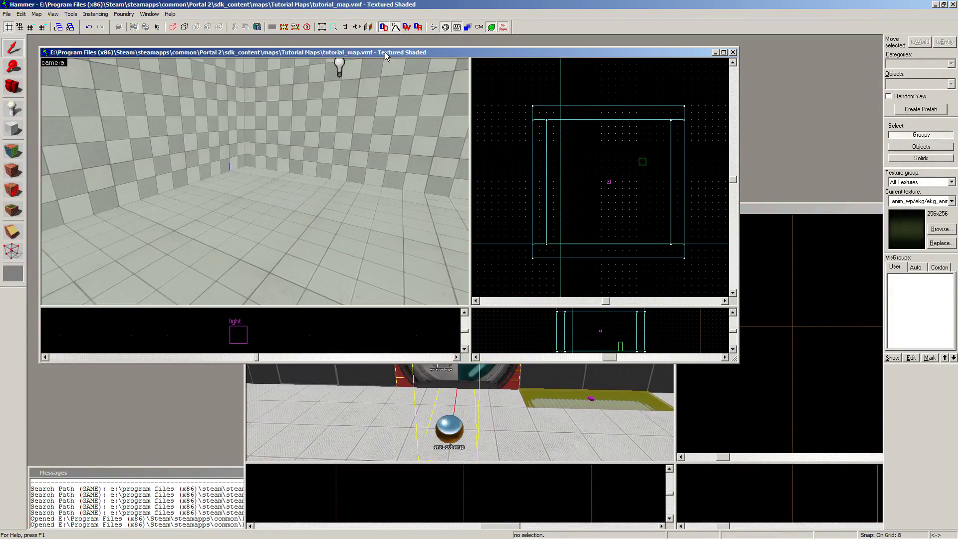
pyautogui.click(724, 52)
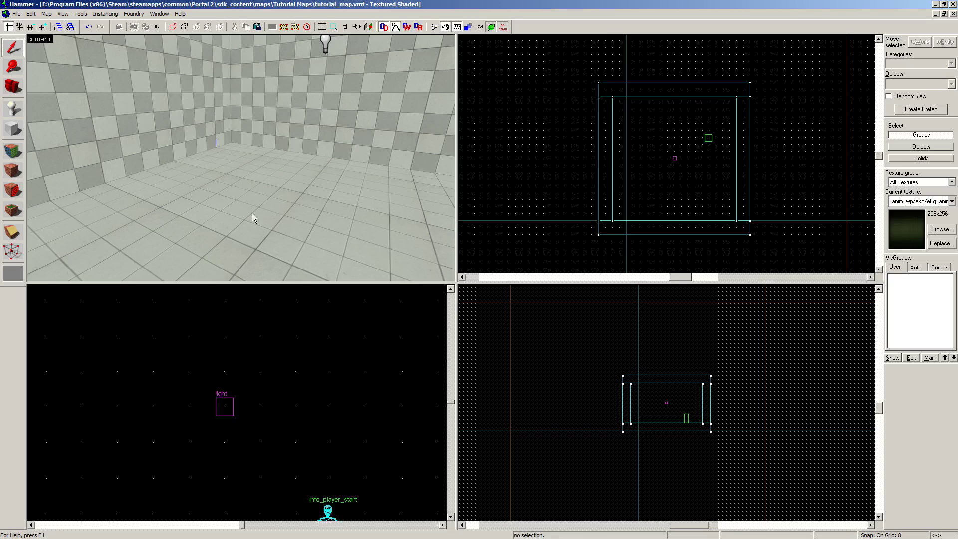
pyautogui.click(252, 213)
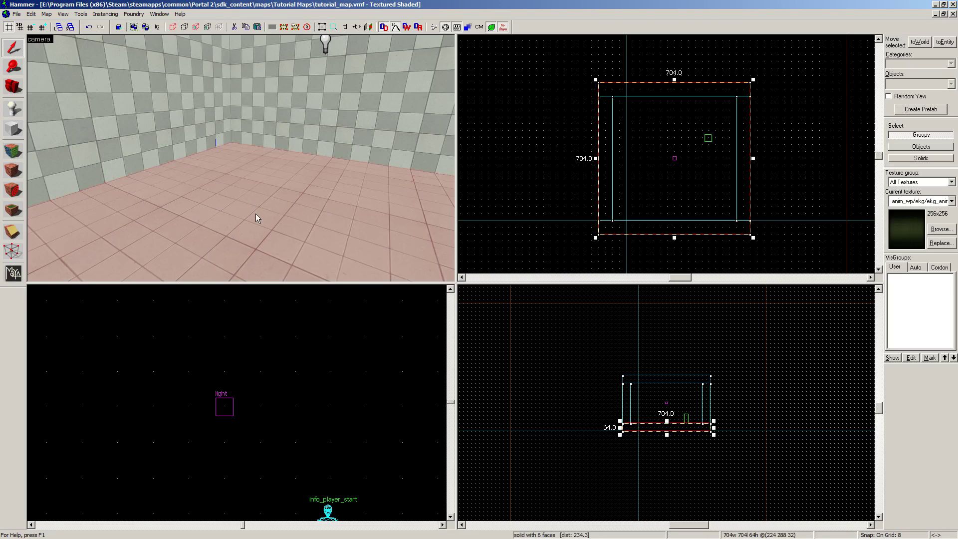
pyautogui.hotkey('ctrl', 'v')
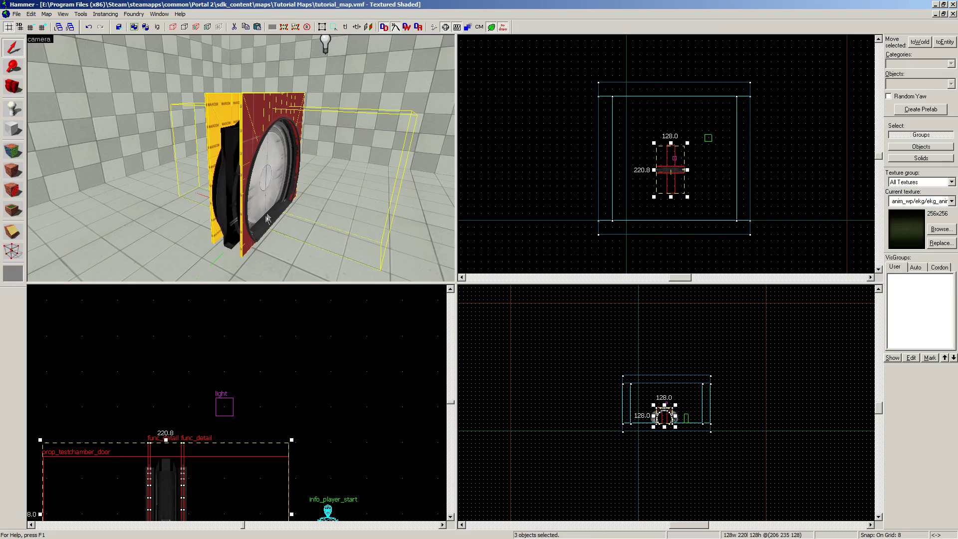
# Examine the pasted door and its wall frames from several sides inside the chamber.
pyautogui.press('a')
pyautogui.press('Right')
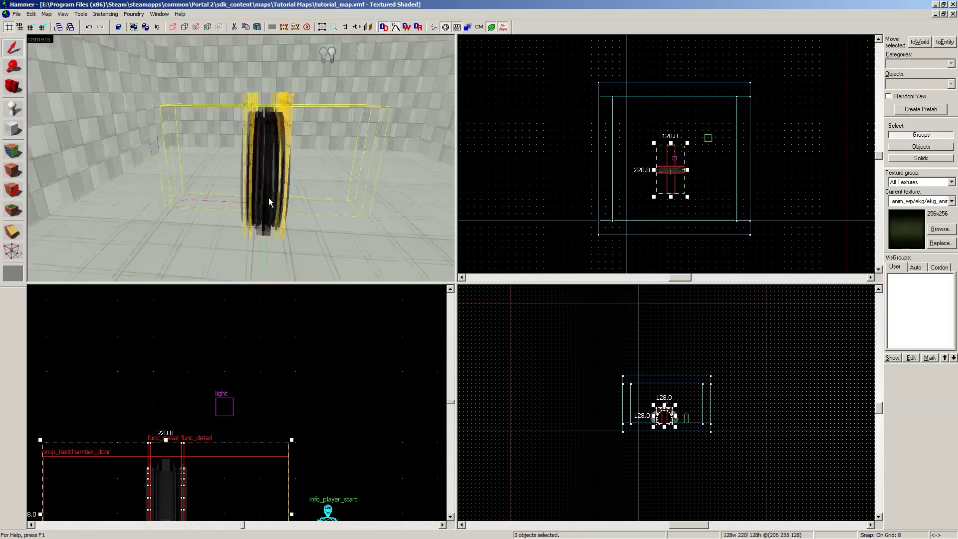
pyautogui.press('d')
pyautogui.press('Left')
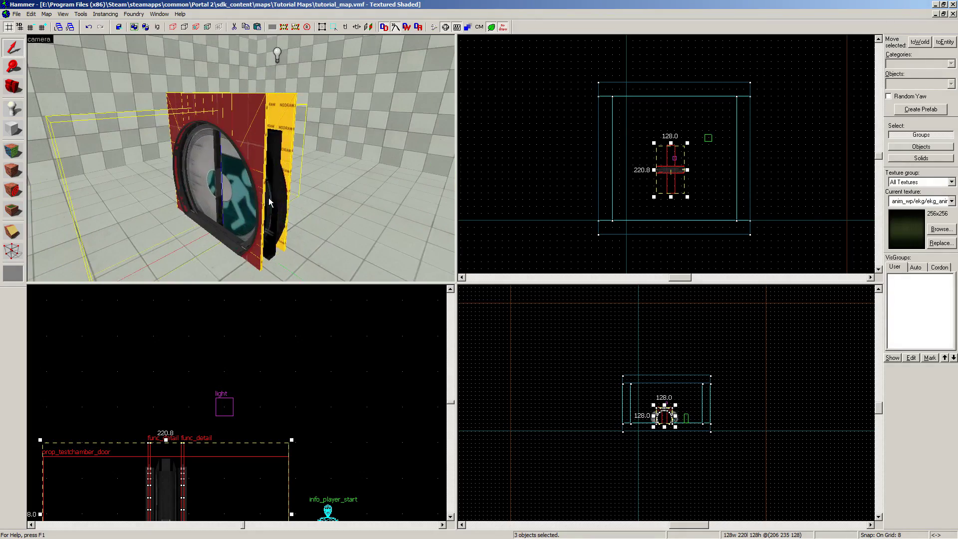
pyautogui.press('d')
pyautogui.press('Left')
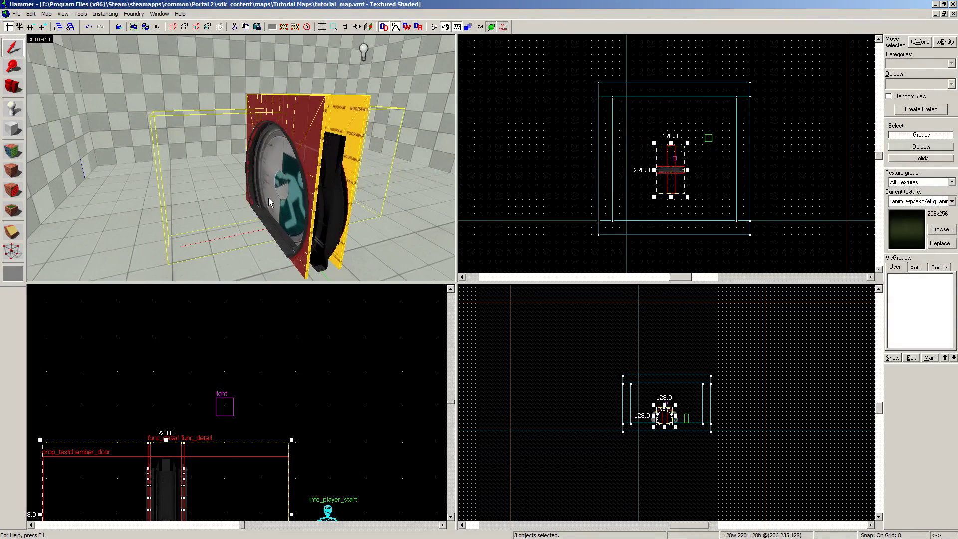
pyautogui.press('d')
pyautogui.press('Left')
# Try rotating the pasted door assembly a quarter turn in the top view, and undo that rotation.
pyautogui.scroll(5, 684, 161)
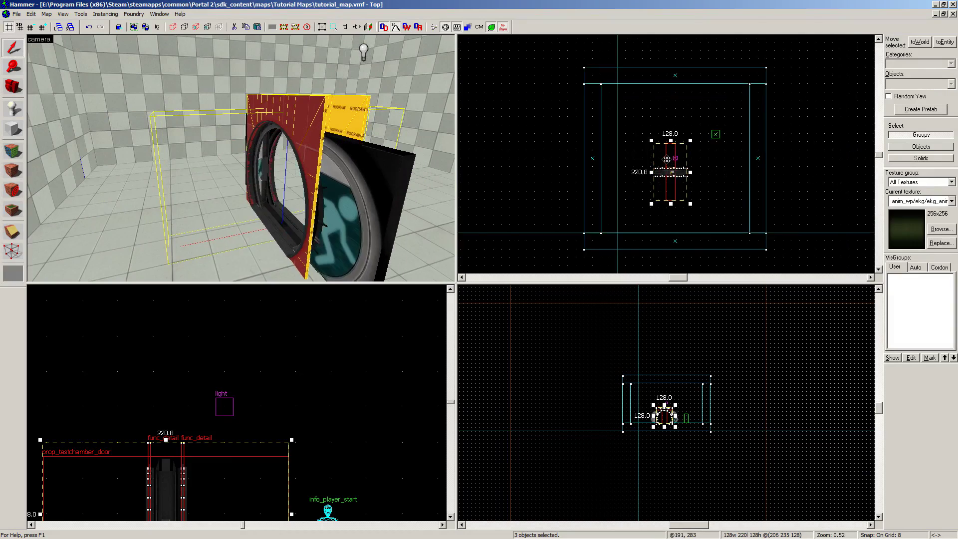
pyautogui.scroll(1, 699, 176)
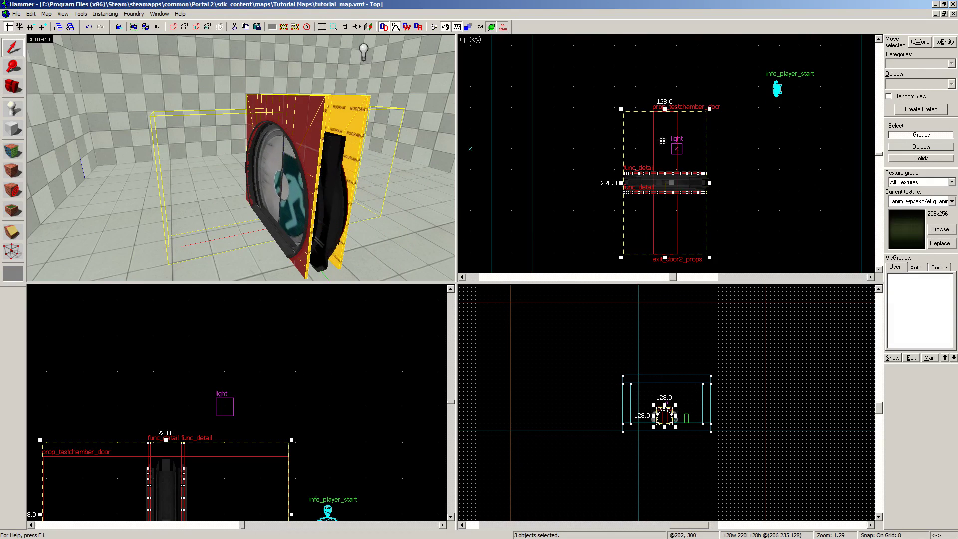
pyautogui.moveTo(620, 109); pyautogui.dragTo(572, 223)
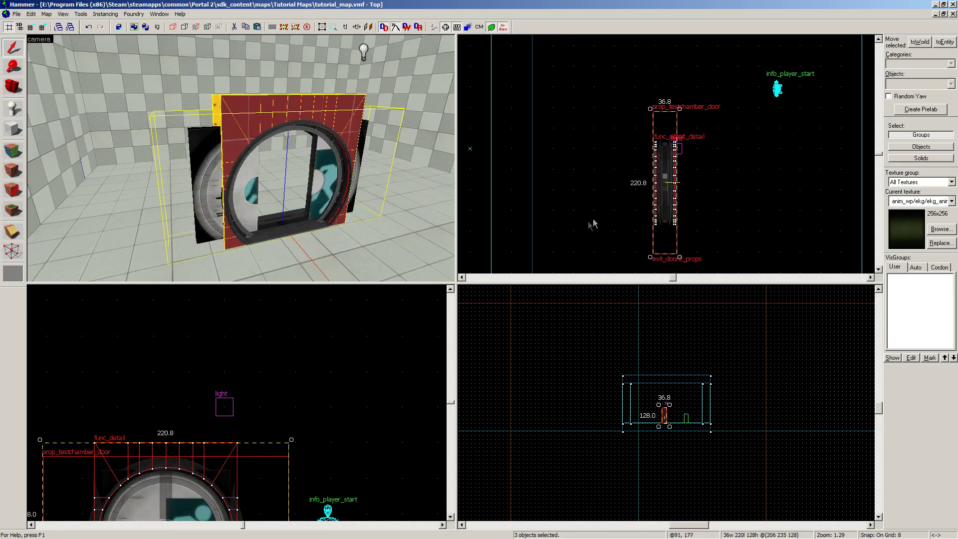
pyautogui.click(281, 183)
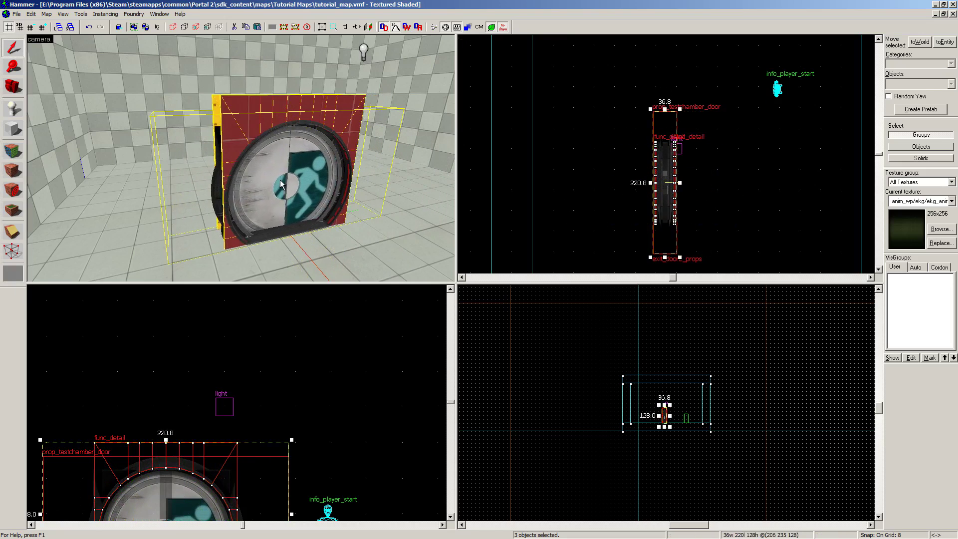
pyautogui.press('d')
pyautogui.press('w')
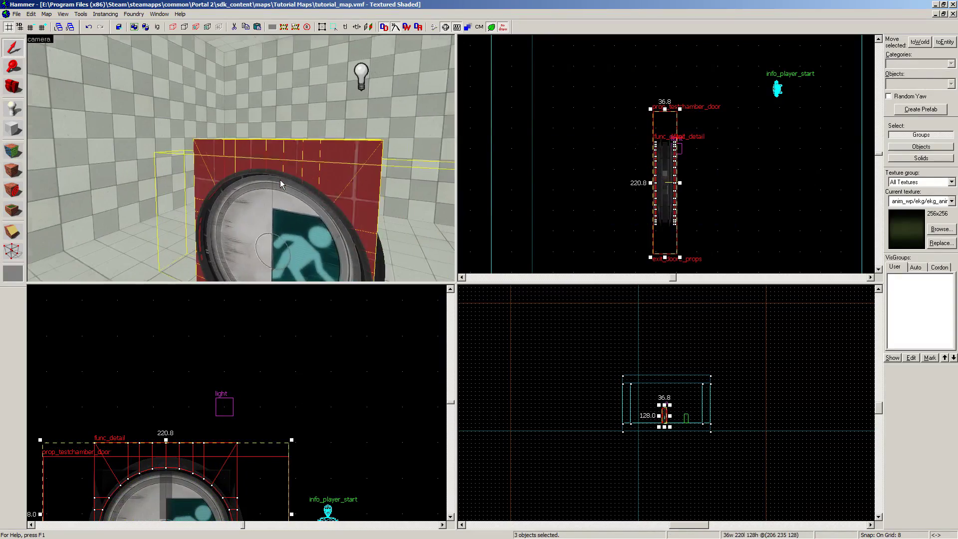
pyautogui.hotkey('ctrl', 'z')
# Rotate the door and both wall frames together by a quarter turn in the top view.
pyautogui.click(637, 123)
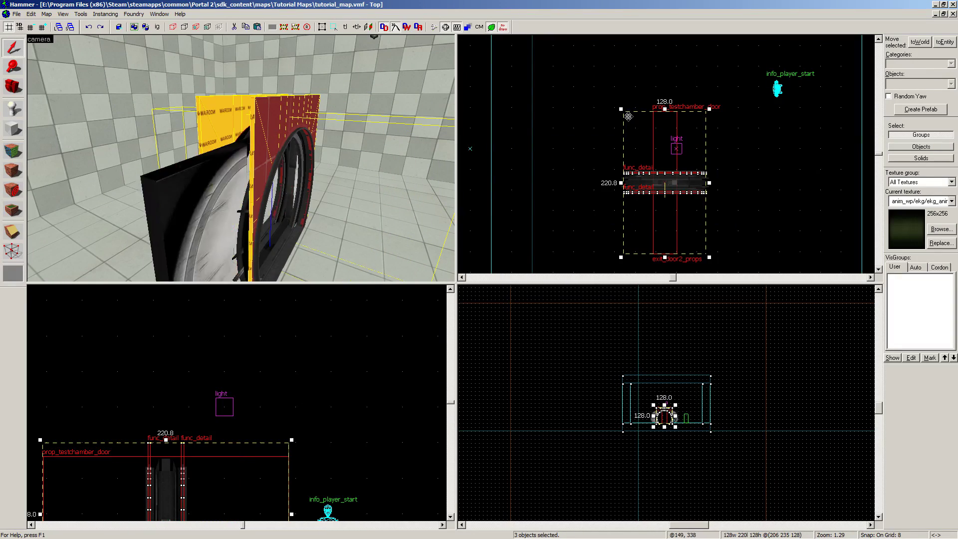
pyautogui.moveTo(622, 108); pyautogui.dragTo(561, 234)
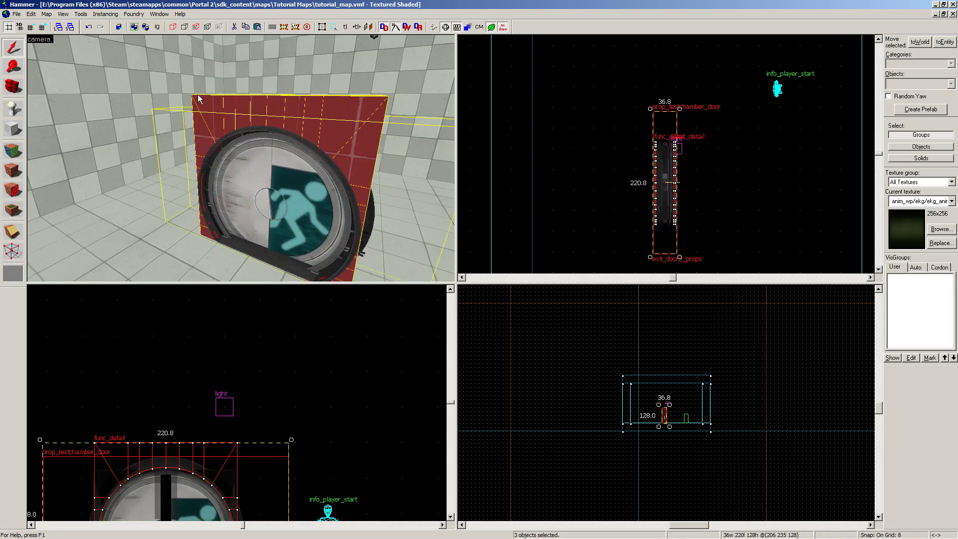
pyautogui.press('z')
pyautogui.press('a')
pyautogui.press('z')
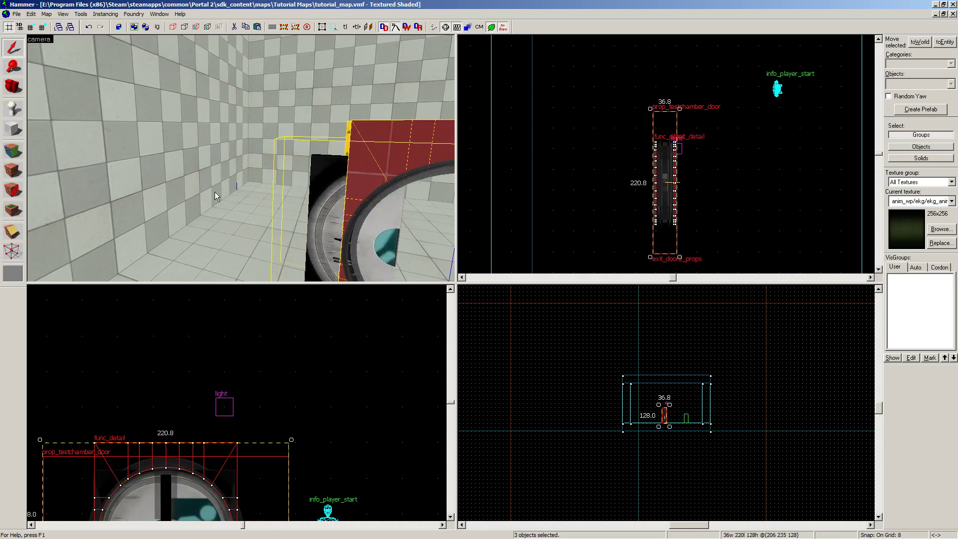
# Move the door assembly into the chamber's corner area, with the ends of its frames meeting the inner wall face.
pyautogui.scroll(-2, 686, 184)
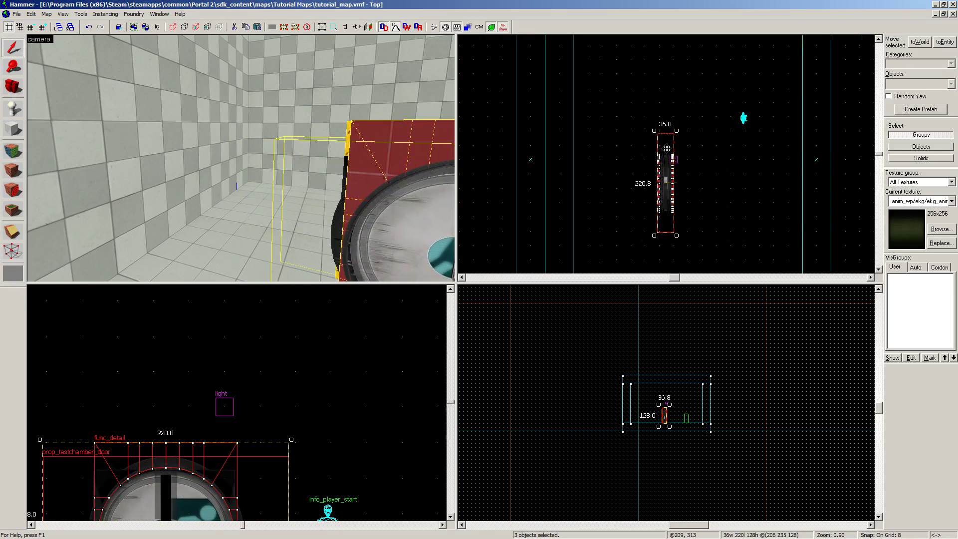
pyautogui.moveTo(667, 147); pyautogui.dragTo(601, 222)
pyautogui.scroll(3, 620, 234)
pyautogui.scroll(2, 609, 215)
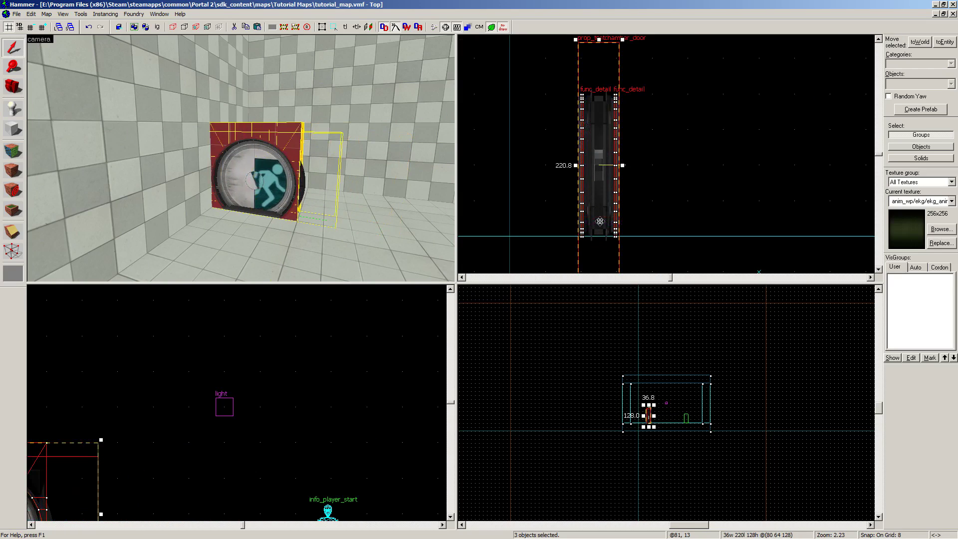
pyautogui.scroll(3, 602, 235)
pyautogui.scroll(5, 607, 211)
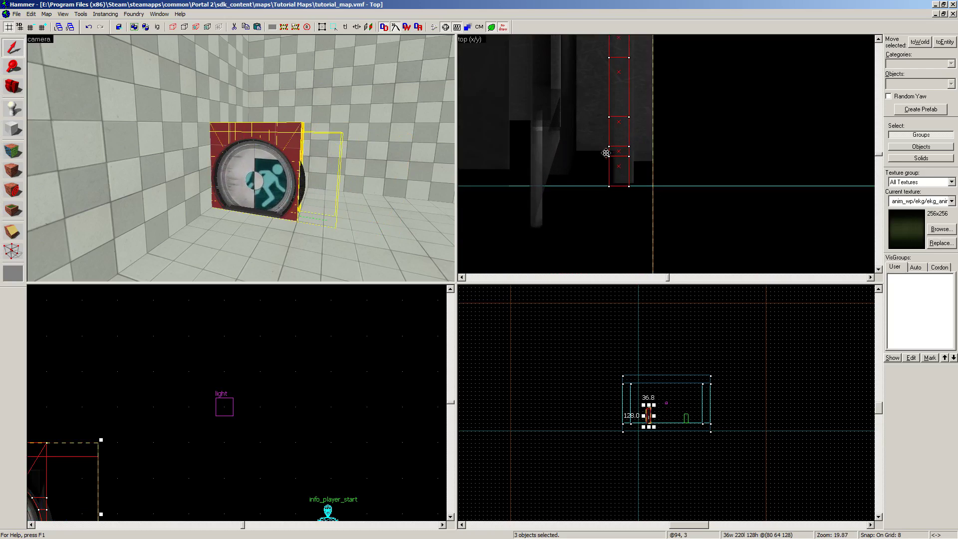
# Examine how the front wall frame meets the chamber wall up close, and view the placed door from the front.
pyautogui.click(207, 60)
pyautogui.scroll(3, 241, 106)
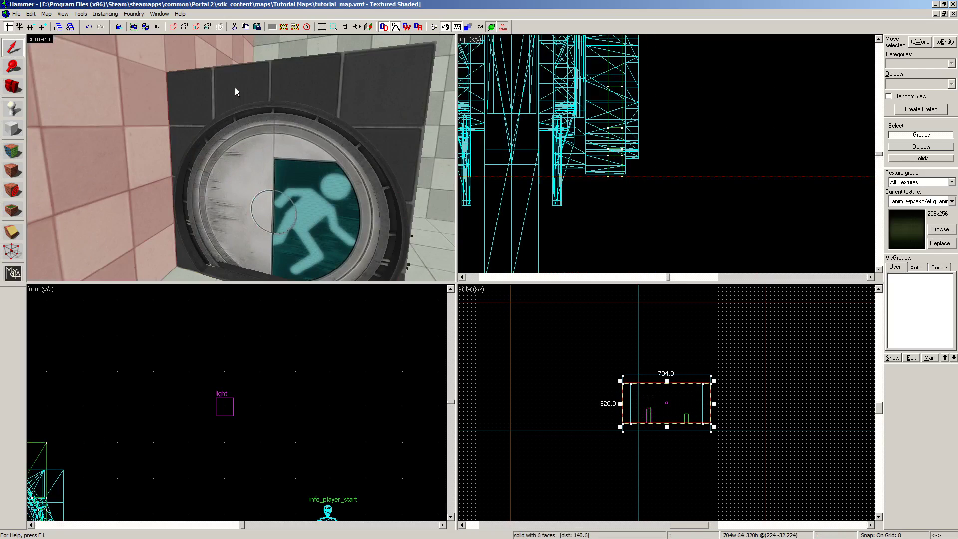
pyautogui.click(235, 88)
pyautogui.scroll(2, 610, 162)
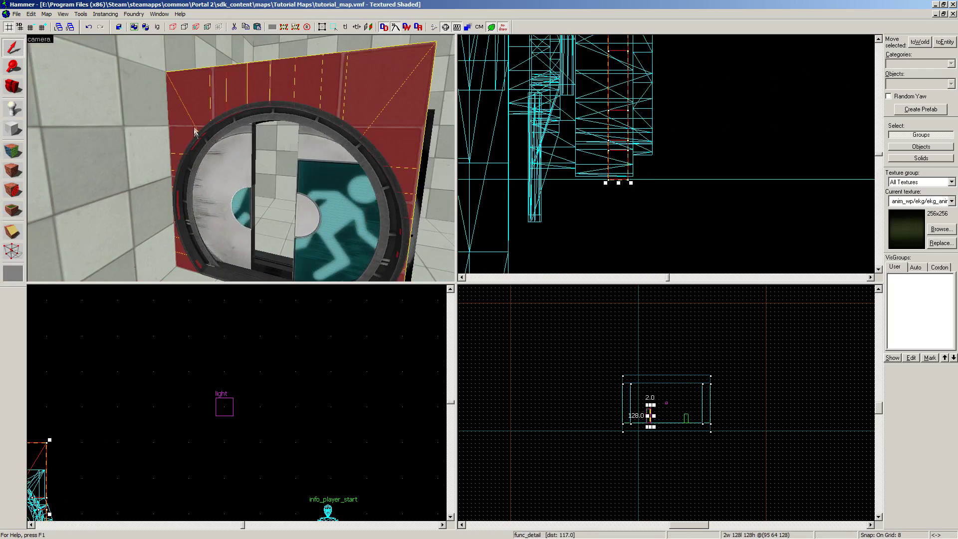
pyautogui.scroll(3, 612, 179)
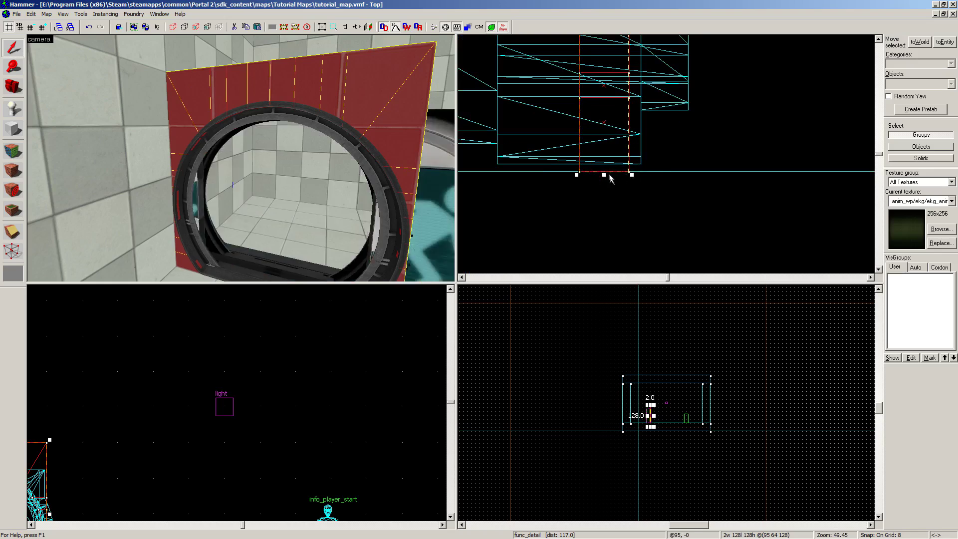
pyautogui.click(673, 196)
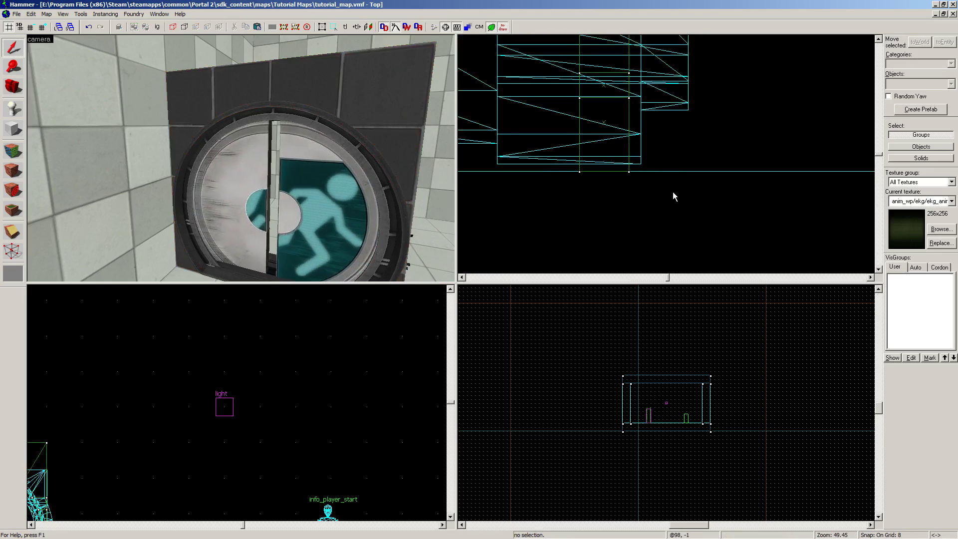
pyautogui.scroll(-3, 235, 185)
pyautogui.scroll(-2, 236, 180)
pyautogui.press('z')
pyautogui.press('a')
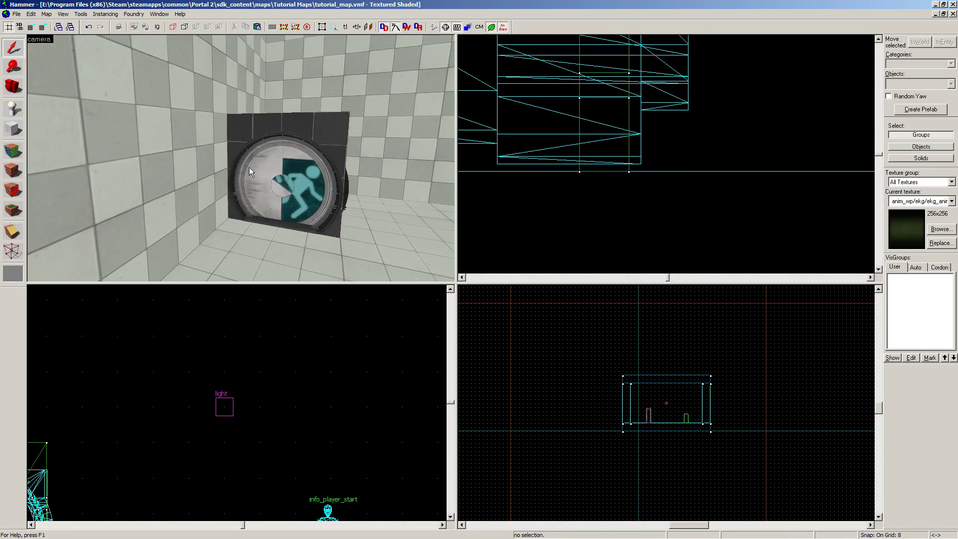
pyautogui.press('z')
pyautogui.scroll(4, 272, 168)
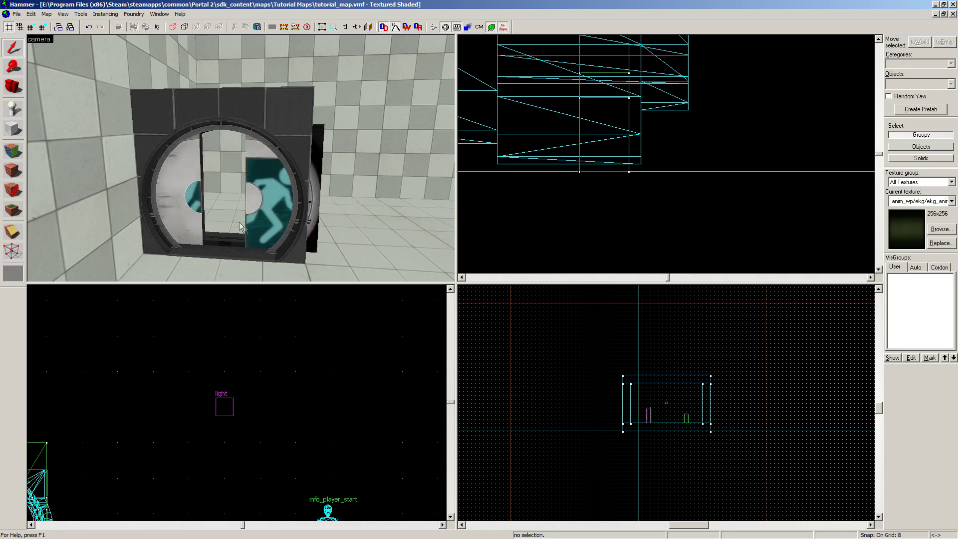
# Rename the prop_testchamber_door entity as Door1 in its object properties and apply the change.
pyautogui.doubleClick(199, 177)
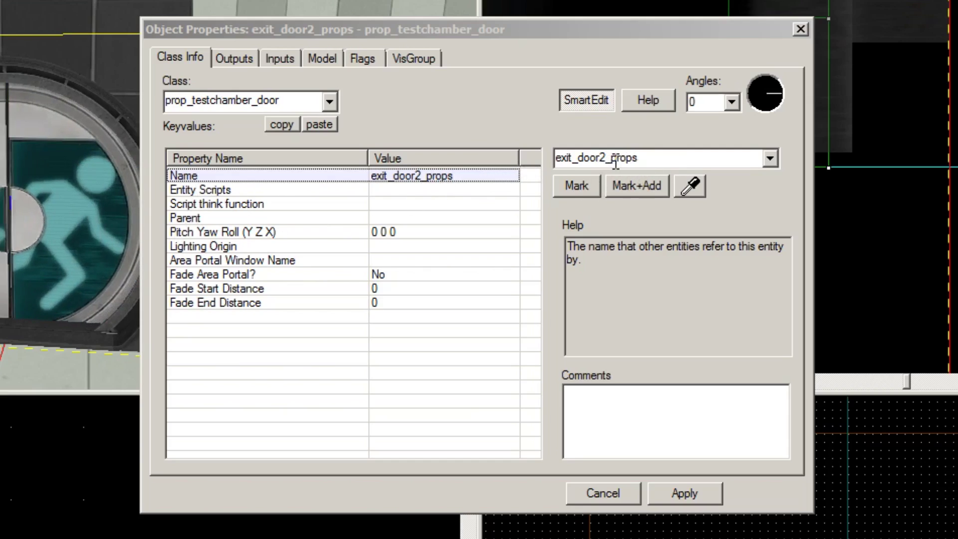
pyautogui.click(646, 159)
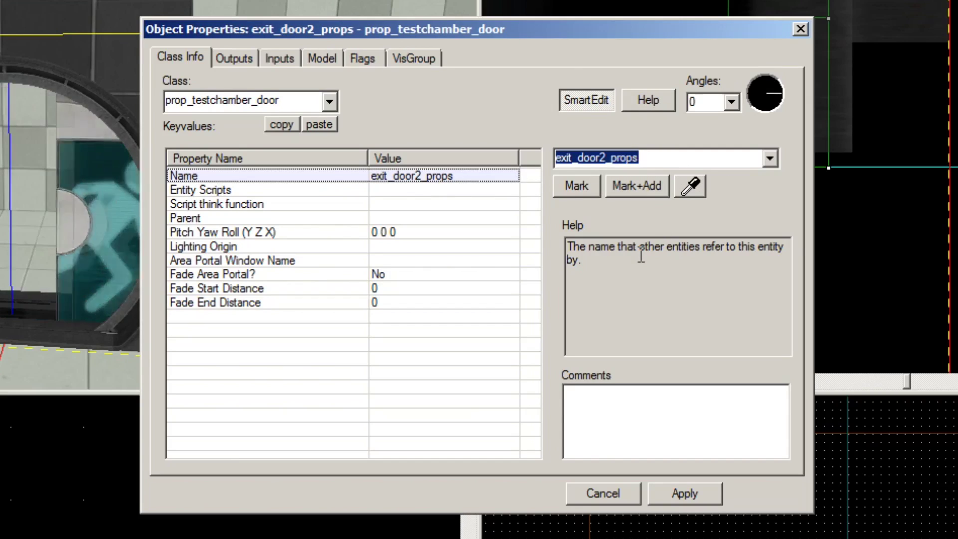
pyautogui.press('BackSpace')
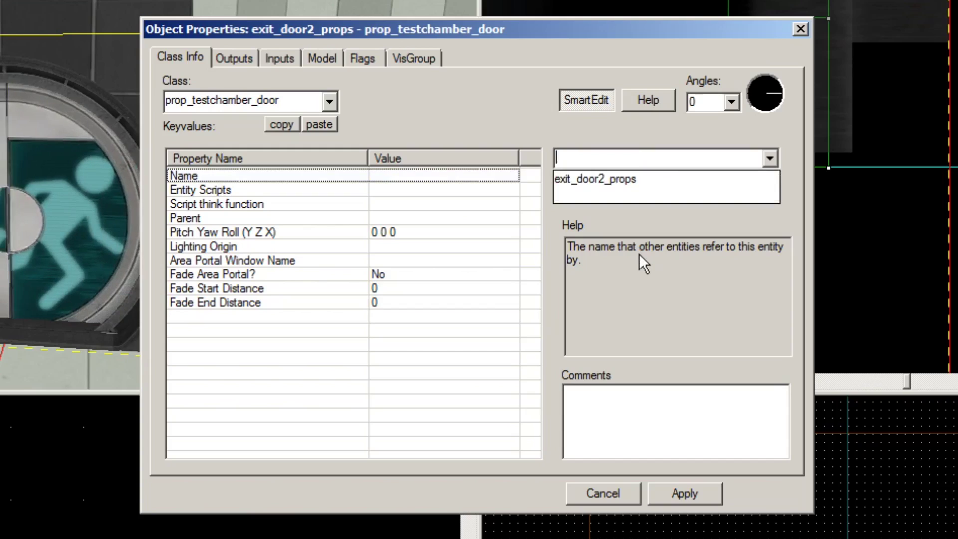
pyautogui.write('Door1')
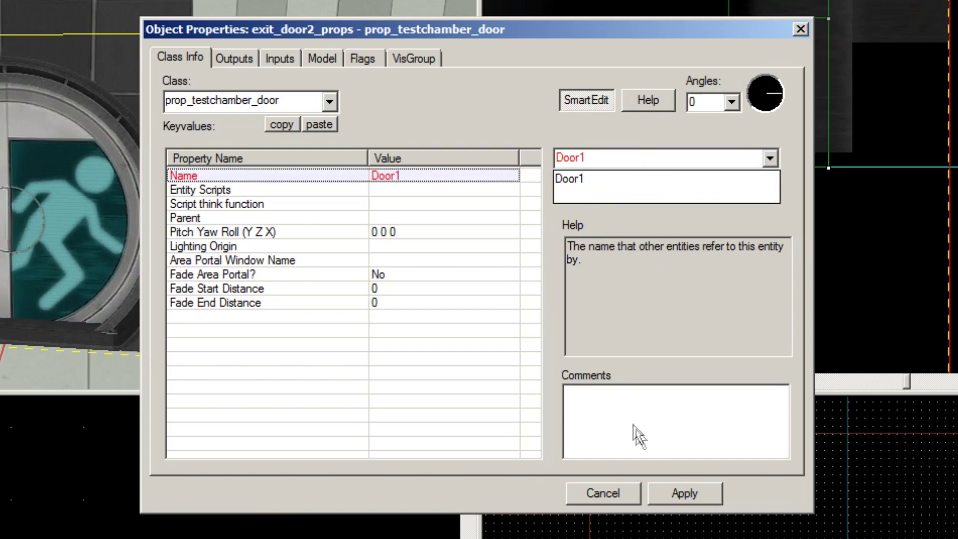
pyautogui.click(684, 493)
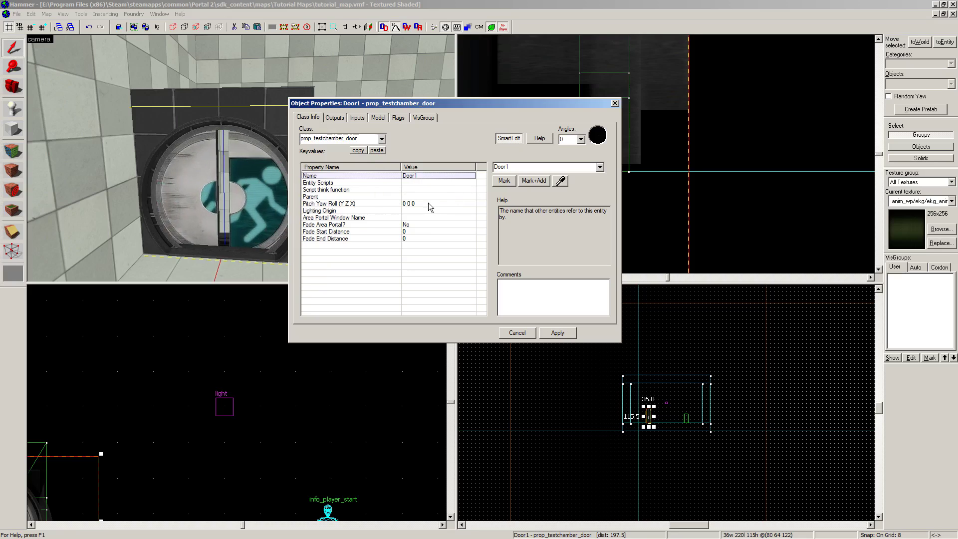
pyautogui.click(557, 333)
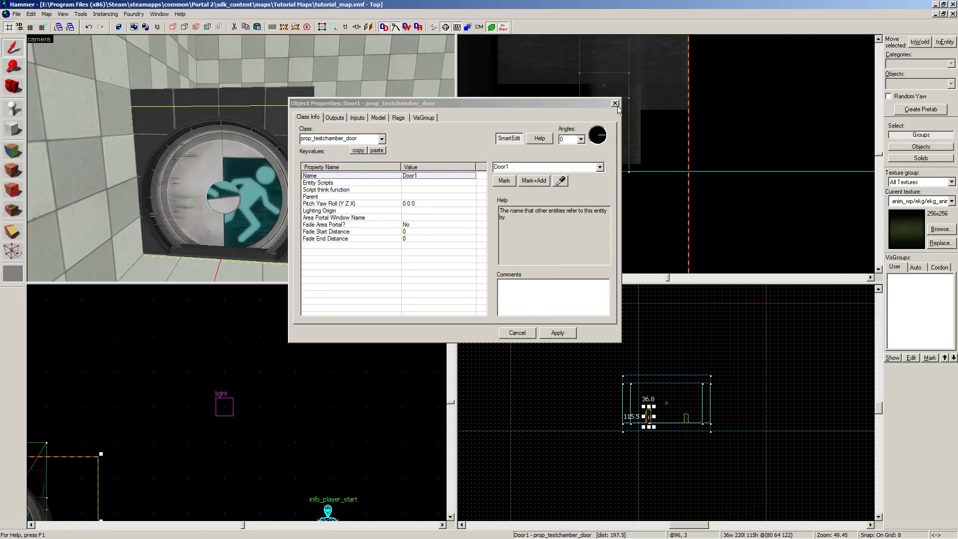
# Review the outputs and inputs of Door1, close its object properties and select the chamber floor.
pyautogui.click(335, 118)
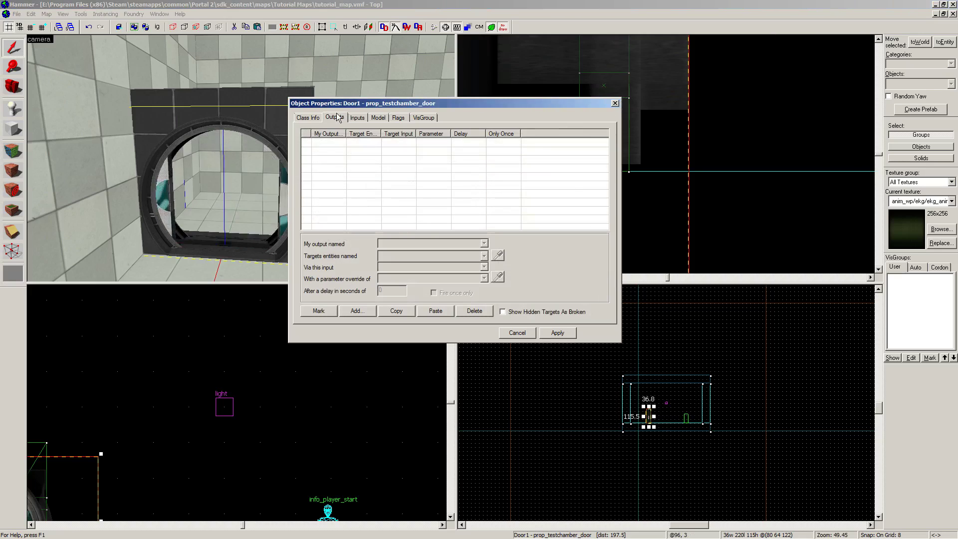
pyautogui.click(358, 118)
pyautogui.click(335, 117)
pyautogui.click(357, 117)
pyautogui.click(334, 118)
pyautogui.click(308, 118)
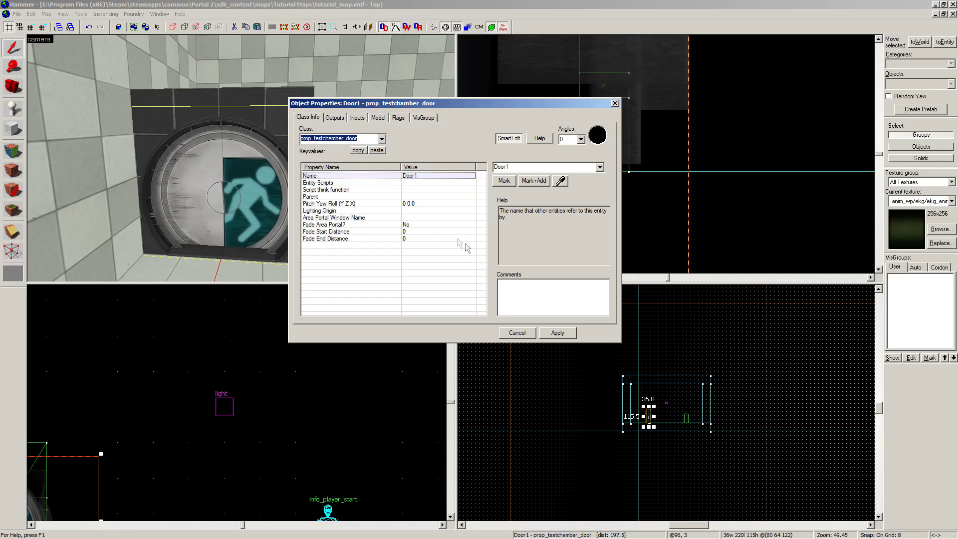
pyautogui.click(615, 103)
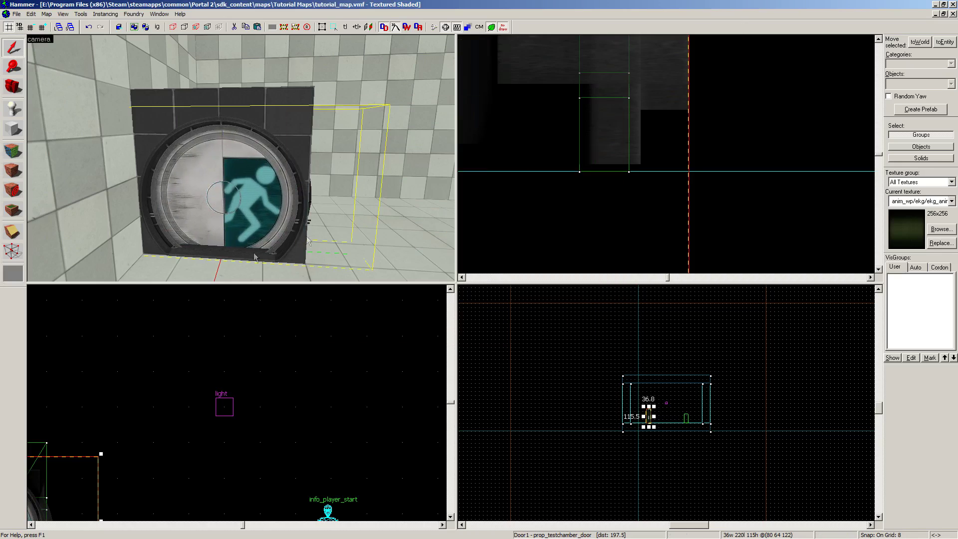
pyautogui.click(220, 276)
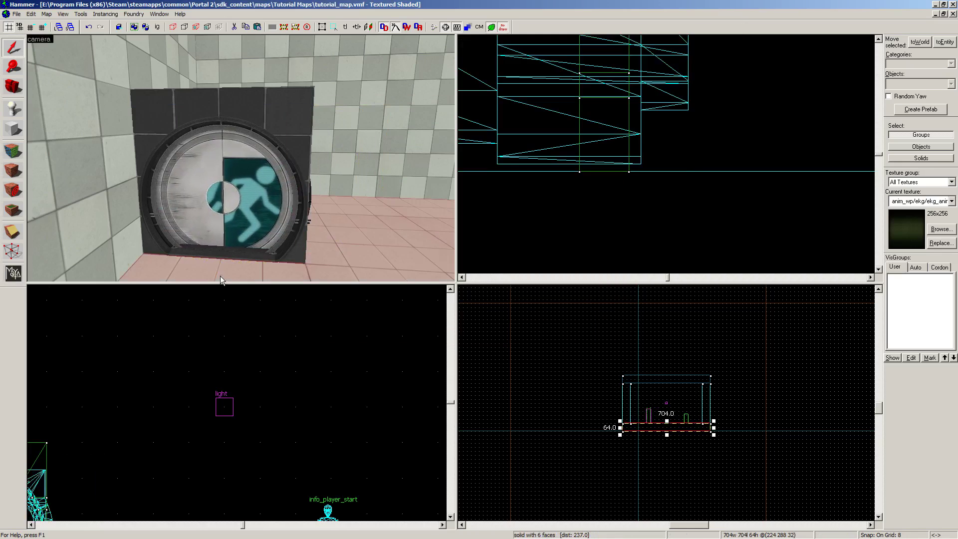
# Select the door's front wall frame and limit the texture browser to only used textures.
pyautogui.click(240, 101)
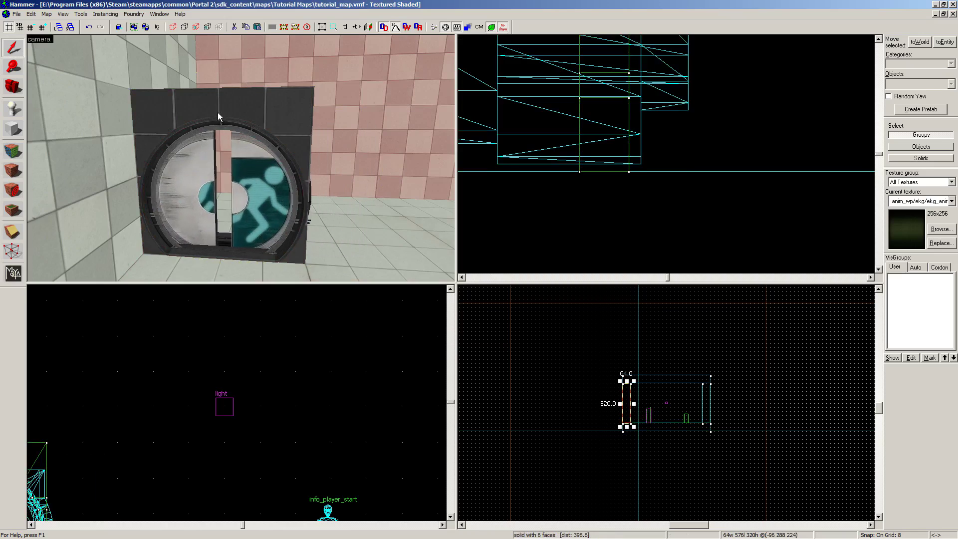
pyautogui.press('a')
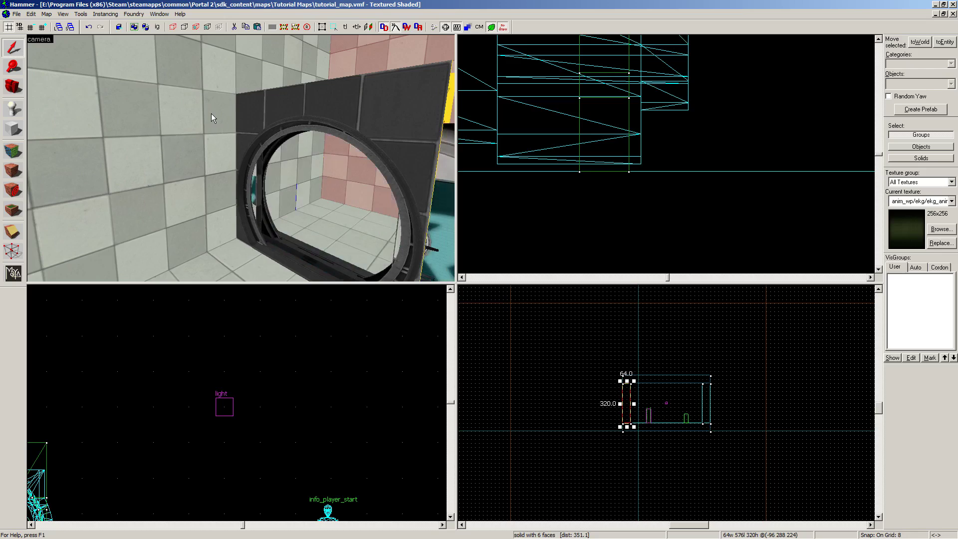
pyautogui.press('a')
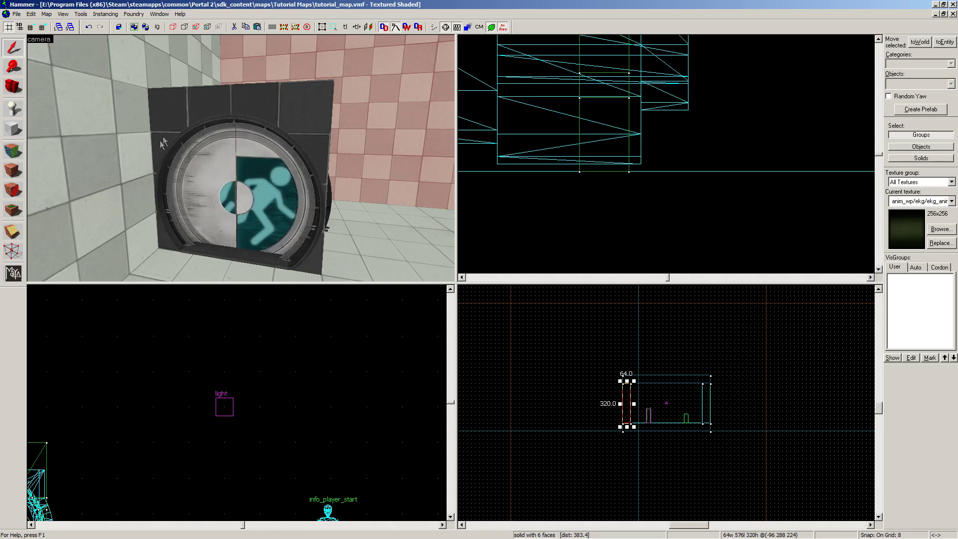
pyautogui.click(167, 108)
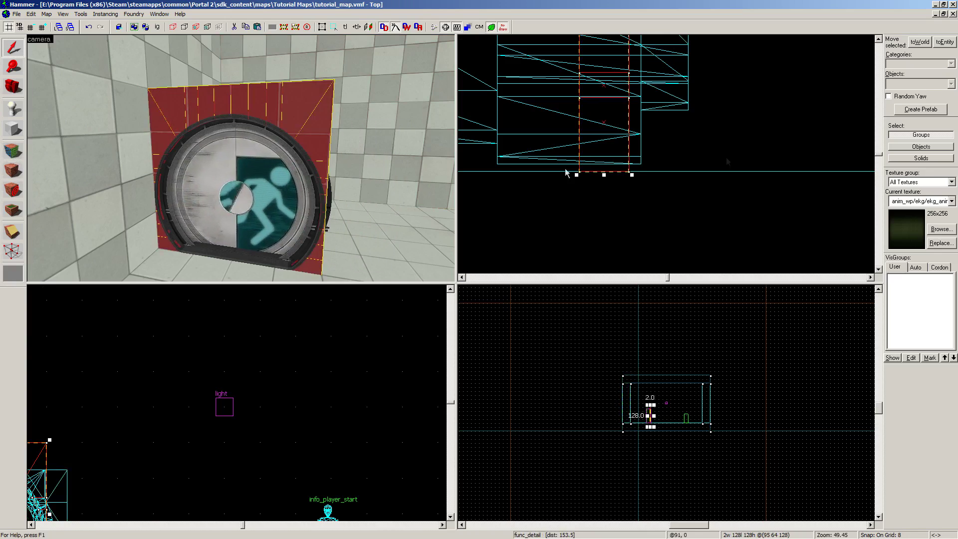
pyautogui.click(941, 230)
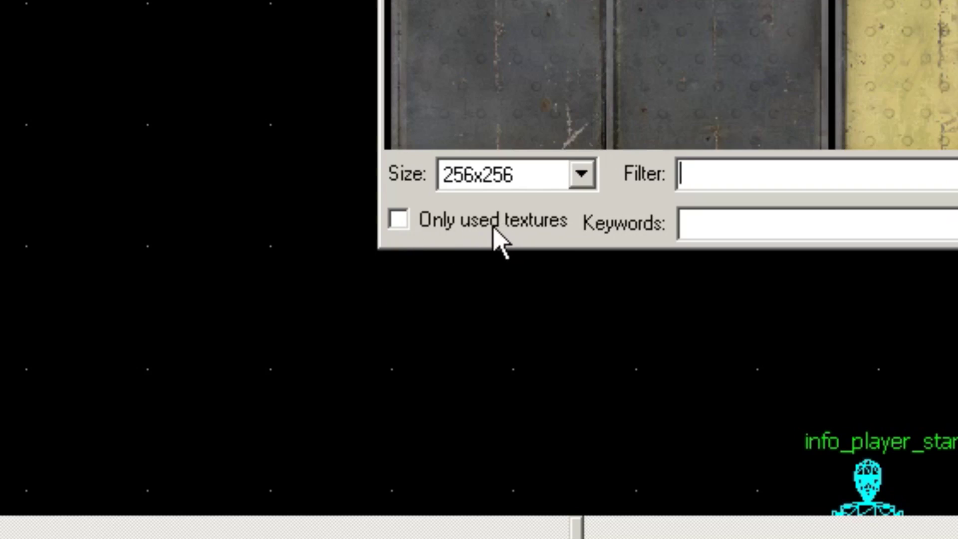
pyautogui.click(399, 220)
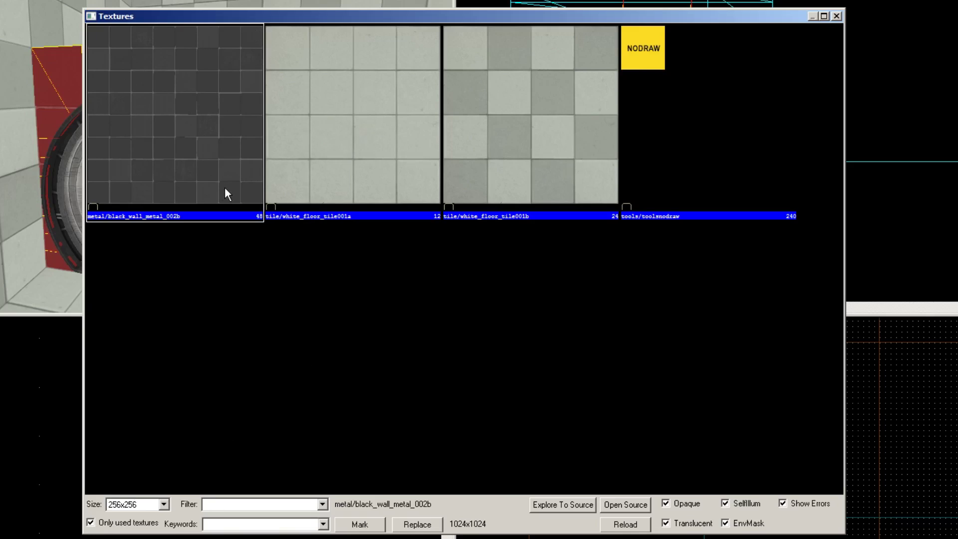
# Look through the used textures, comparing the black wall metal, white floor tiles and nodraw, and close the texture browser.
pyautogui.click(515, 125)
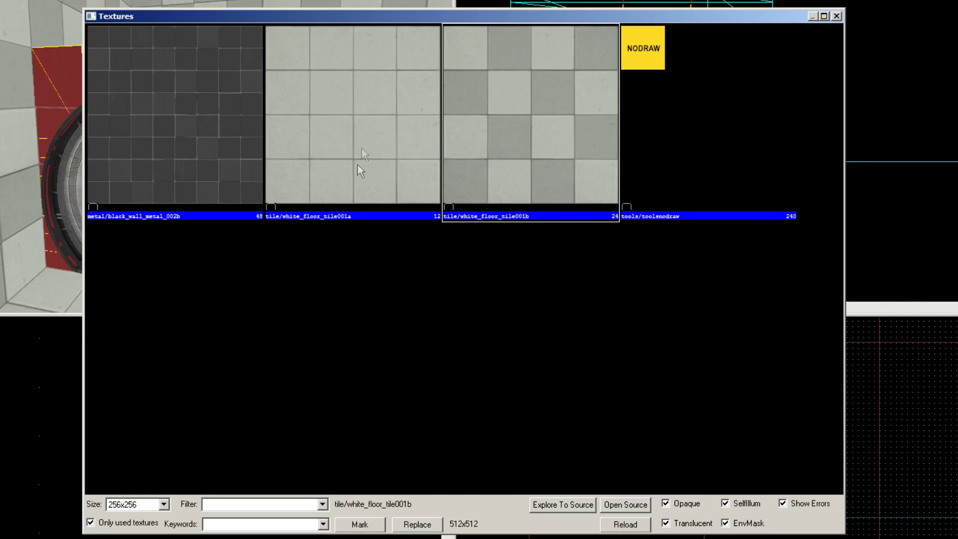
pyautogui.click(344, 144)
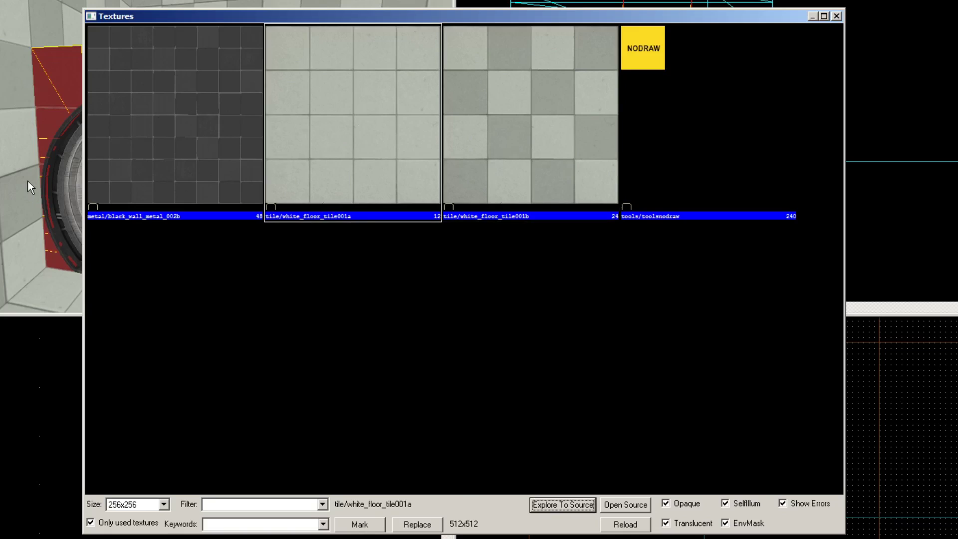
pyautogui.click(187, 106)
pyautogui.moveTo(173, 17); pyautogui.dragTo(416, 26)
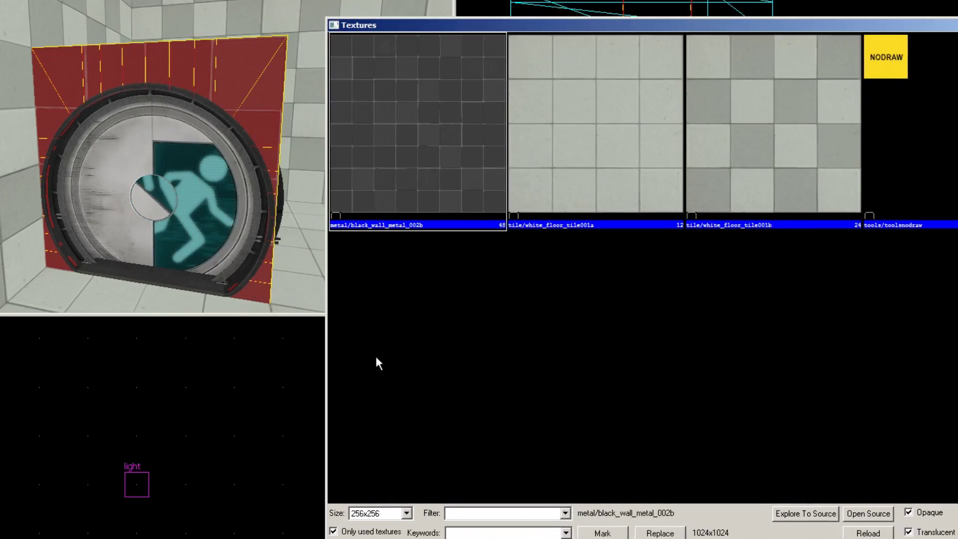
pyautogui.moveTo(476, 21); pyautogui.dragTo(140, 56)
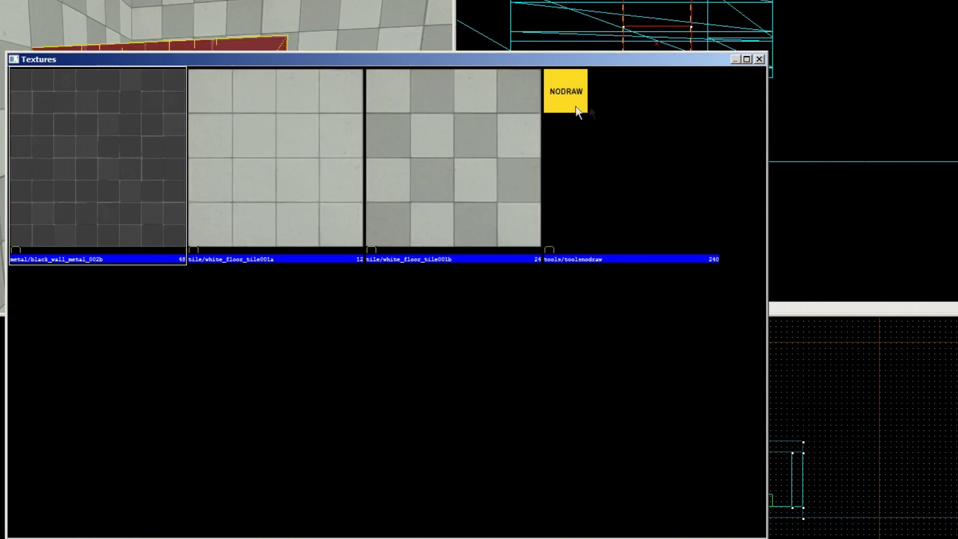
pyautogui.click(564, 94)
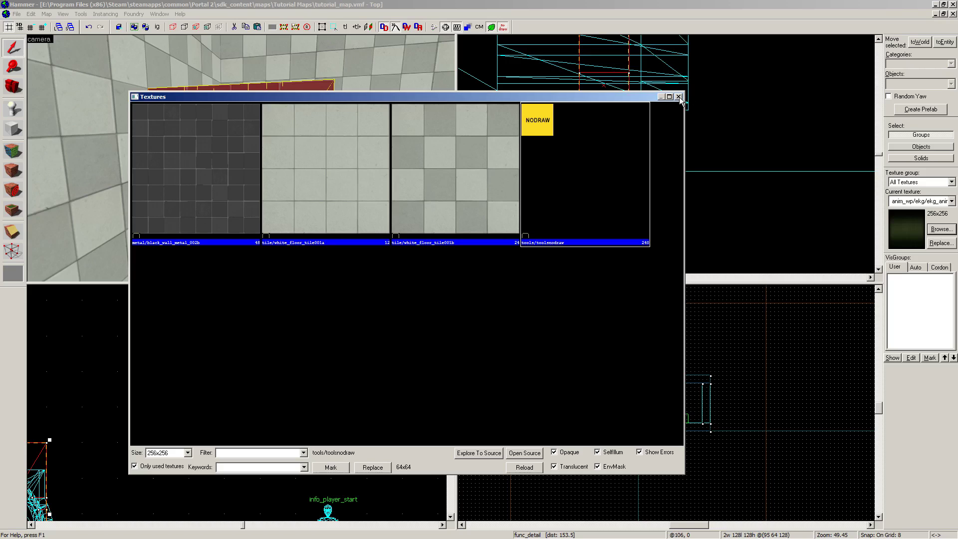
pyautogui.click(679, 96)
# Choose tile/white_floor_tile001b from the used textures and apply it to the door's front wall frame.
pyautogui.moveTo(265, 113)
pyautogui.mouseDown()
pyautogui.moveTo(146, 85)
pyautogui.moveTo(208, 102)
pyautogui.moveTo(192, 82)
pyautogui.mouseUp()
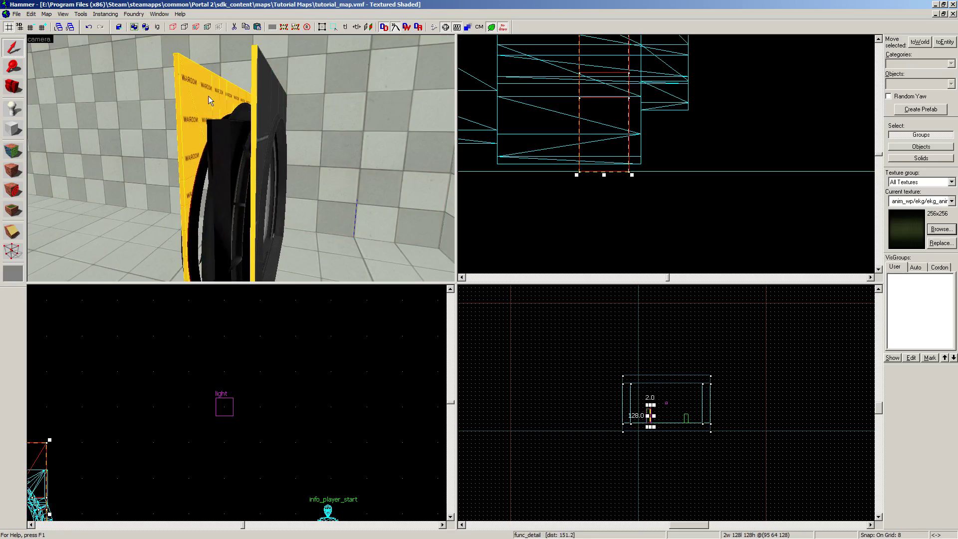
pyautogui.press('z')
pyautogui.press('a')
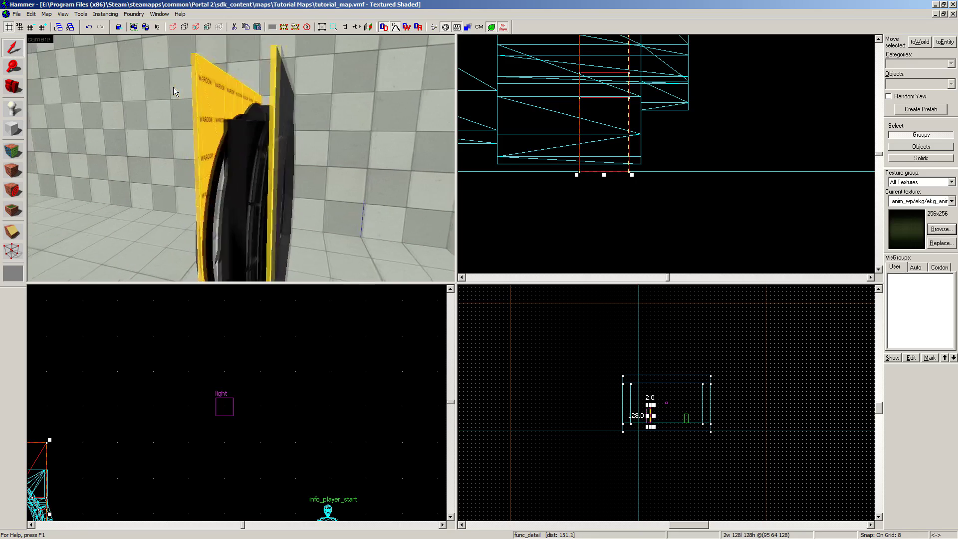
pyautogui.press('s')
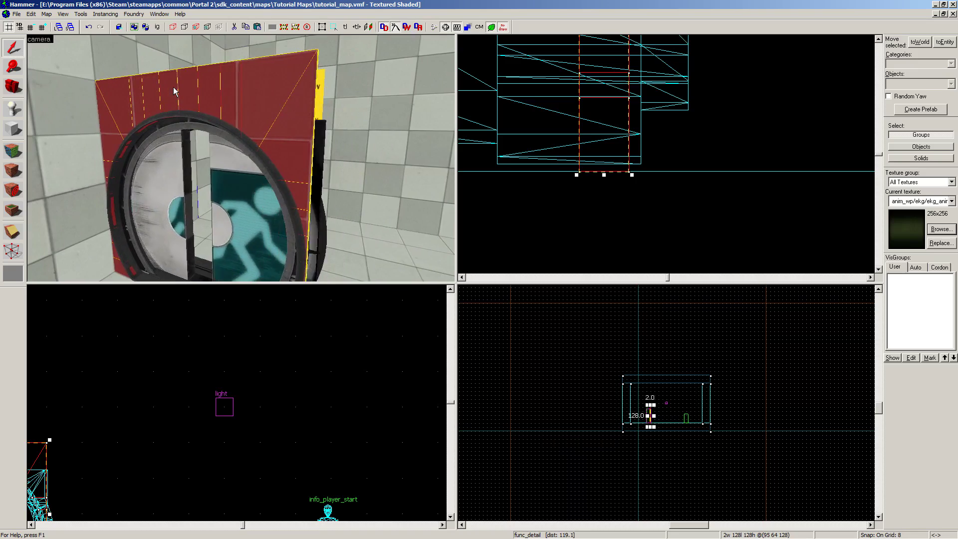
pyautogui.press('w')
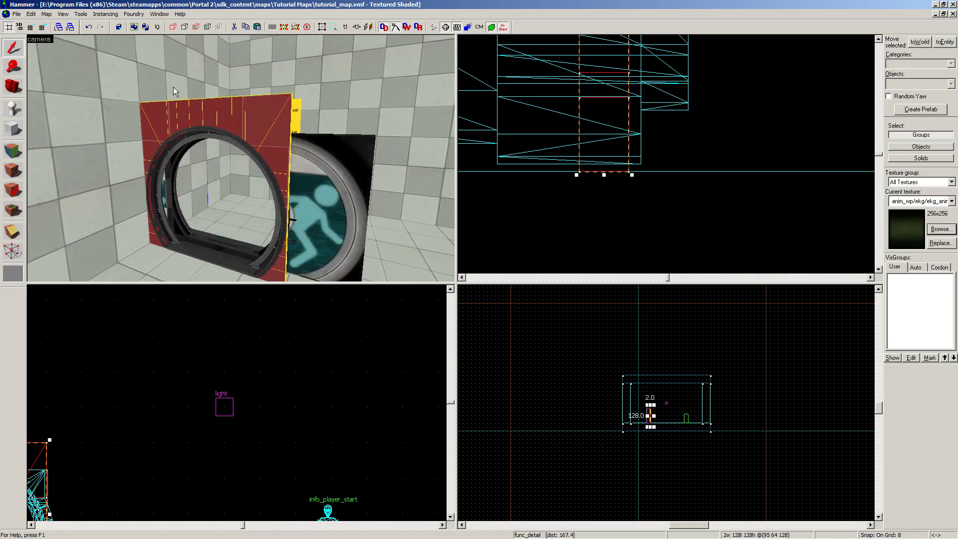
pyautogui.click(940, 229)
pyautogui.moveTo(415, 99); pyautogui.dragTo(607, 83)
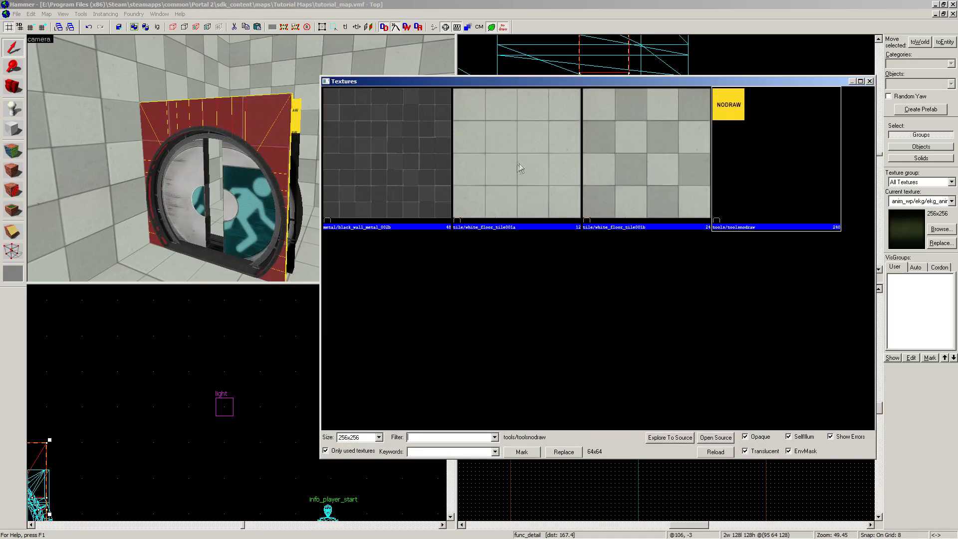
pyautogui.click(535, 150)
pyautogui.click(641, 132)
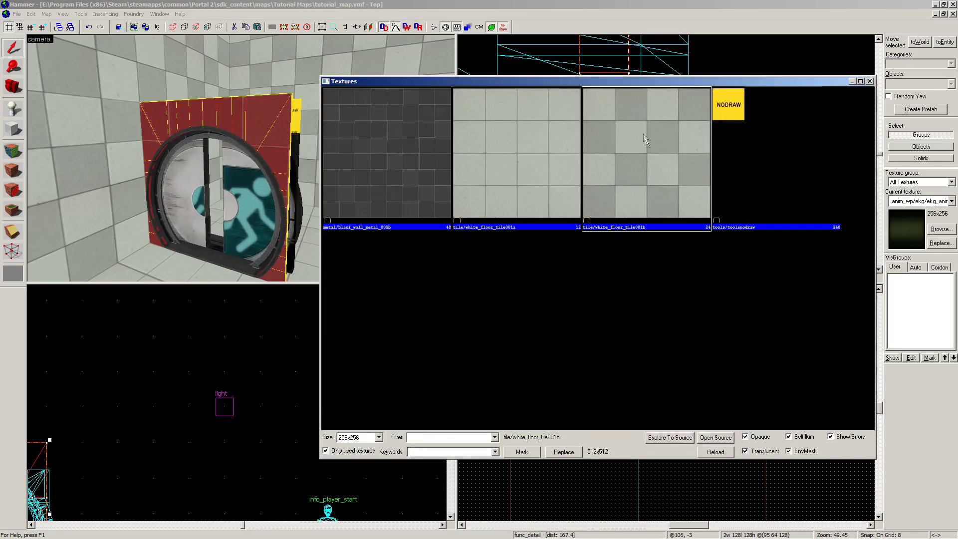
pyautogui.doubleClick(627, 163)
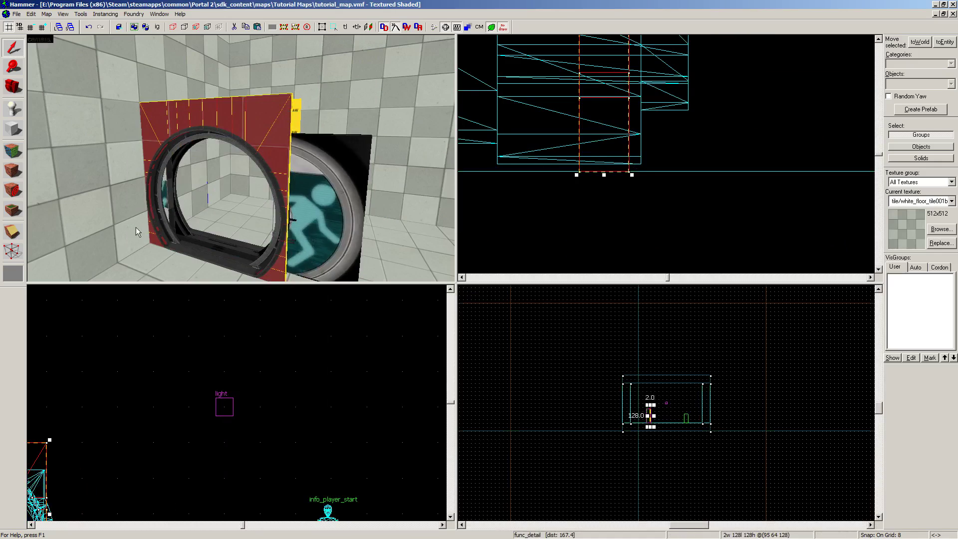
pyautogui.click(15, 172)
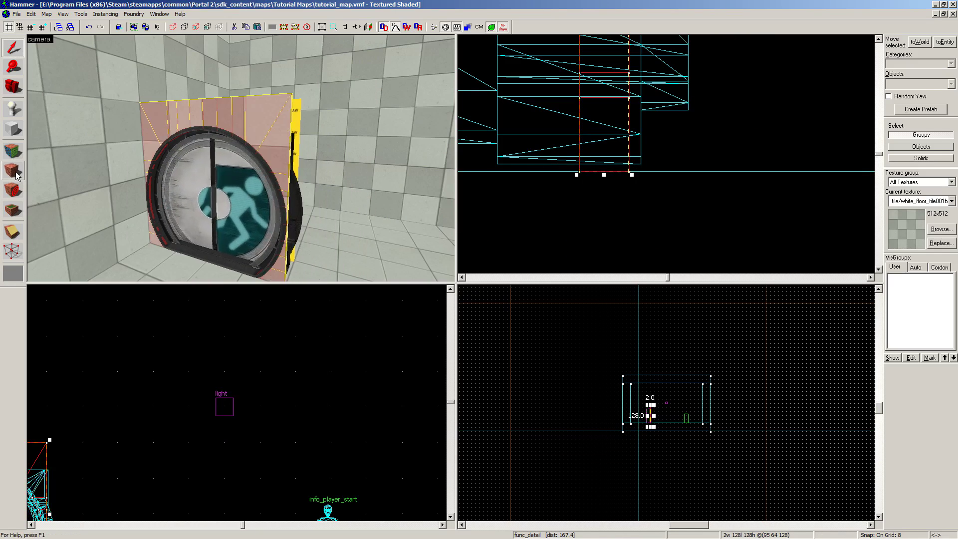
pyautogui.click(238, 78)
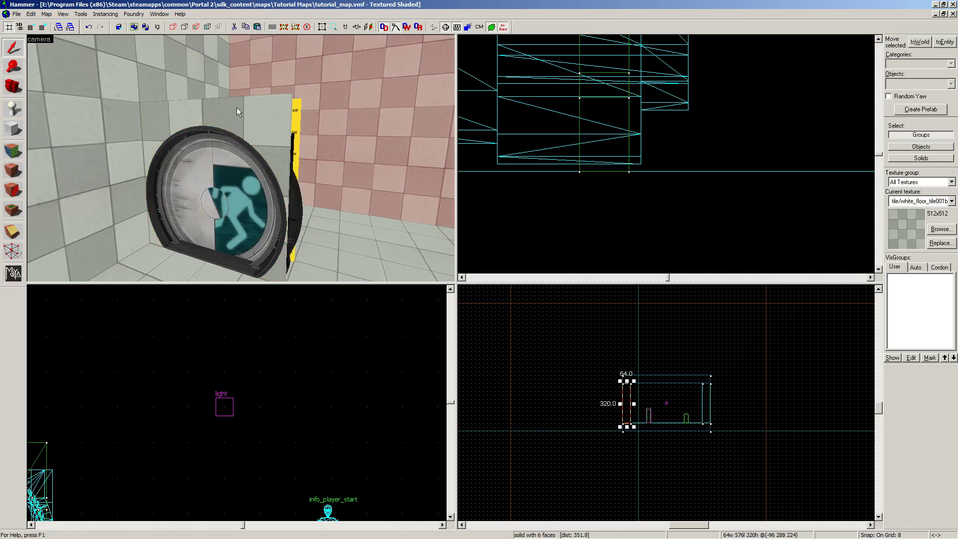
# Apply the tile/white_floor_tile001b texture to the wall frame on the door's rear side and select the adjacent chamber wall.
pyautogui.press('a')
pyautogui.press('d')
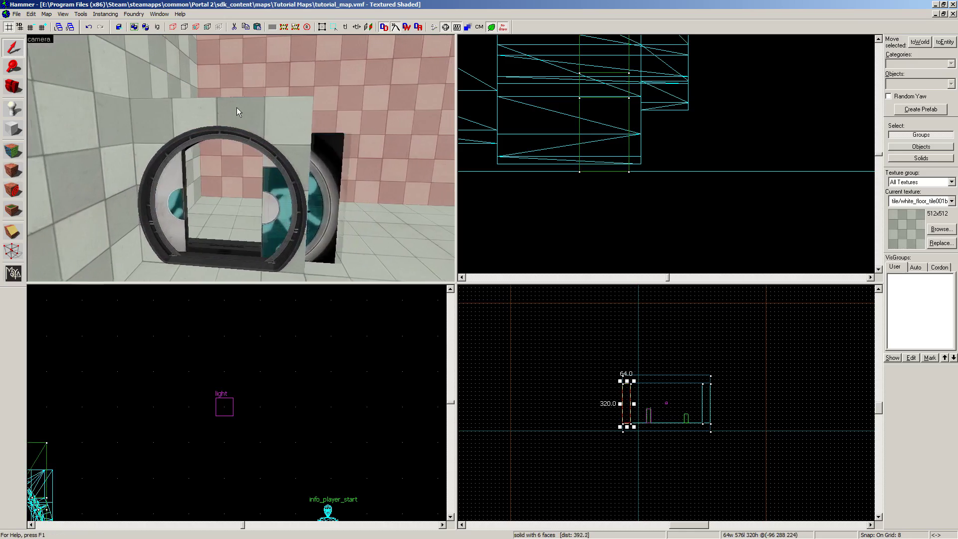
pyautogui.press('a')
pyautogui.press('w')
pyautogui.press('s')
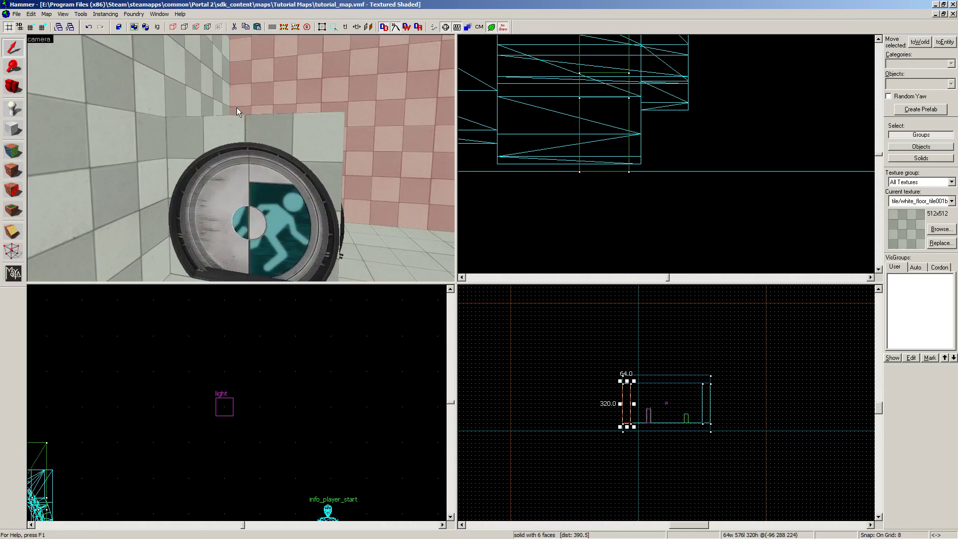
pyautogui.press('s')
pyautogui.press('d')
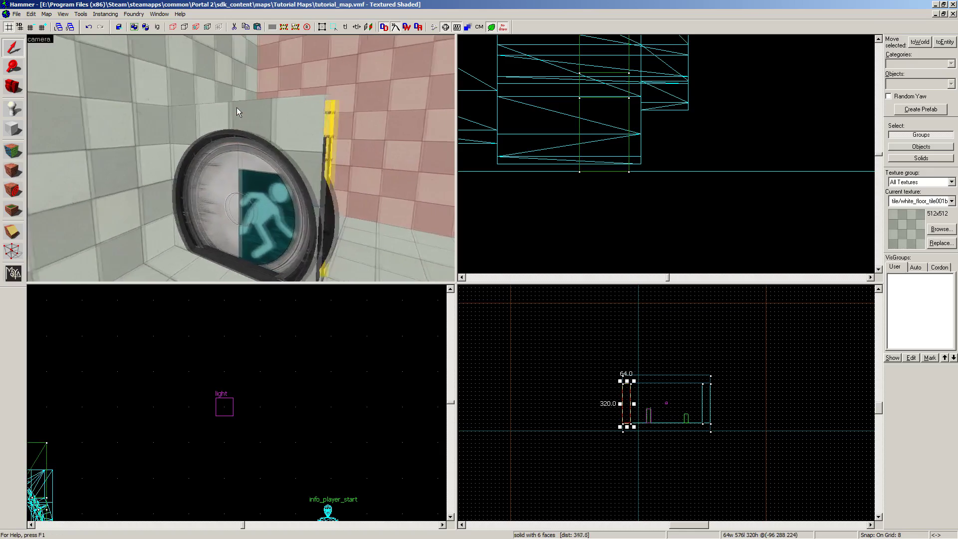
pyautogui.press('d')
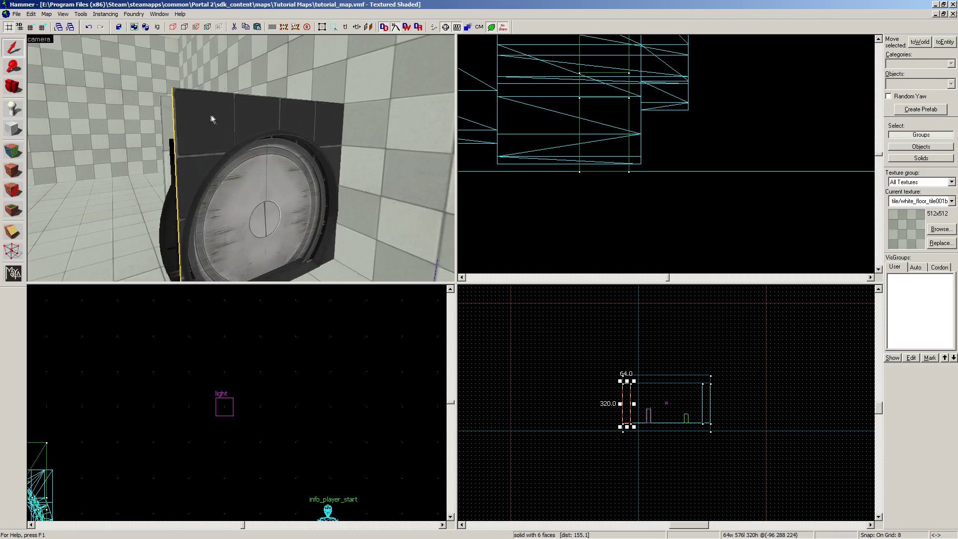
pyautogui.click(202, 132)
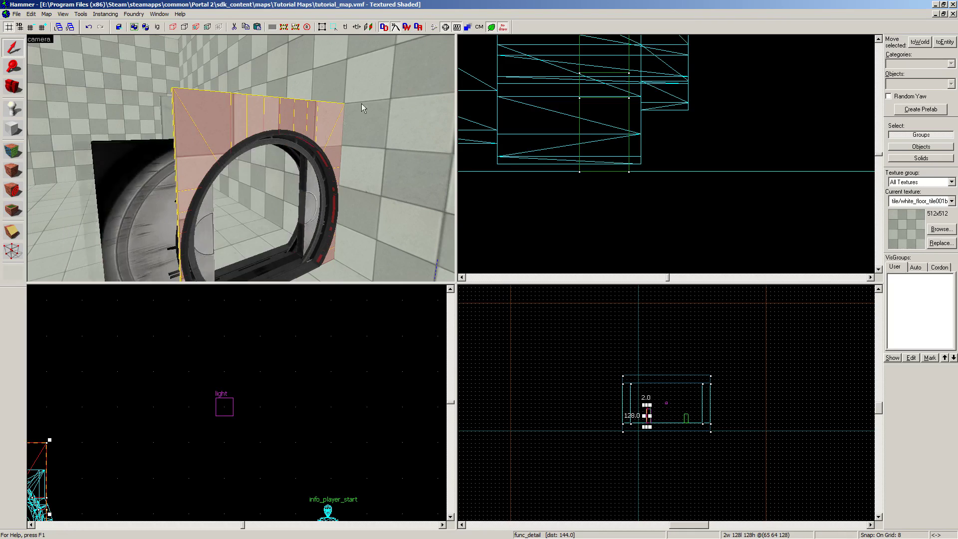
pyautogui.click(380, 78)
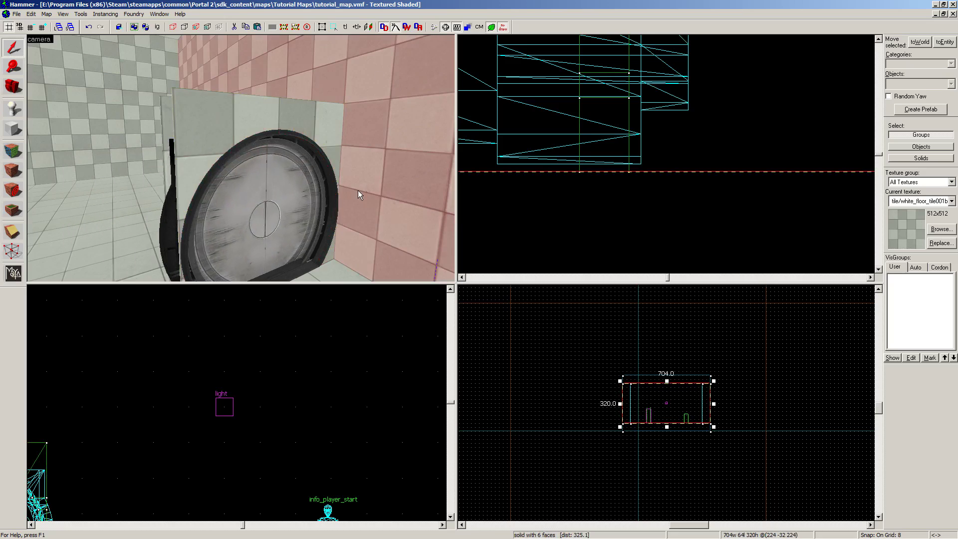
# View the retextured door assembly from behind and from the front, and select its front wall frame.
pyautogui.press('Right')
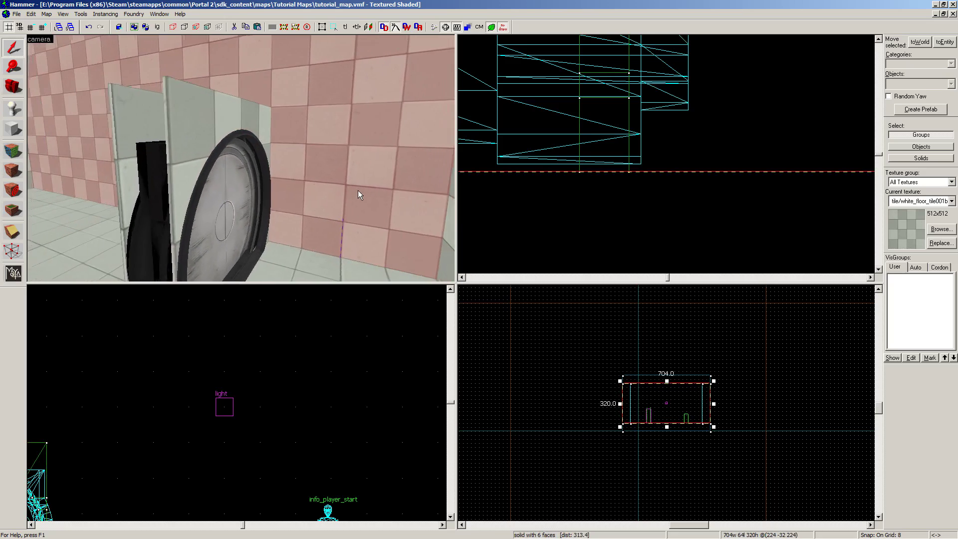
pyautogui.press('Down')
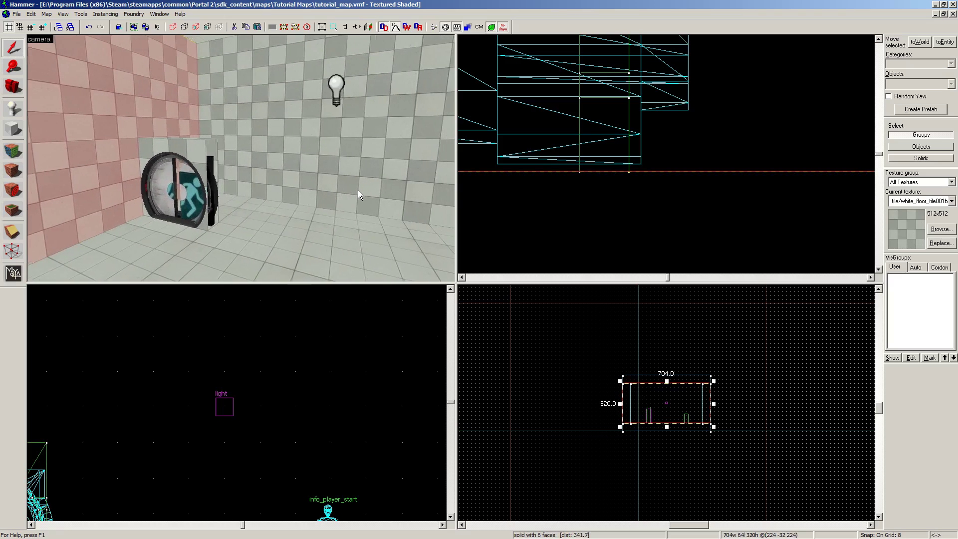
pyautogui.press('Up')
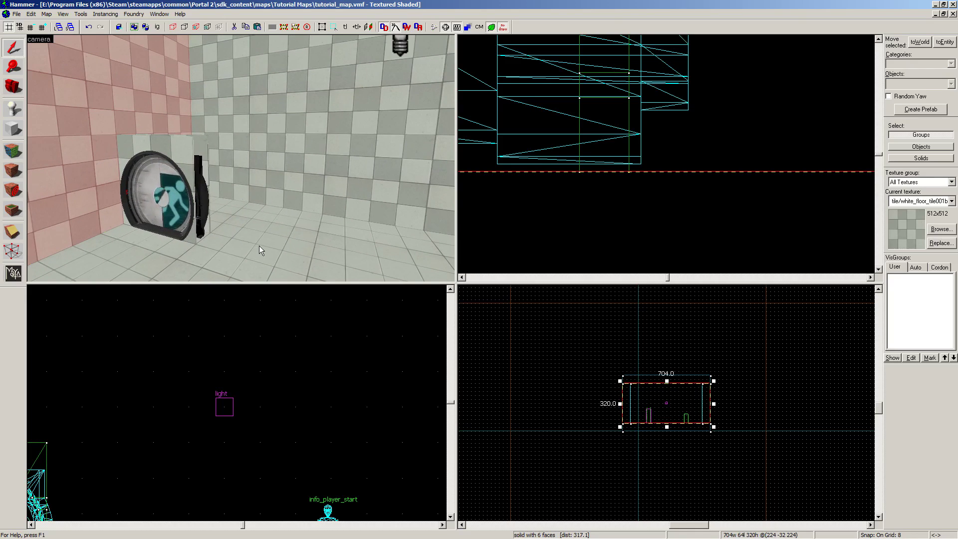
pyautogui.click(196, 239)
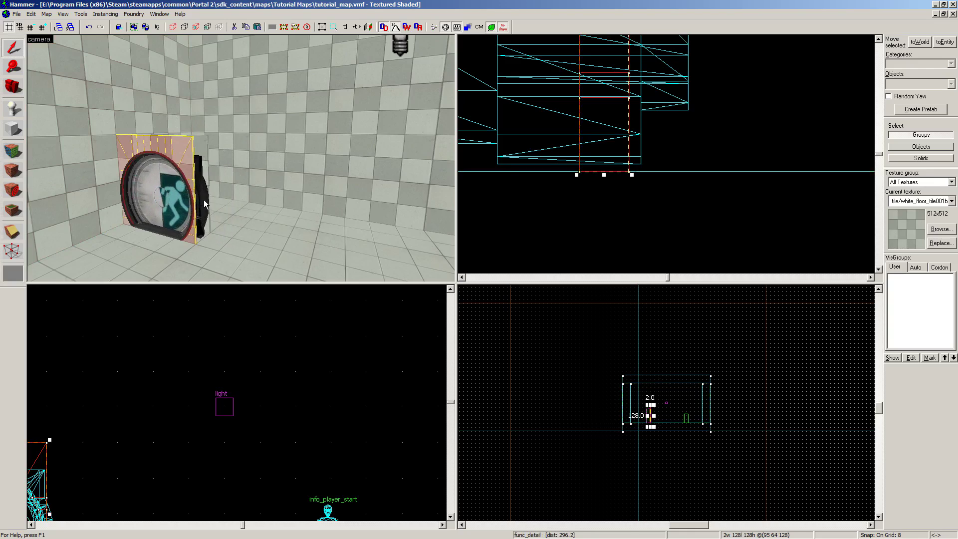
# Outline a wall brush 32 units wide, 160 long and 128 high, extending from the free end of the door frames.
pyautogui.click(15, 131)
pyautogui.scroll(-3, 593, 125)
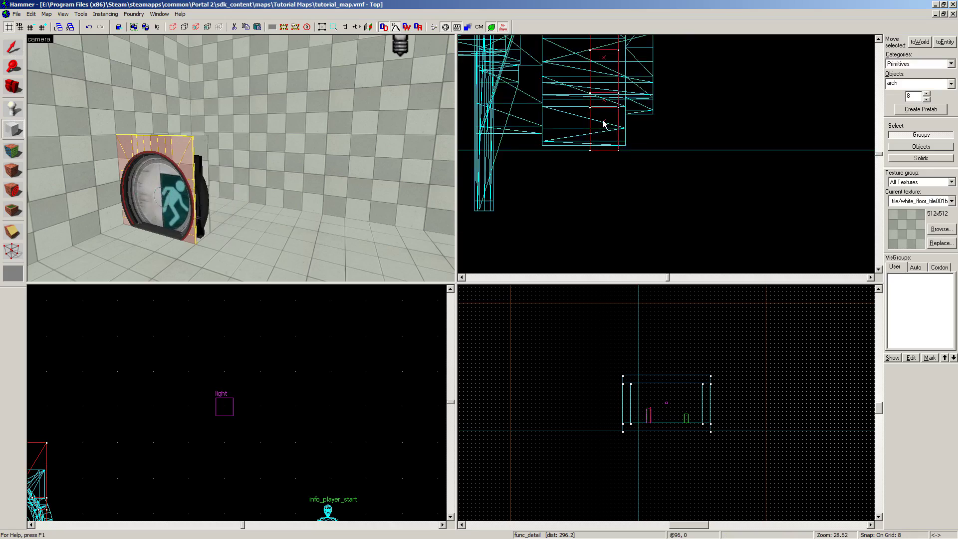
pyautogui.scroll(-8, 597, 124)
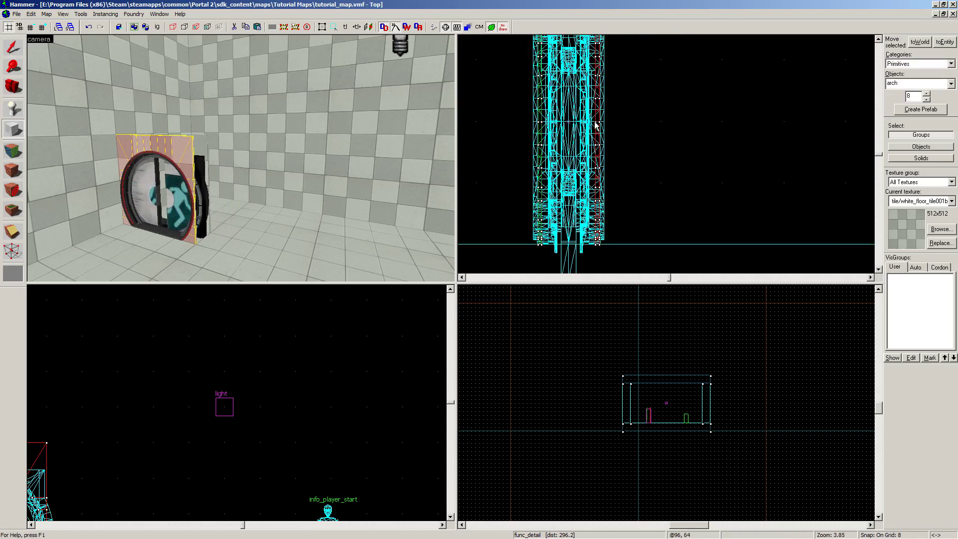
pyautogui.scroll(4, 591, 133)
pyautogui.scroll(-2, 564, 169)
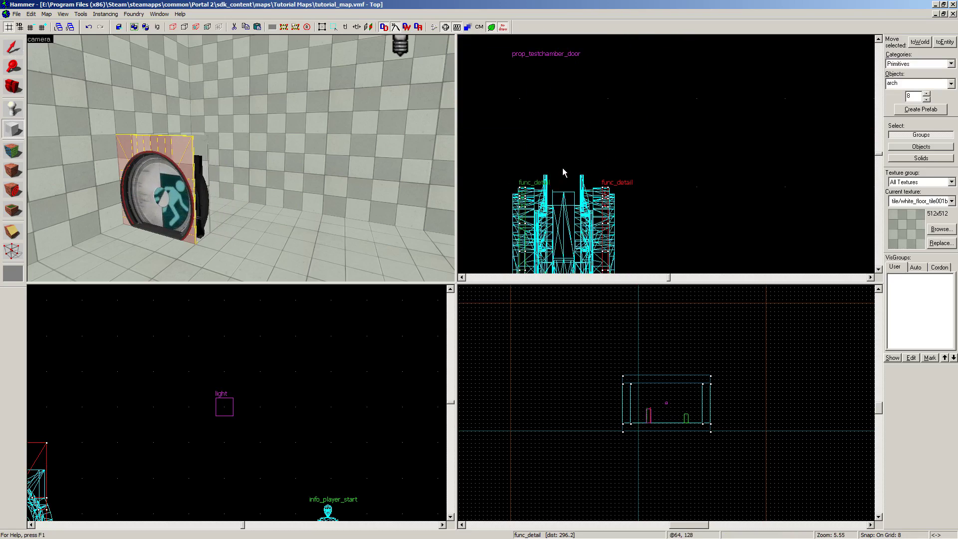
pyautogui.scroll(2, 90, 169)
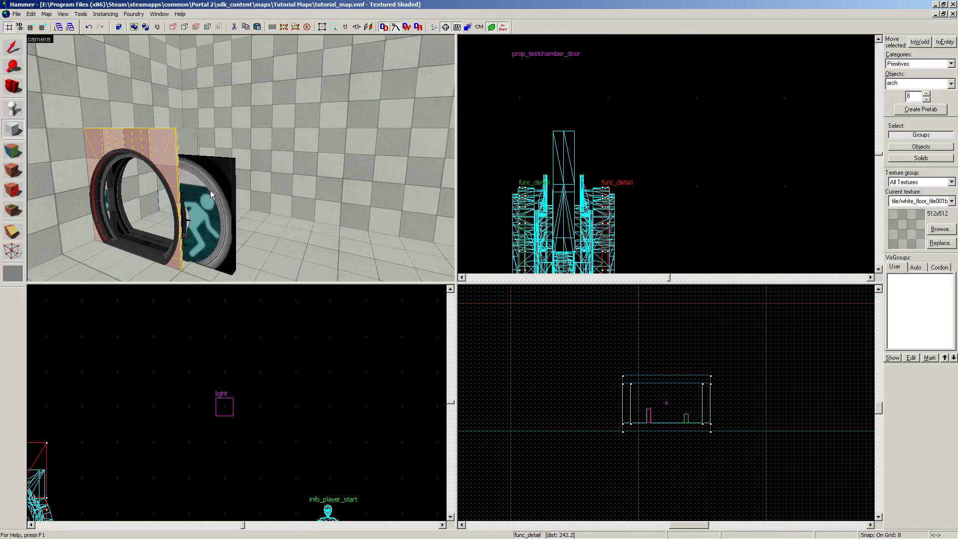
pyautogui.scroll(-2, 567, 133)
pyautogui.scroll(1, 570, 122)
pyautogui.moveTo(570, 123); pyautogui.dragTo(571, 188, button='middle')
pyautogui.scroll(-9, 571, 206)
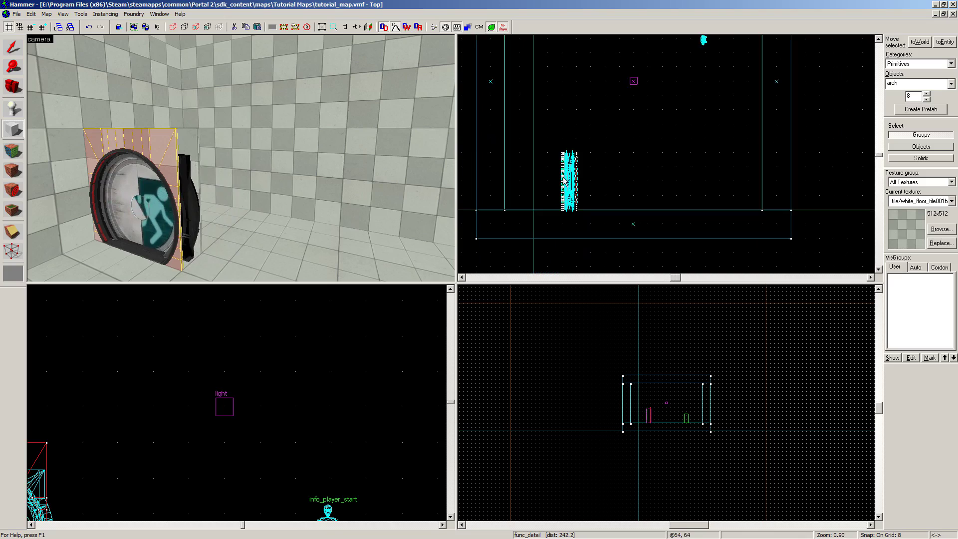
pyautogui.scroll(6, 568, 182)
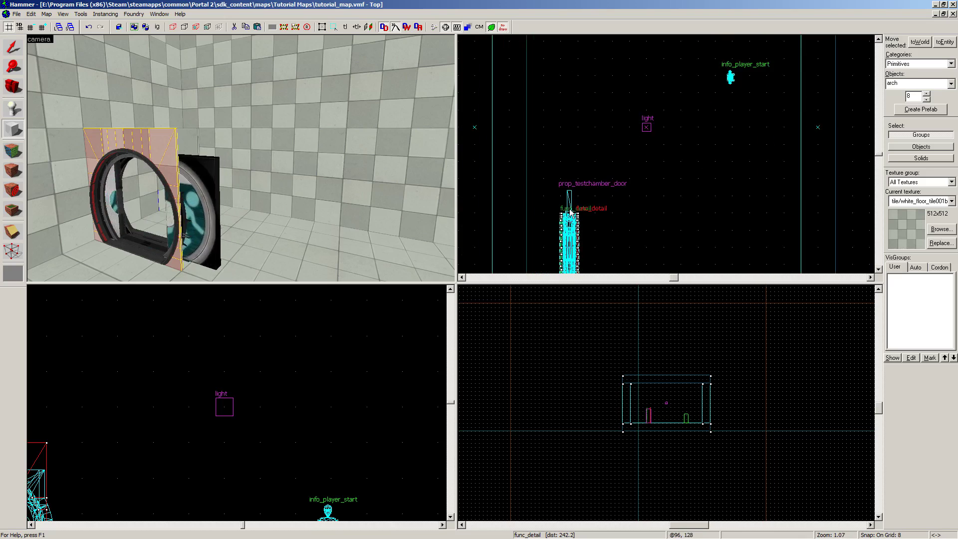
pyautogui.moveTo(583, 211); pyautogui.dragTo(553, 183)
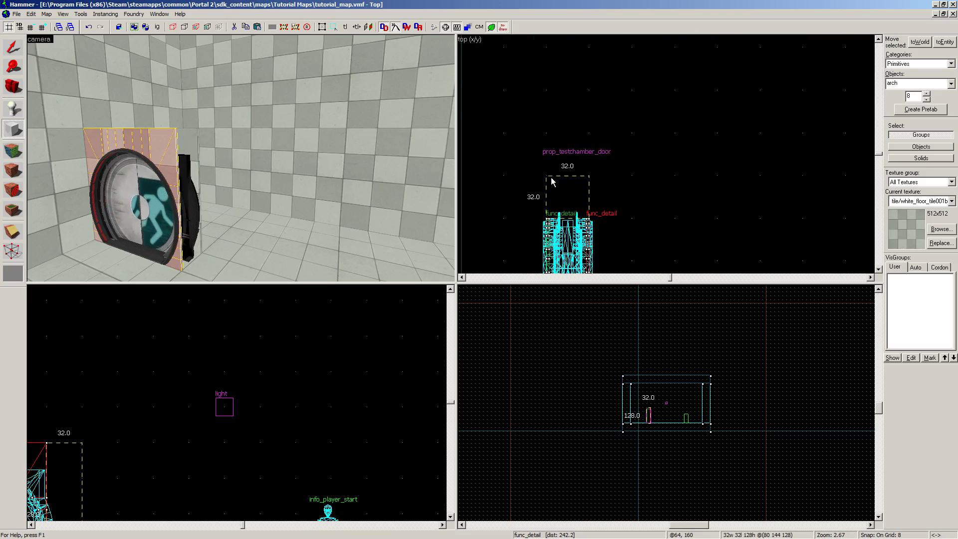
pyautogui.moveTo(540, 122); pyautogui.dragTo(544, 62)
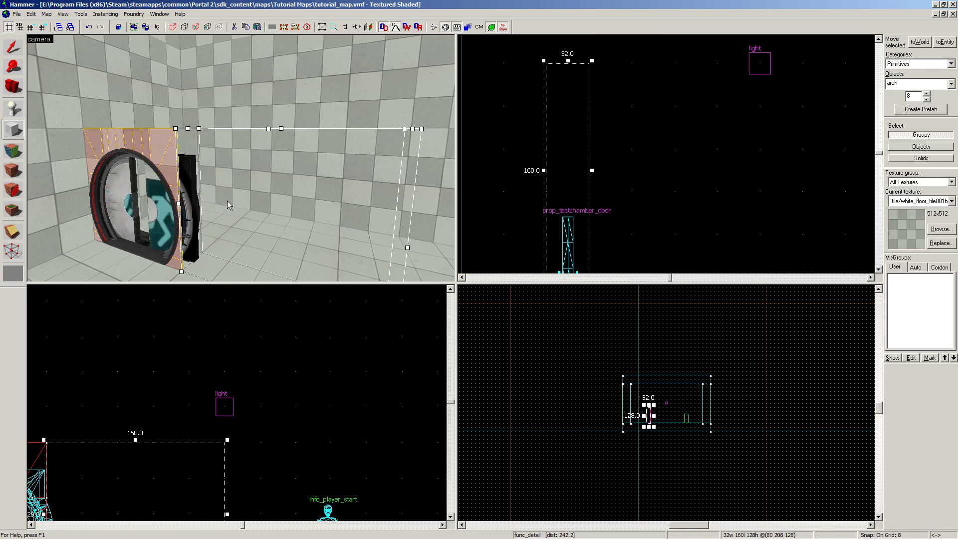
# Examine how the outlined wall volume lines up with the door frames from several angles in the 3D view.
pyautogui.press('a')
pyautogui.press('w')
pyautogui.press('d')
pyautogui.press('w')
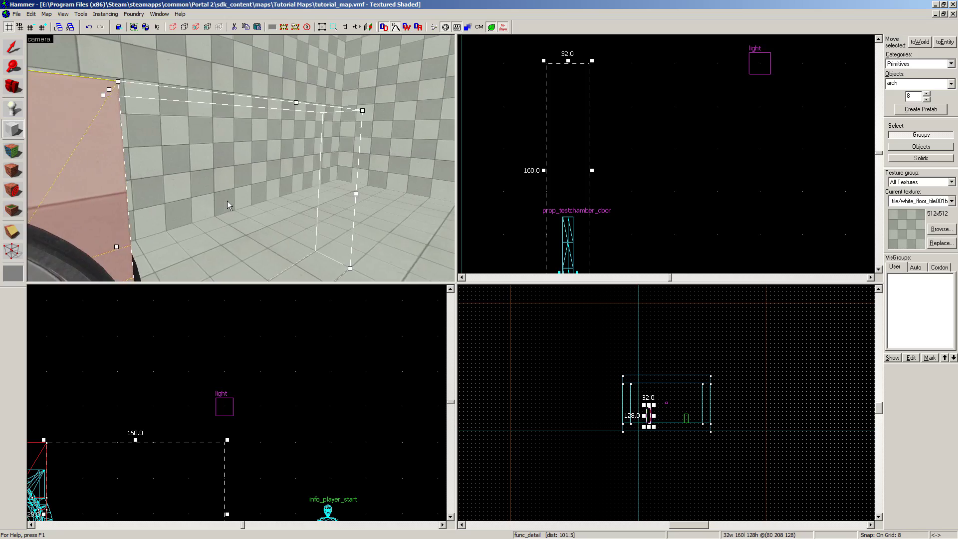
pyautogui.press('d')
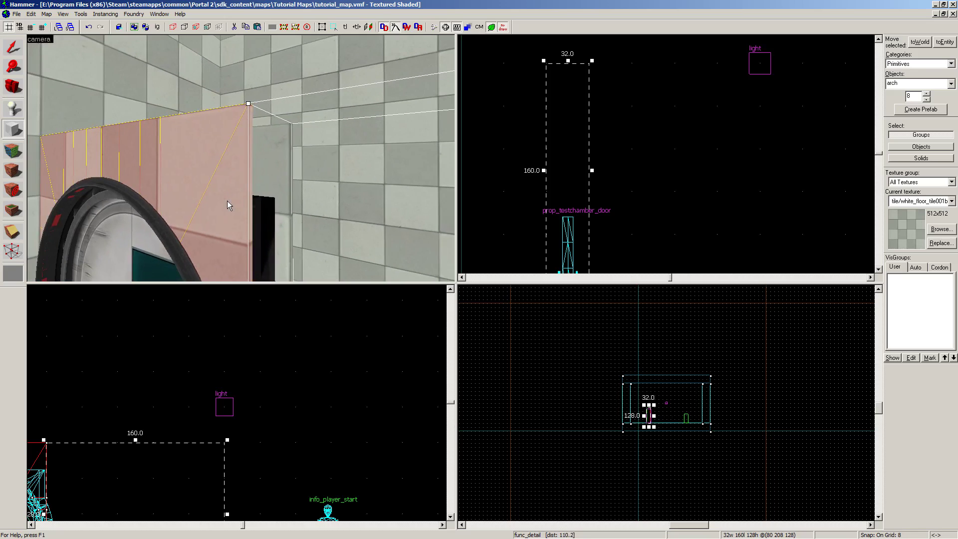
pyautogui.press('d')
pyautogui.press('s')
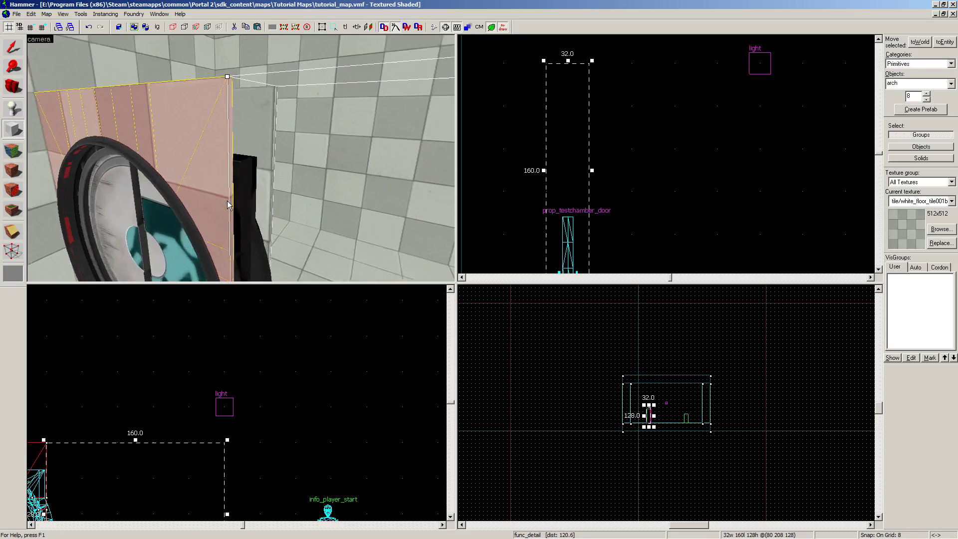
pyautogui.press('d')
pyautogui.press('a')
pyautogui.press('d')
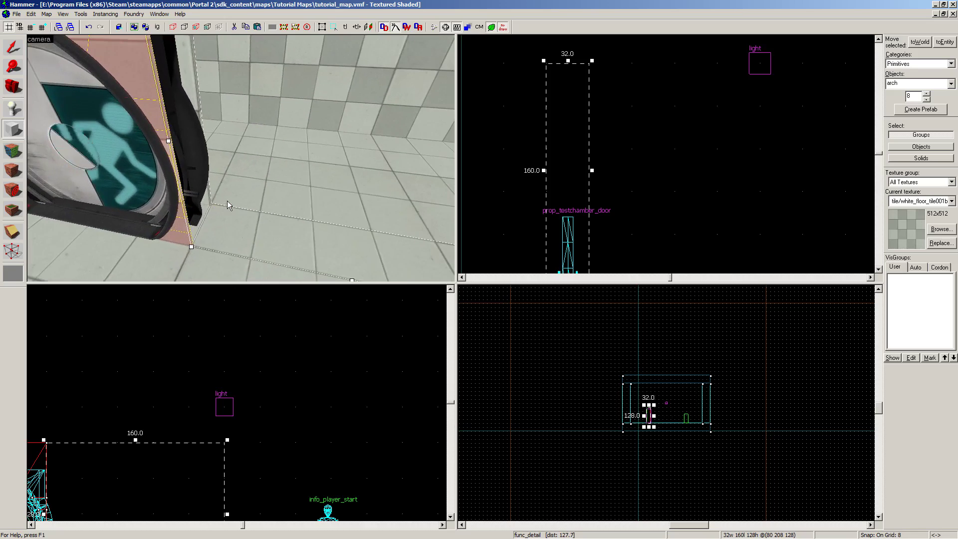
pyautogui.press('s')
pyautogui.press('w')
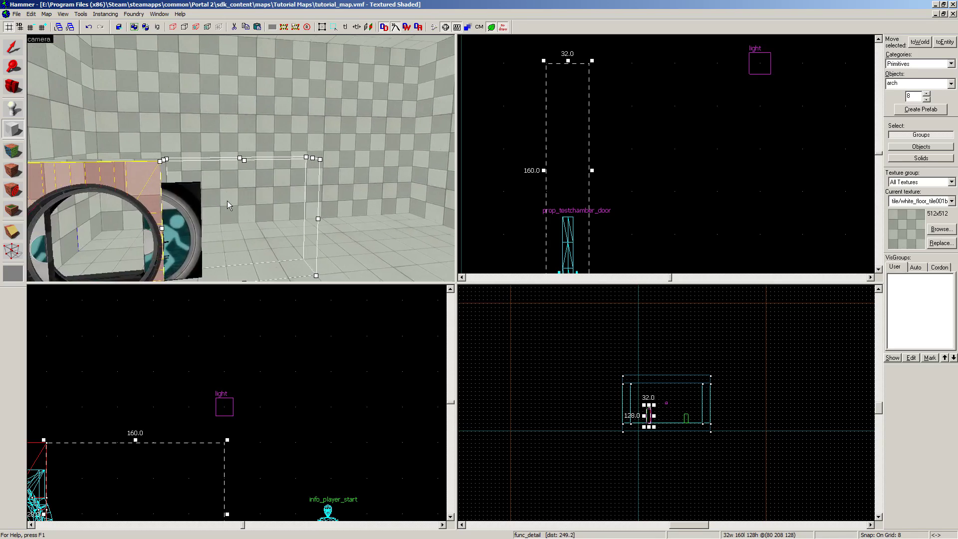
pyautogui.press('s')
# Shorten the wall outline to 128 units, try to create it as an arch, and dismiss the arch properties.
pyautogui.scroll(-4, 626, 173)
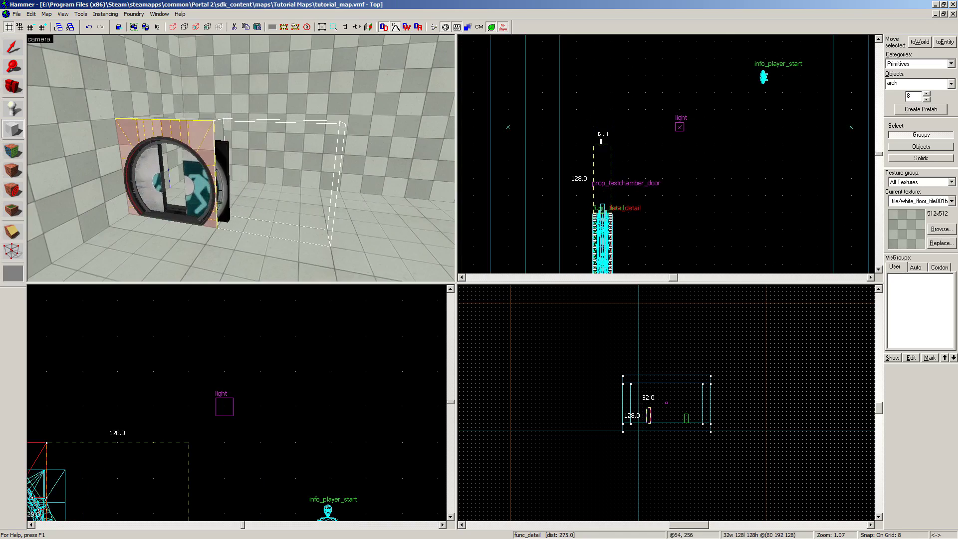
pyautogui.press('d')
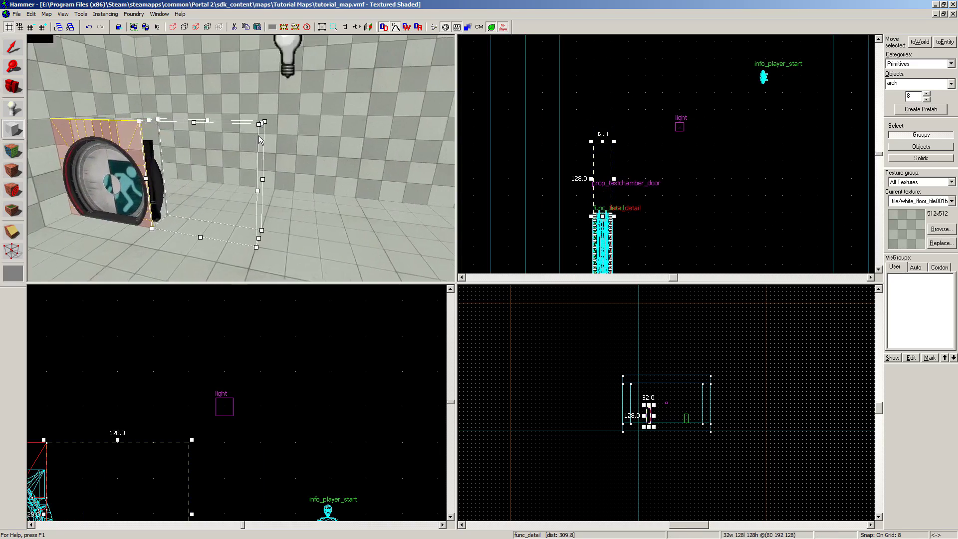
pyautogui.press('Return')
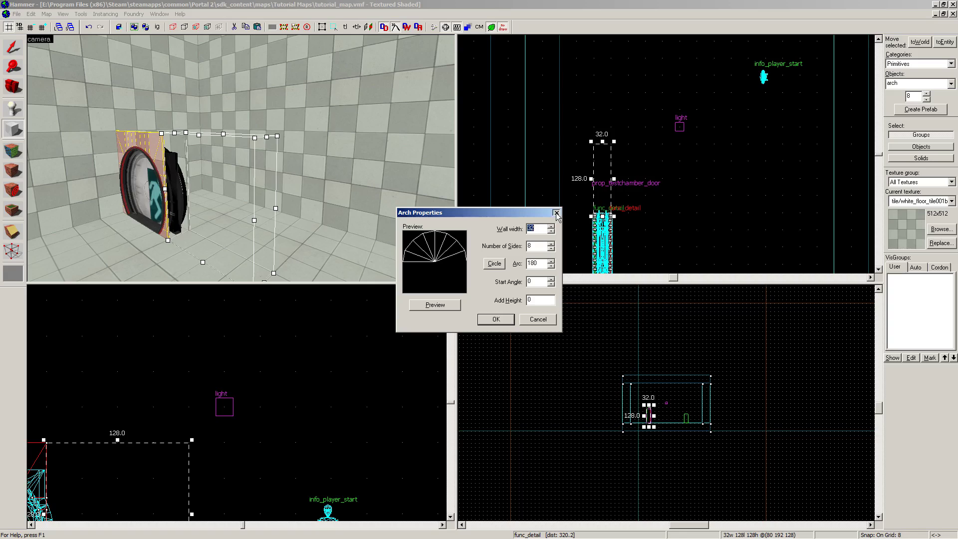
pyautogui.click(557, 213)
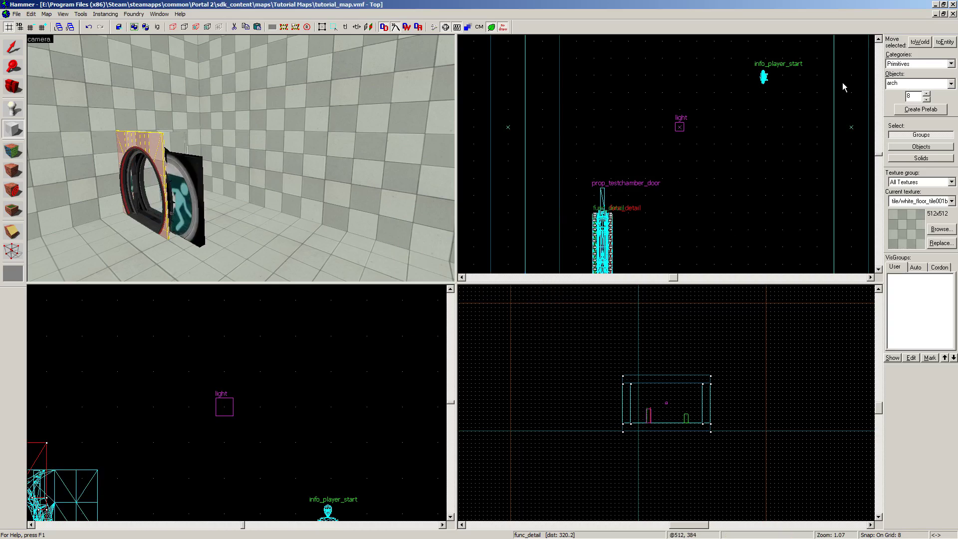
# Set the primitive to block and outline a wall 32 units wide, 192 long and 128 high, flush with the door frames' end.
pyautogui.click(951, 83)
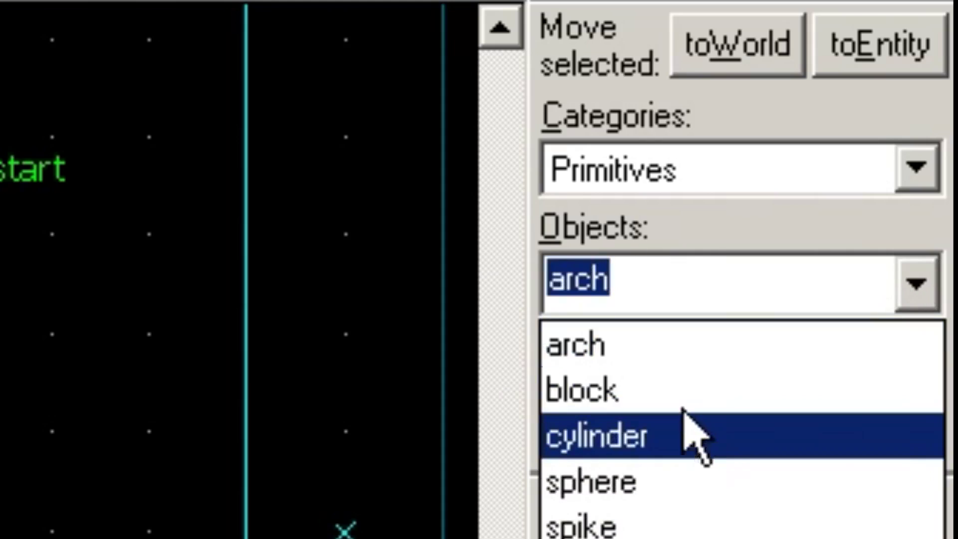
pyautogui.click(684, 400)
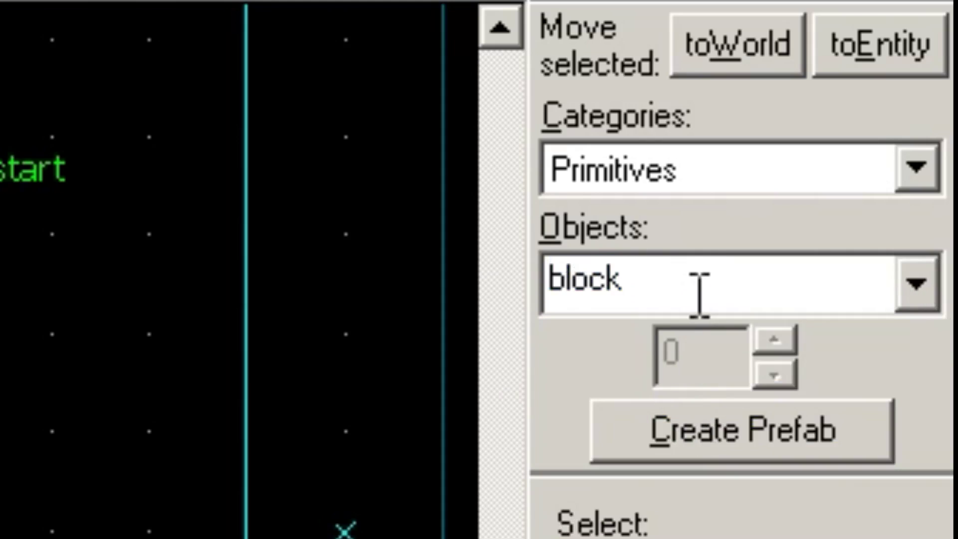
pyautogui.moveTo(610, 203); pyautogui.dragTo(589, 100)
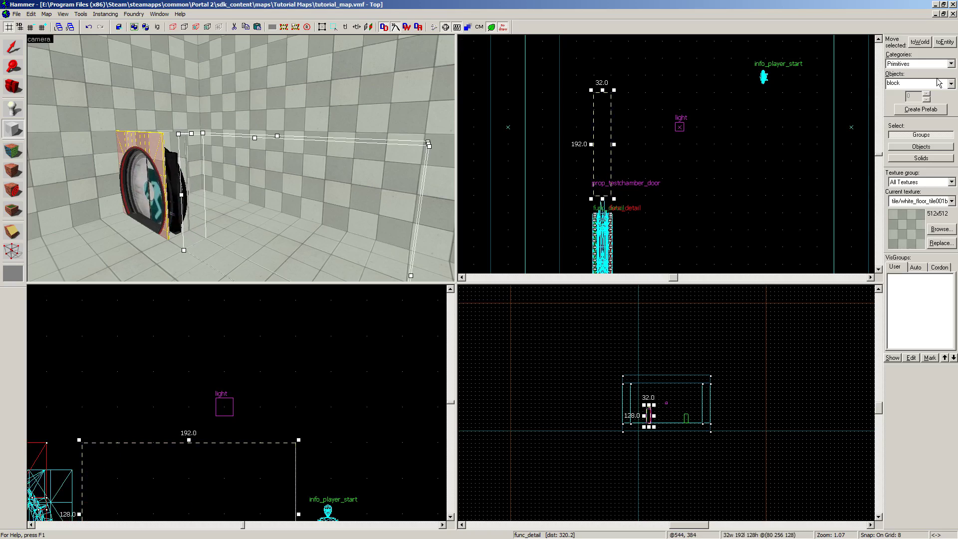
pyautogui.click(951, 84)
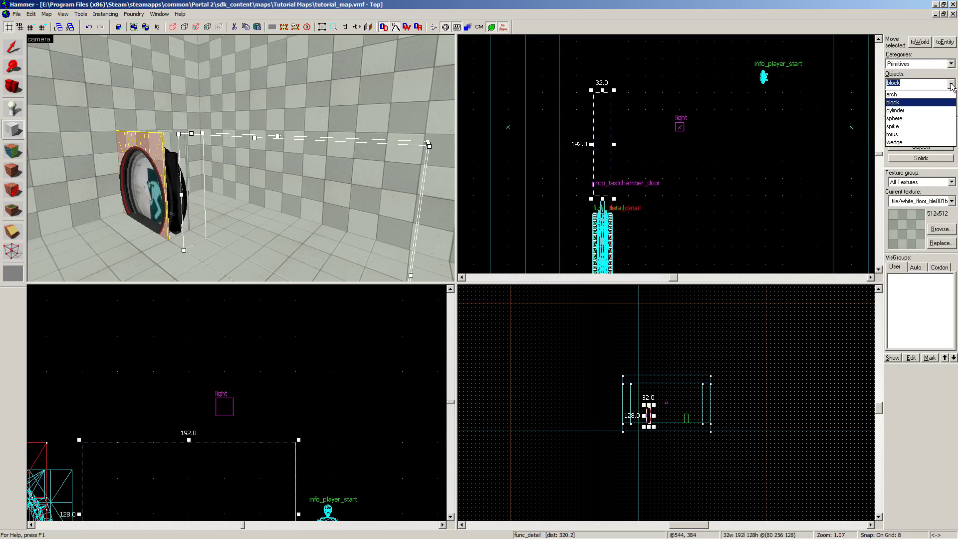
pyautogui.click(951, 84)
pyautogui.scroll(5, 599, 197)
pyautogui.moveTo(608, 187); pyautogui.dragTo(609, 231)
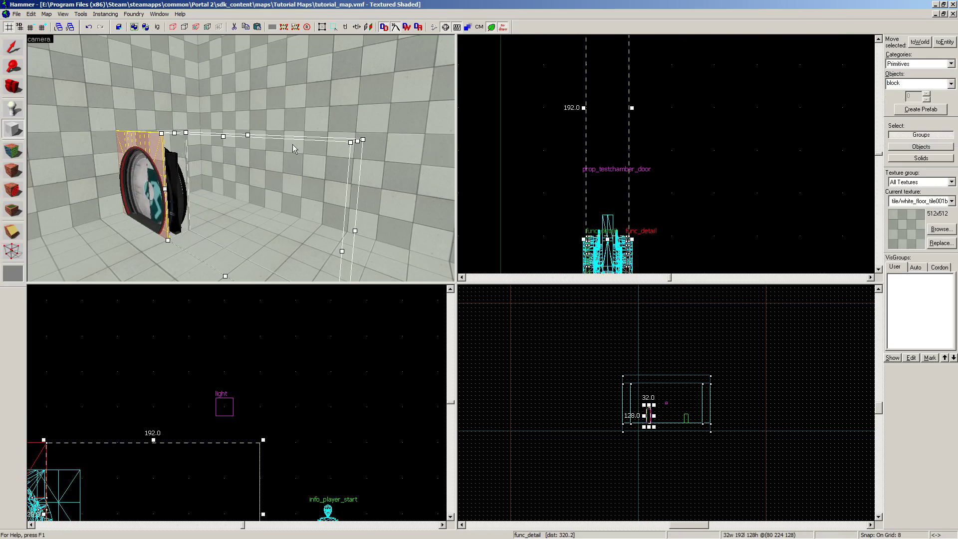
# Create the outlined wall block beside the door and view it from inside the chamber.
pyautogui.press('a')
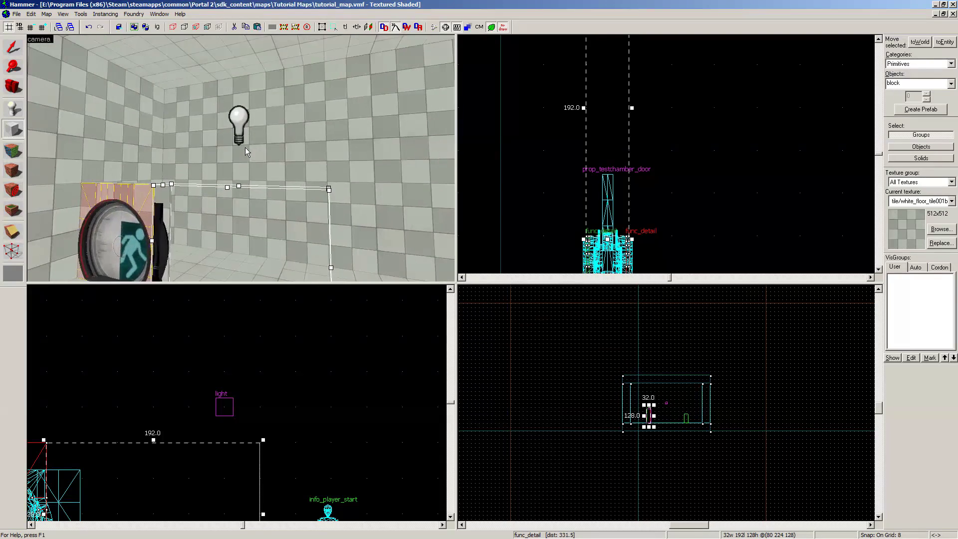
pyautogui.press('s')
pyautogui.press('d')
pyautogui.press('z')
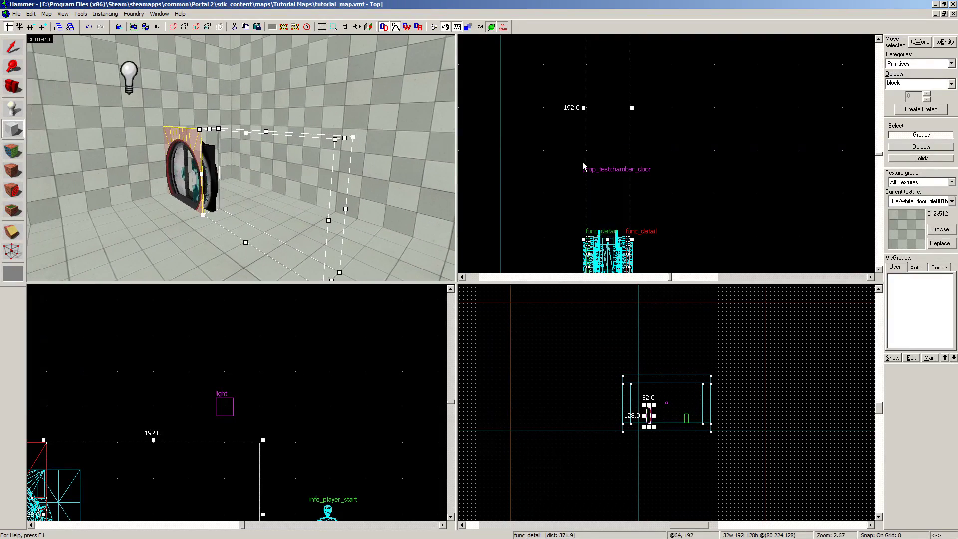
pyautogui.press('Return')
pyautogui.press('Up')
pyautogui.press('Down')
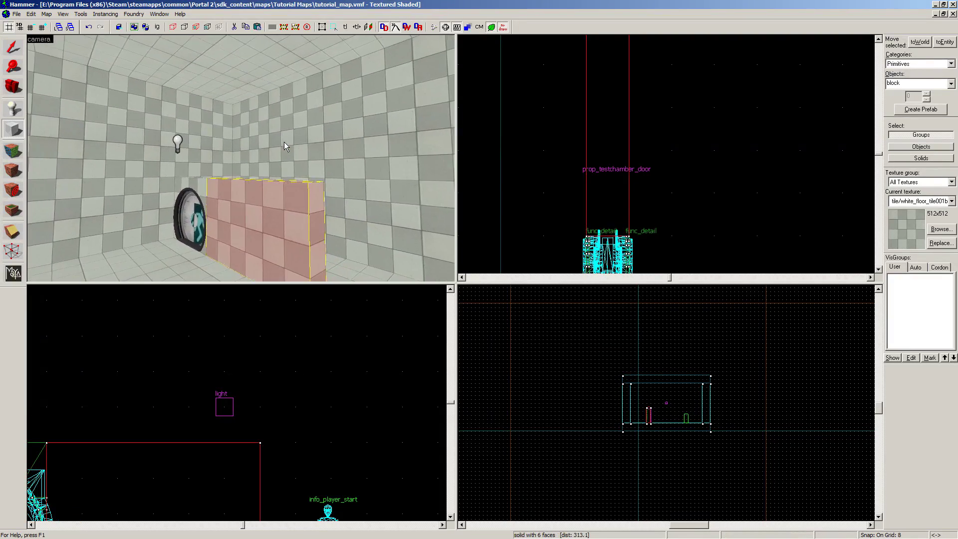
pyautogui.press('s')
# Select the chamber wall behind the door area, and select the new wall block to compare their placement.
pyautogui.click(20, 52)
pyautogui.click(342, 98)
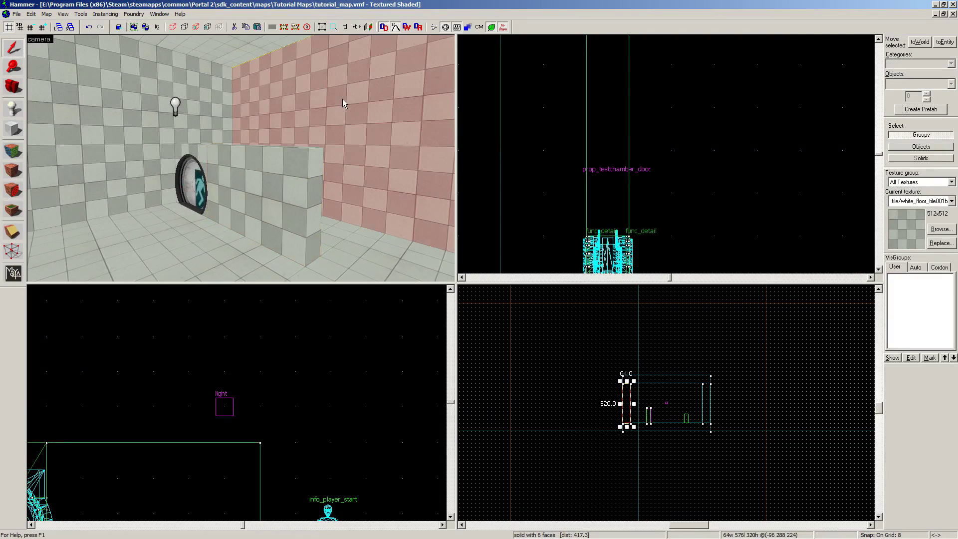
pyautogui.press('Left')
pyautogui.press('d')
pyautogui.press('w')
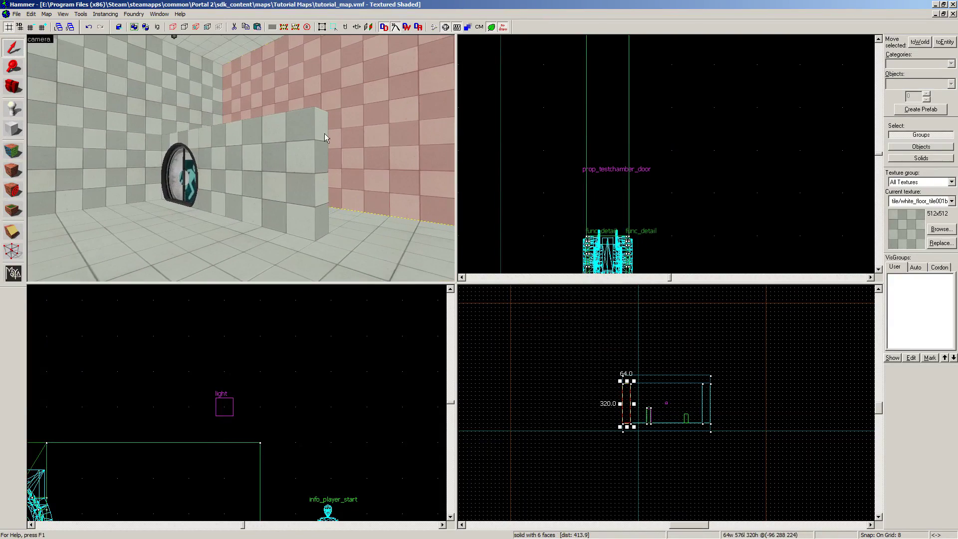
pyautogui.click(291, 187)
pyautogui.scroll(-3, 665, 116)
pyautogui.press('Left')
pyautogui.press('Up')
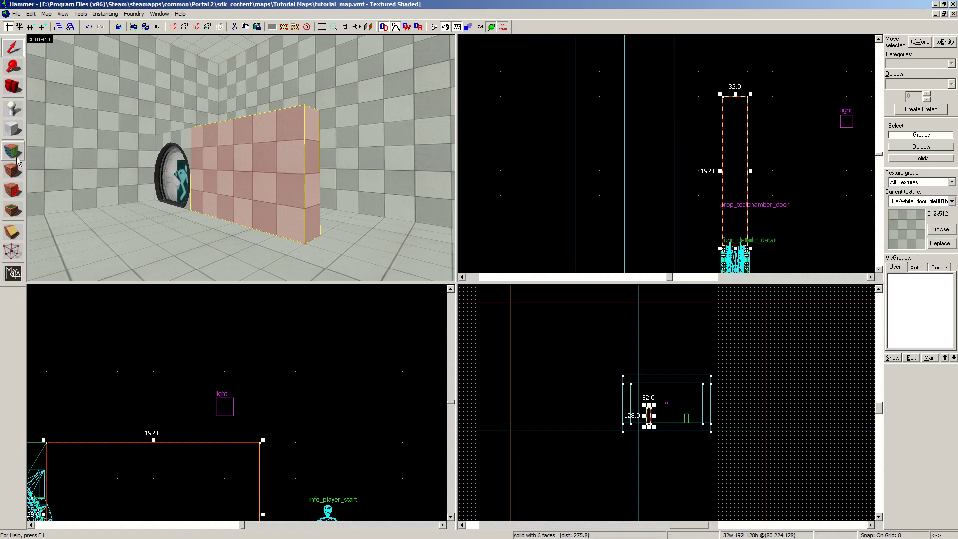
# Create a second wall block 128 by 32 units and 128 high, joining the new wall's free end to the chamber wall.
pyautogui.click(11, 133)
pyautogui.moveTo(719, 99); pyautogui.dragTo(628, 123)
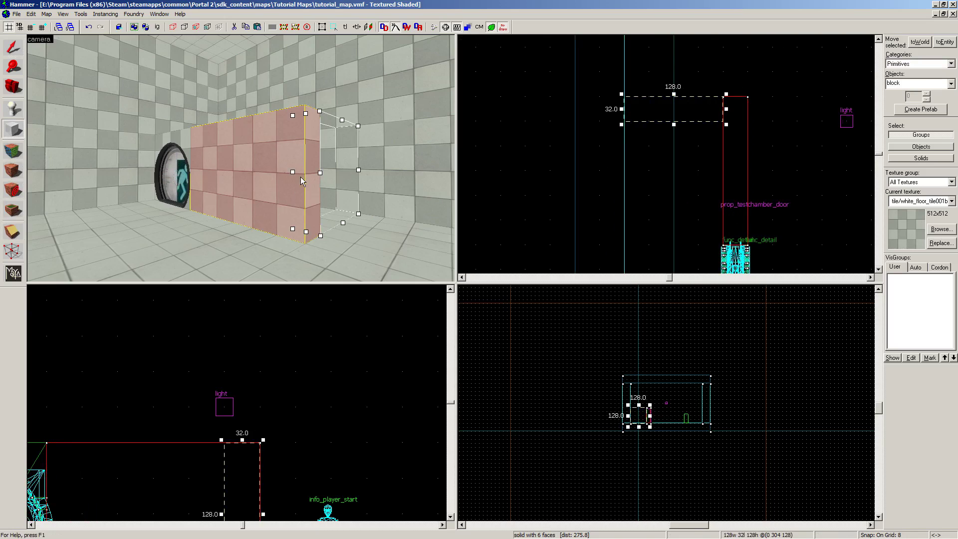
pyautogui.press('d')
pyautogui.press('w')
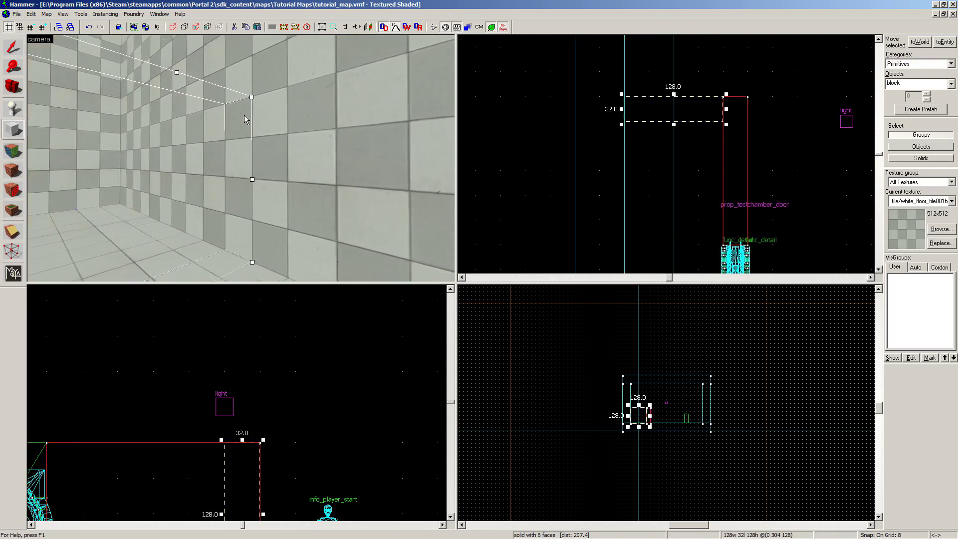
pyautogui.press('s')
pyautogui.press('a')
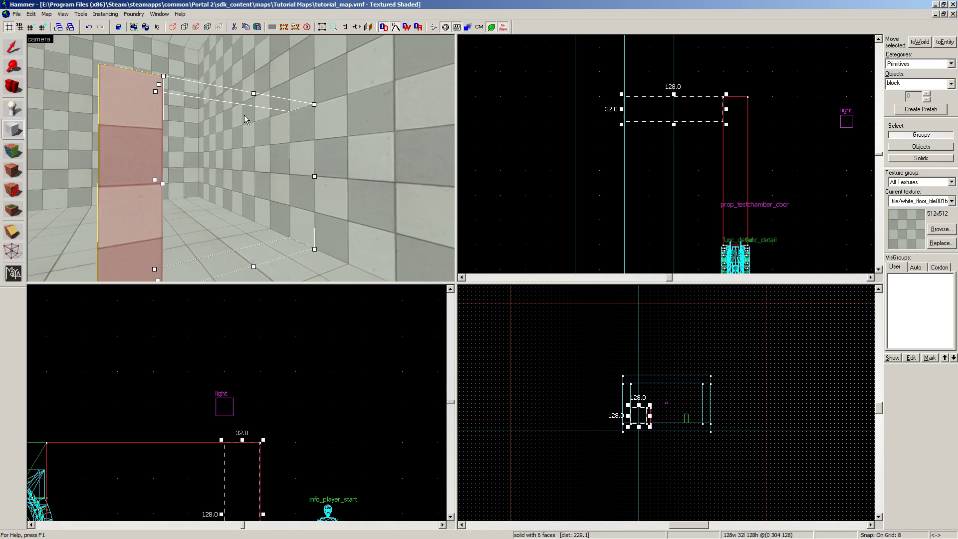
pyautogui.press('Return')
pyautogui.press('w')
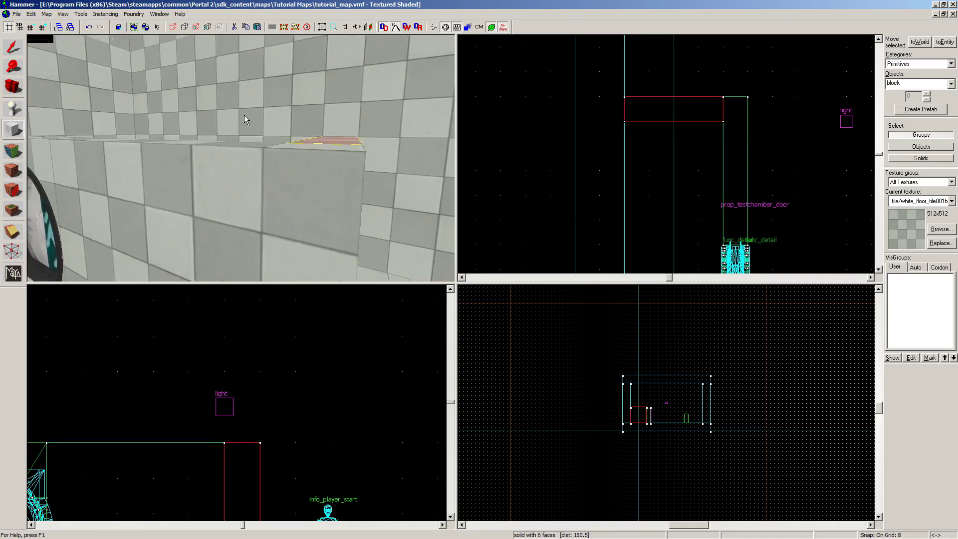
# Create a covering block 160 wide, 320 long and 32 high on top of the walls and door frames.
pyautogui.press('s')
pyautogui.press('w')
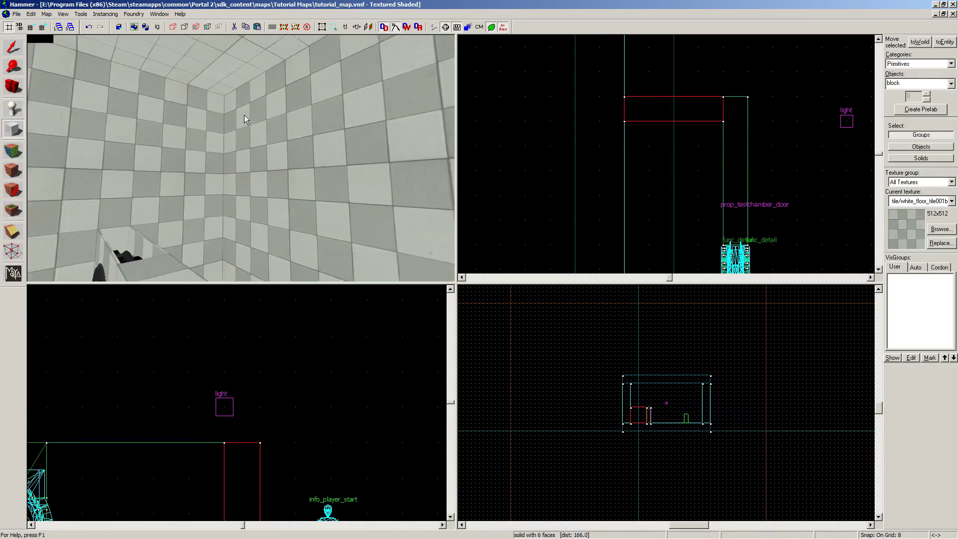
pyautogui.press('s')
pyautogui.press('z')
pyautogui.press('w')
pyautogui.scroll(-3, 636, 118)
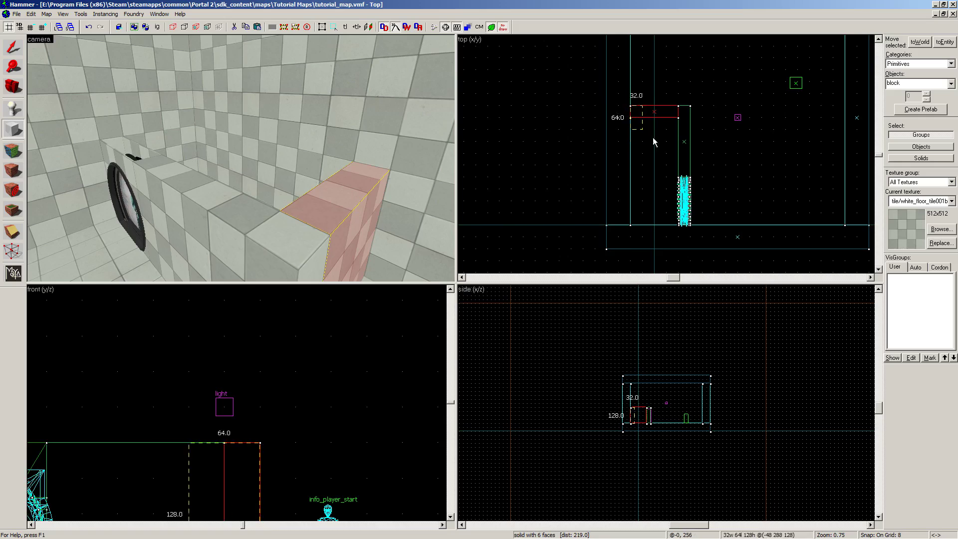
pyautogui.moveTo(699, 235); pyautogui.dragTo(692, 228)
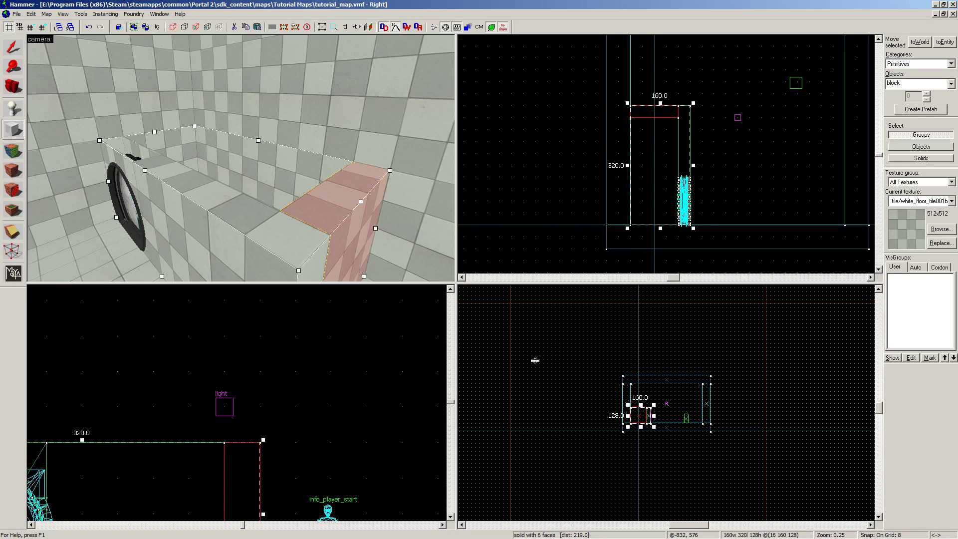
pyautogui.scroll(9, 609, 461)
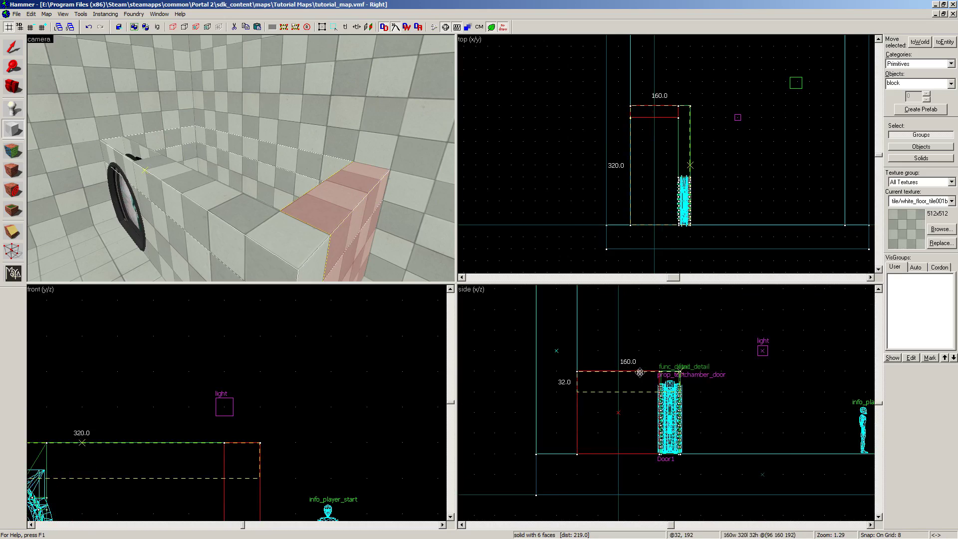
pyautogui.press('s')
pyautogui.press('Return')
# Inspect the enclosed space behind the door and its new cover from inside and from the chamber.
pyautogui.press('s')
pyautogui.press('w')
pyautogui.press('w')
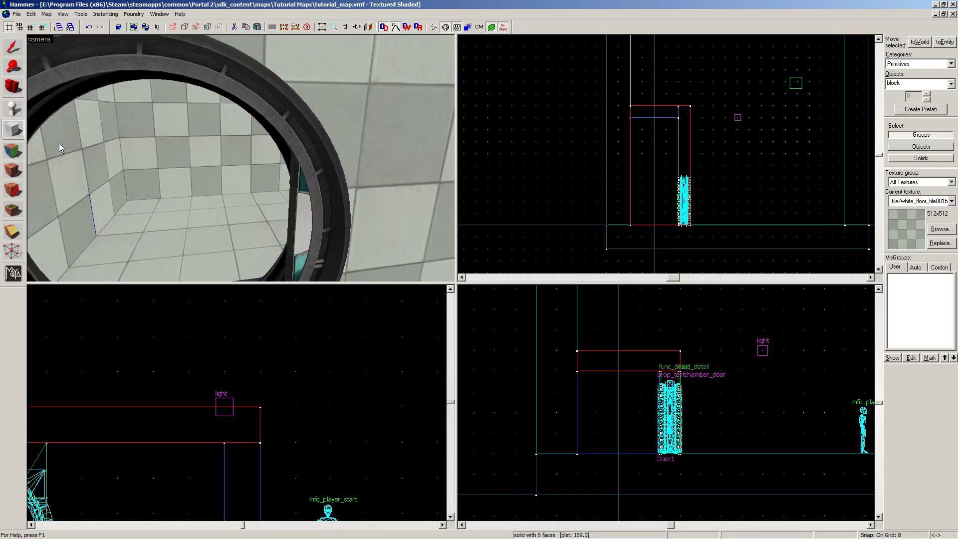
pyautogui.press('w')
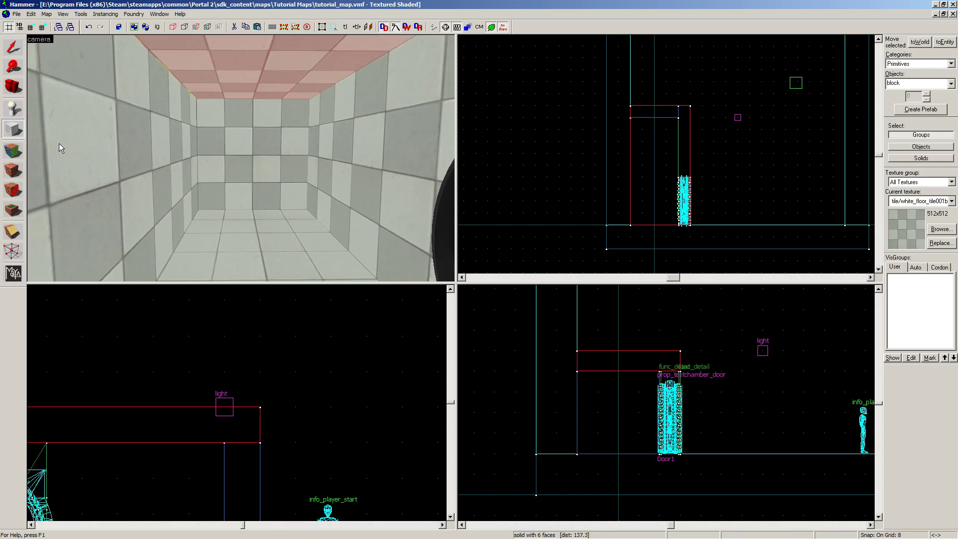
pyautogui.press('Right')
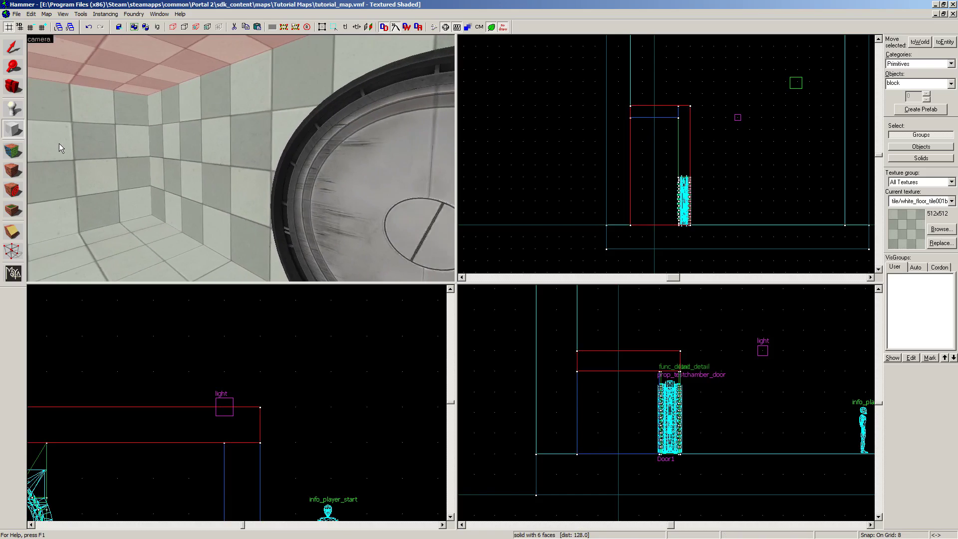
pyautogui.press('Right')
pyautogui.press('s')
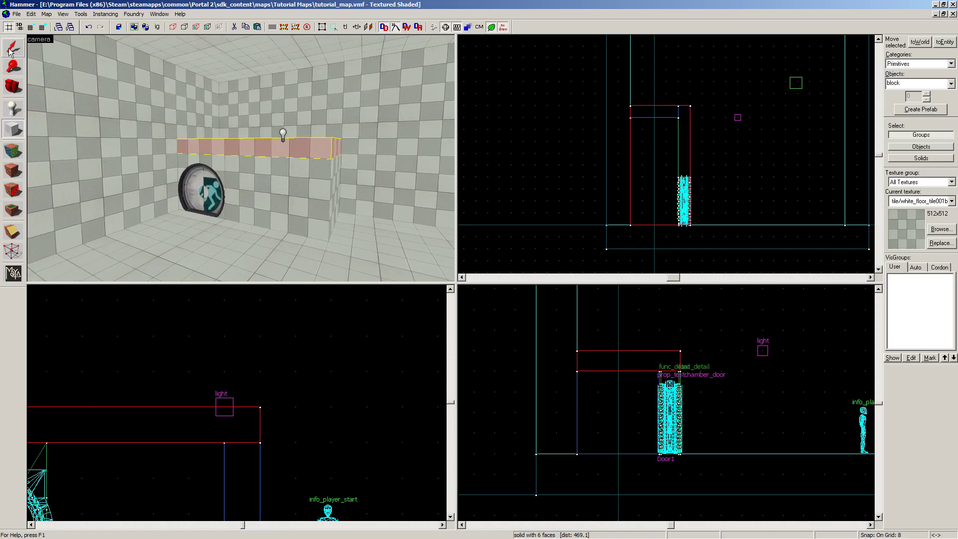
# Select the chamber ceiling block and save the map.
pyautogui.click(185, 50)
pyautogui.press('Up')
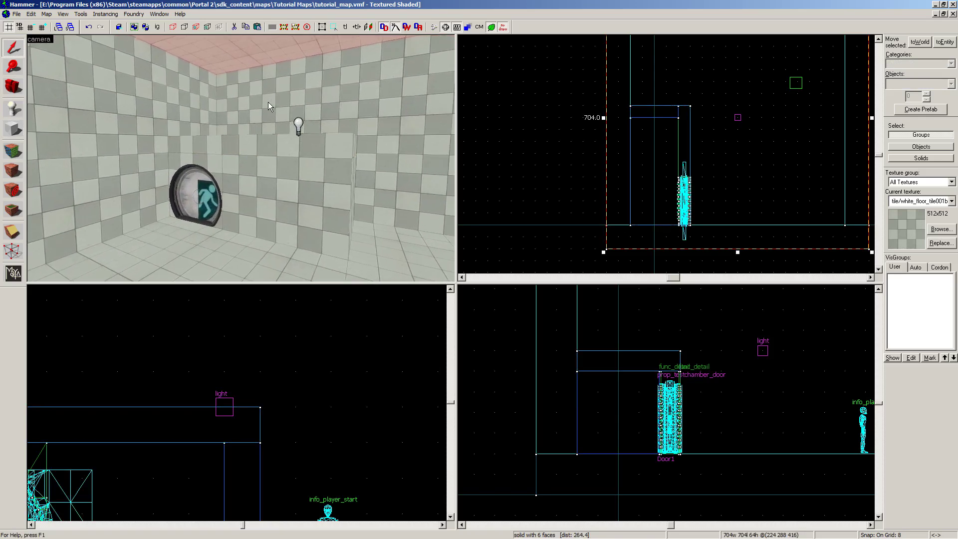
pyautogui.press('Right')
pyautogui.press('Left')
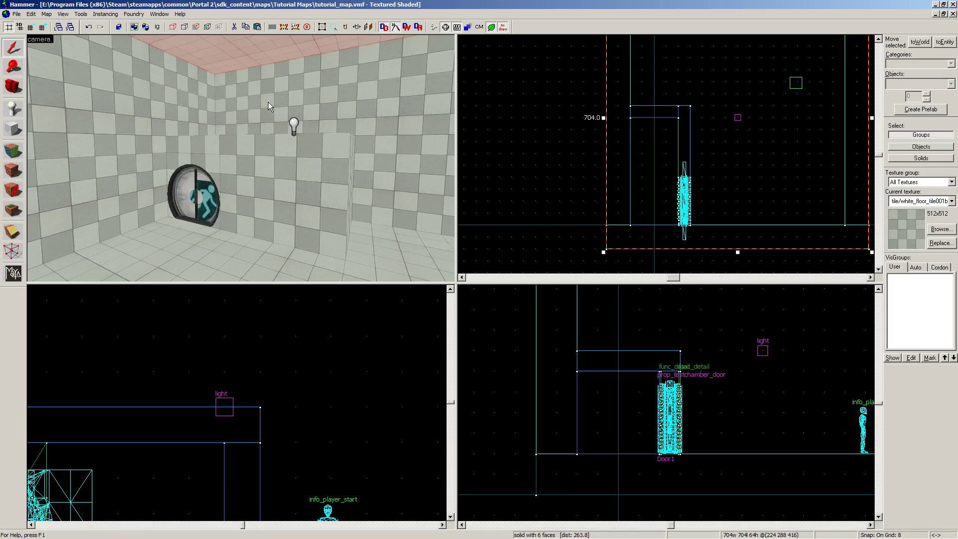
pyautogui.click(16, 14)
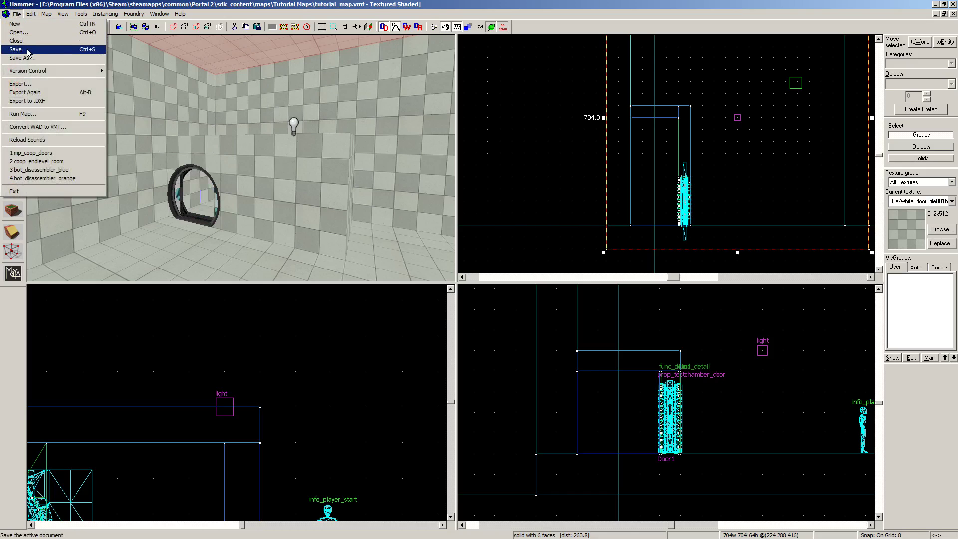
pyautogui.click(28, 50)
# Find the prop_floor_button entity by filtering for "button" and place one on the chamber floor near the door.
pyautogui.press('w')
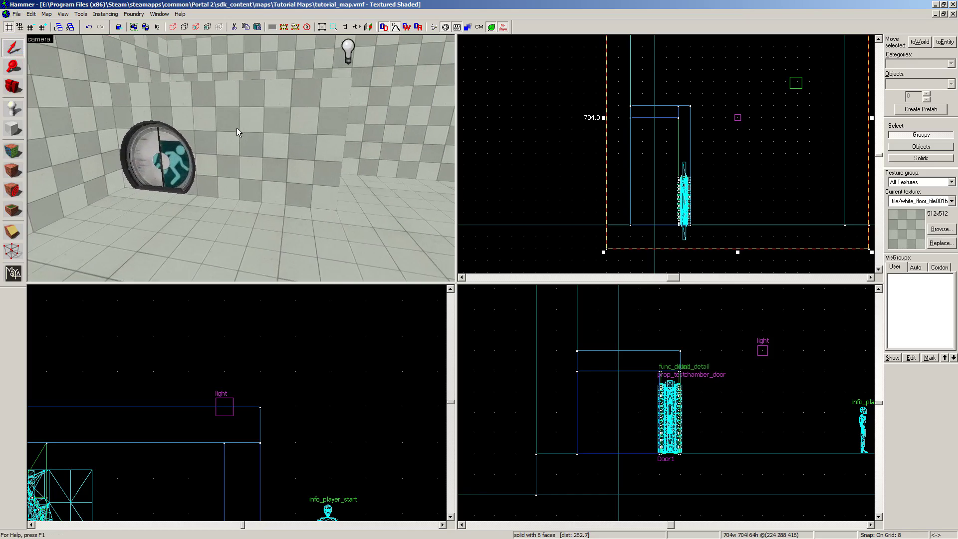
pyautogui.press('w')
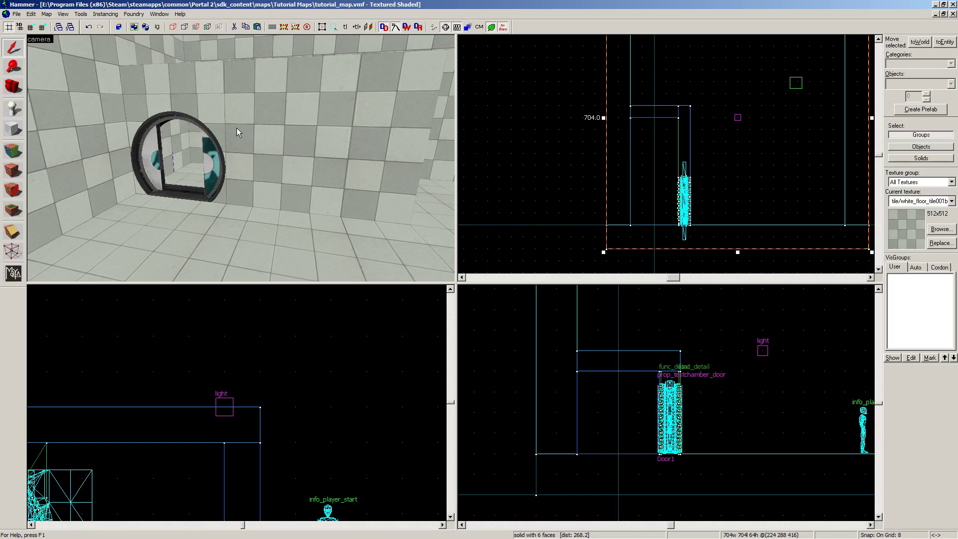
pyautogui.click(16, 114)
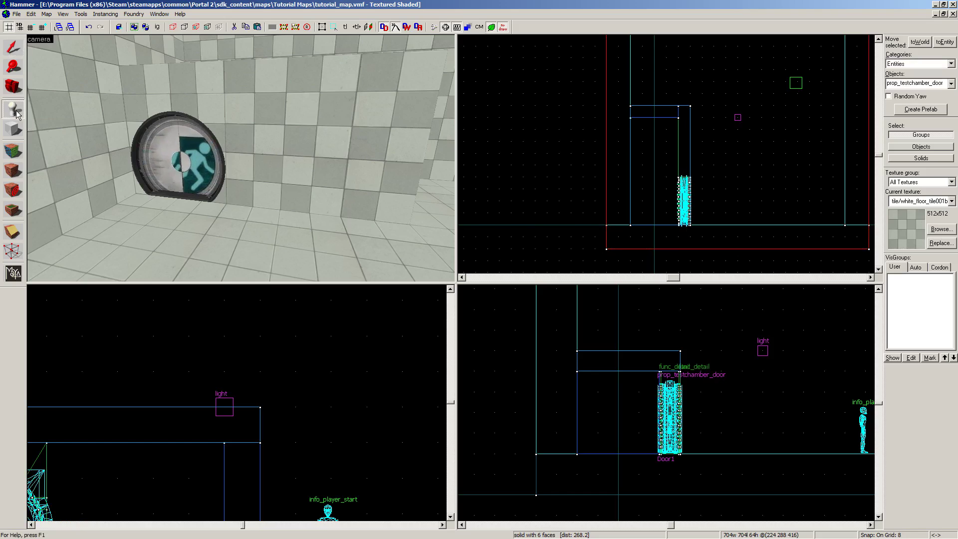
pyautogui.click(913, 83)
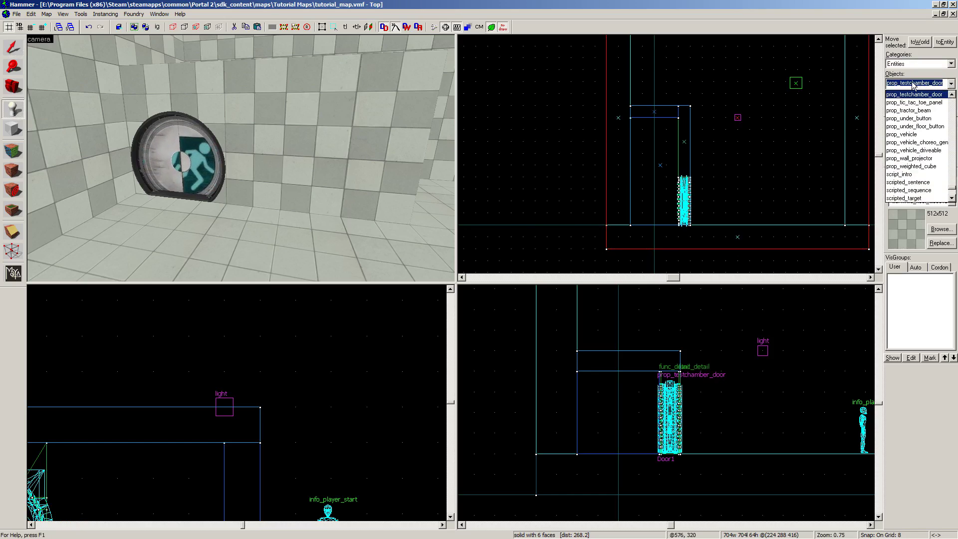
pyautogui.write('button')
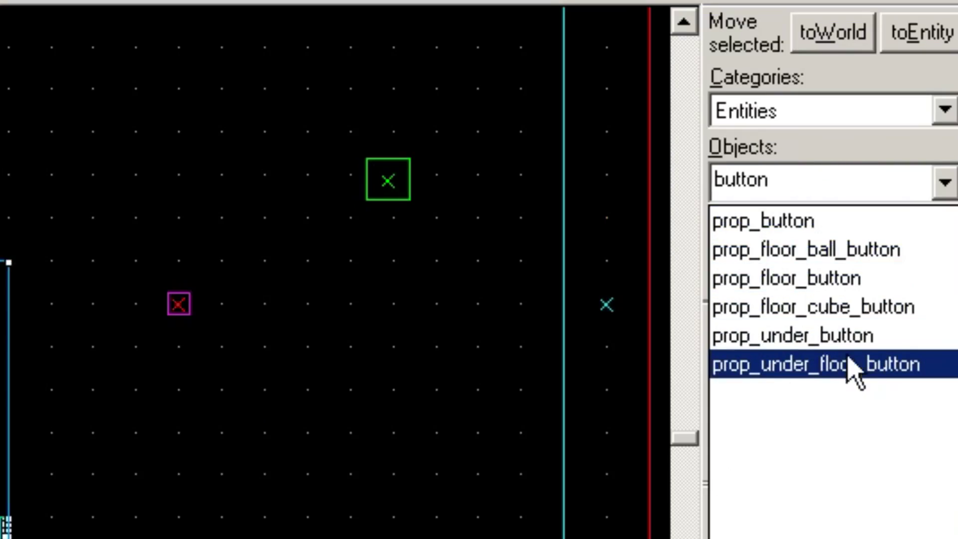
pyautogui.click(847, 288)
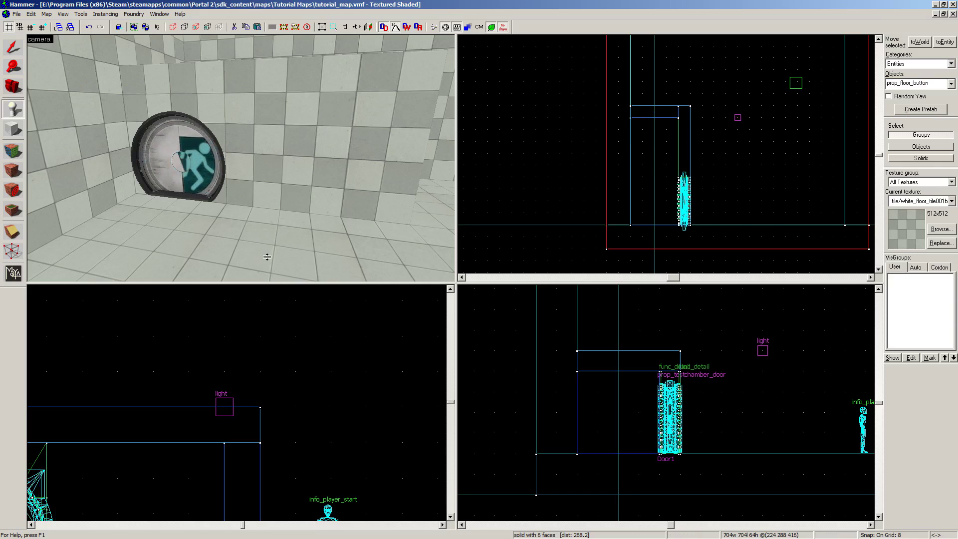
pyautogui.click(270, 257)
pyautogui.hotkey('shift', 's')
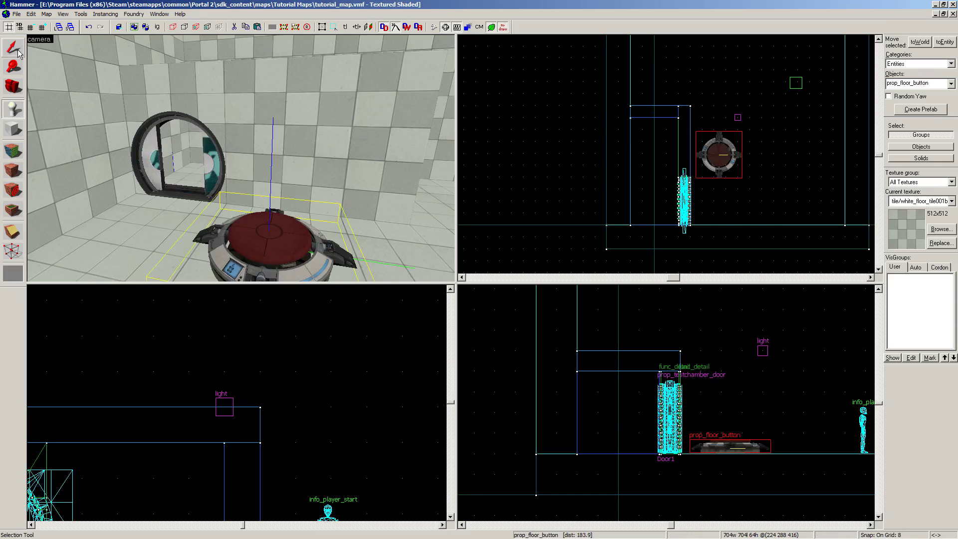
# Move the floor button away from the door to about 192, 256, in front of the wall block.
pyautogui.scroll(-5, 283, 166)
pyautogui.press('a')
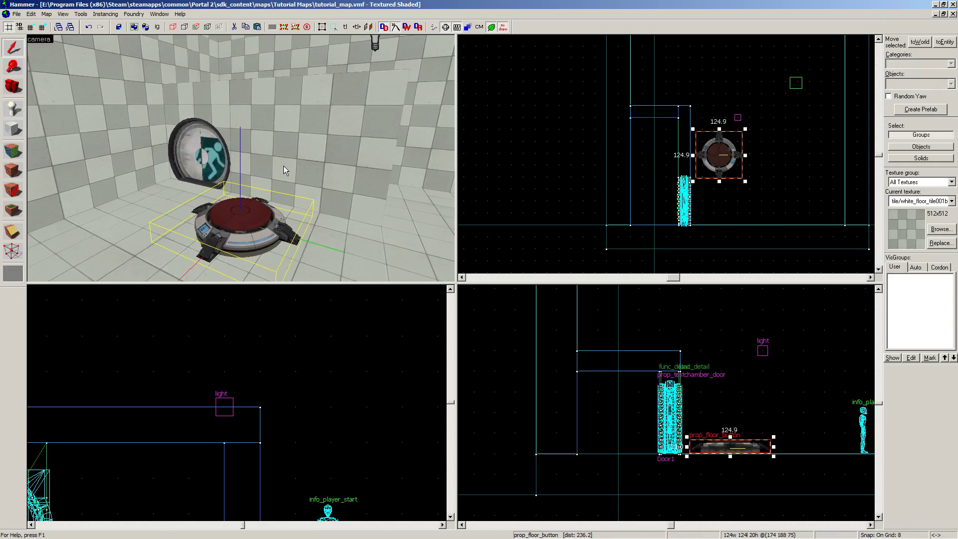
pyautogui.press('w')
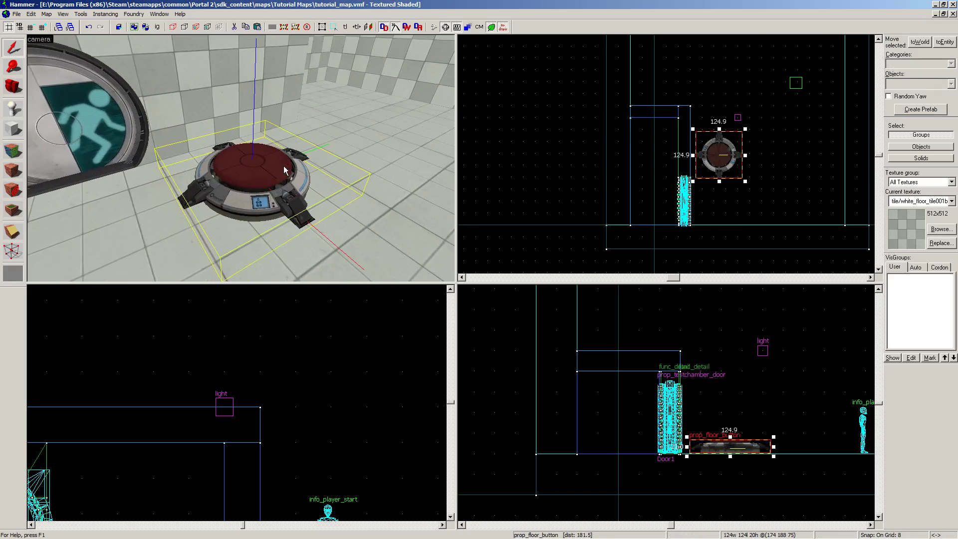
pyautogui.scroll(5, 636, 188)
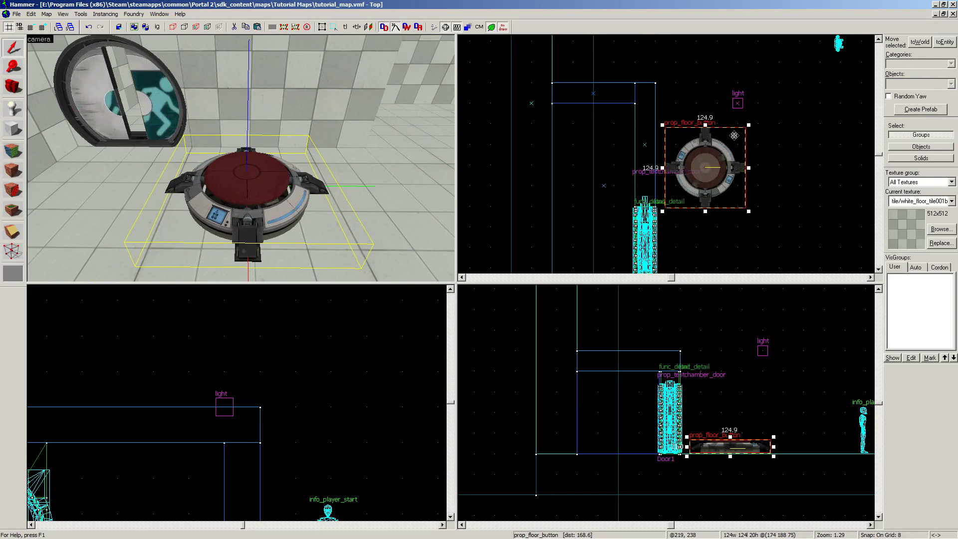
pyautogui.moveTo(698, 164); pyautogui.dragTo(712, 85)
pyautogui.click(297, 114)
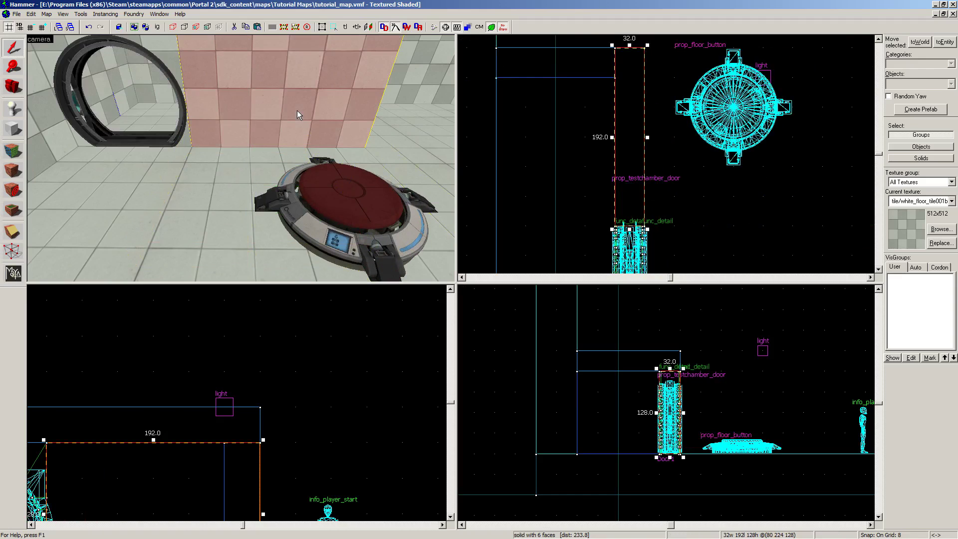
pyautogui.press('s')
pyautogui.press('w')
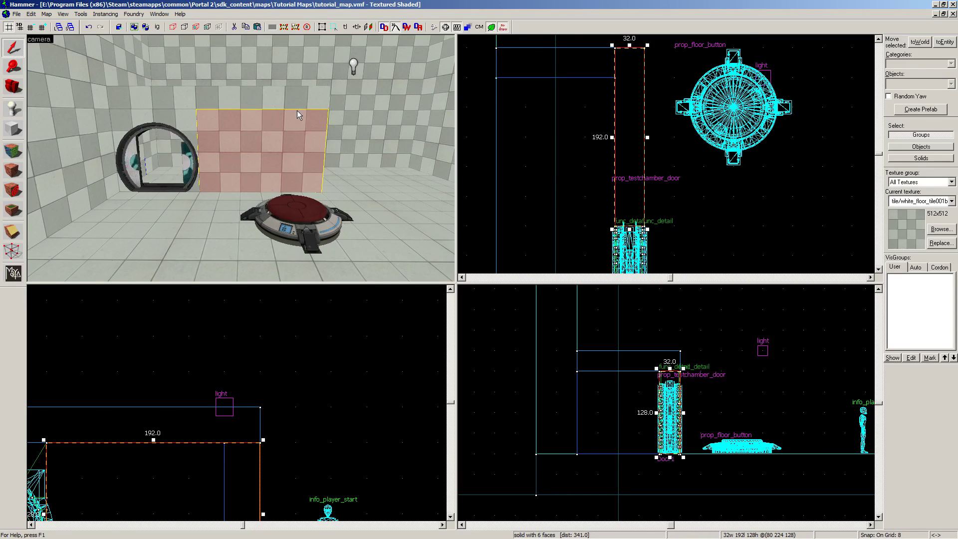
# Name the floor button Button1, apply the change and close its properties.
pyautogui.click(300, 216)
pyautogui.hotkey('alt', 'Return')
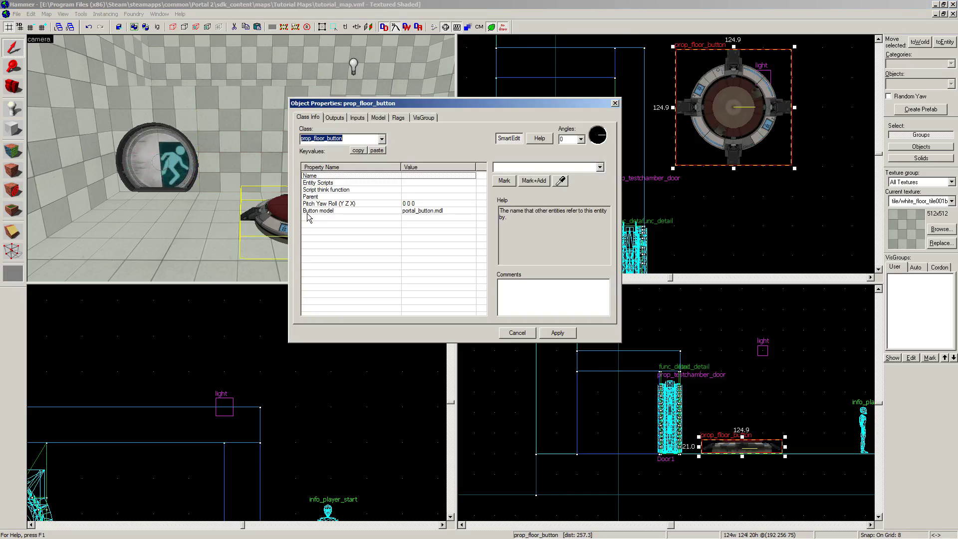
pyautogui.write('But')
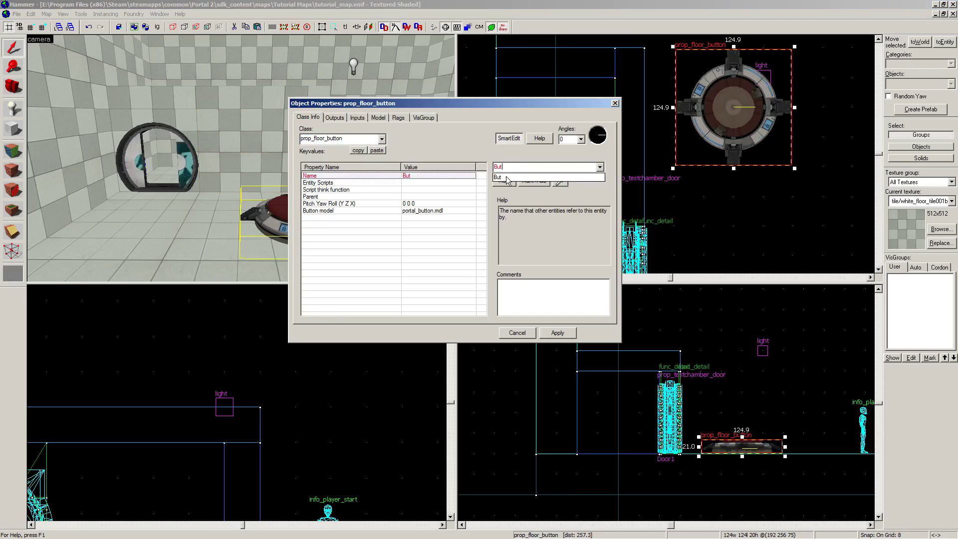
pyautogui.write('onon1')
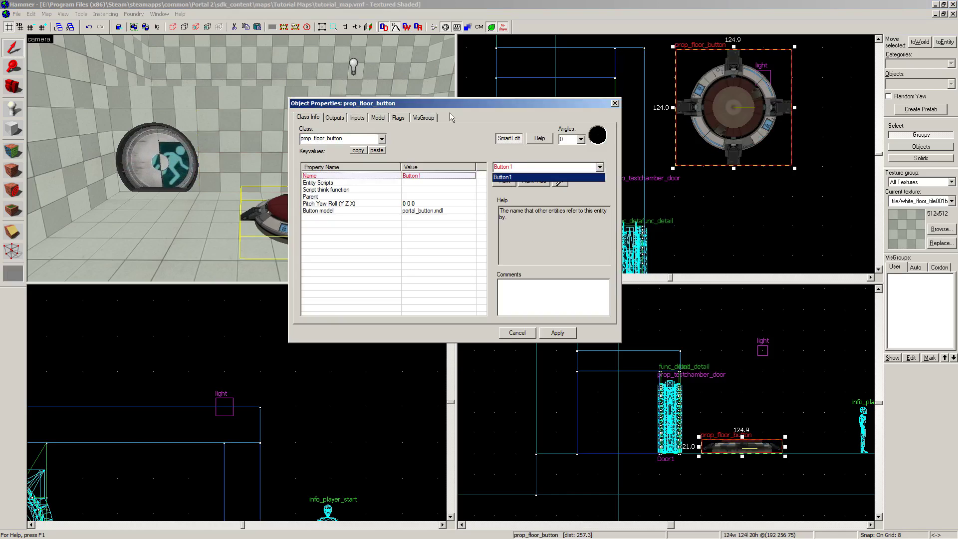
pyautogui.click(545, 163)
pyautogui.click(559, 335)
pyautogui.press('d')
pyautogui.press('d')
pyautogui.press('a')
pyautogui.press('d')
pyautogui.click(615, 103)
# Open the outputs of Button1 and reposition its properties dialog so the button model can be seen beside it.
pyautogui.press('z')
pyautogui.press('w')
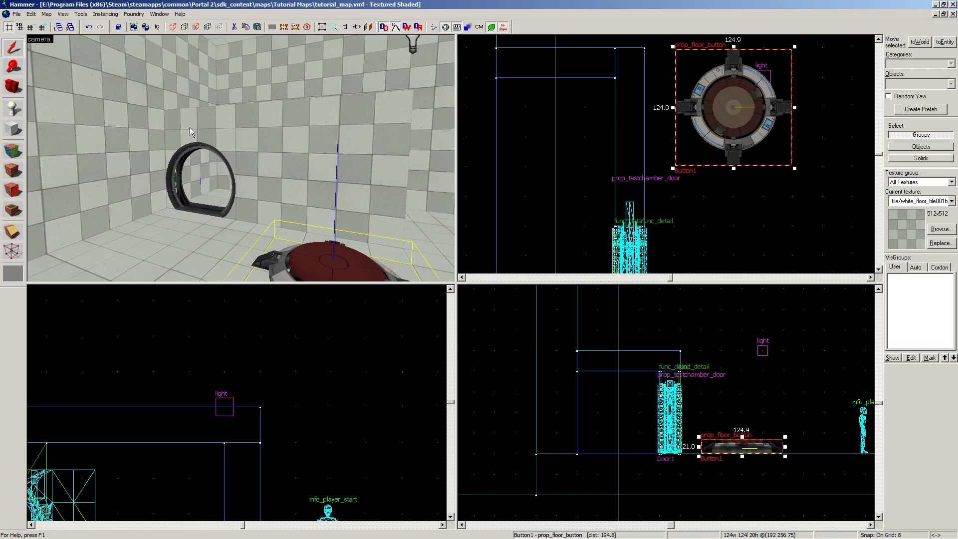
pyautogui.press('w')
pyautogui.press('a')
pyautogui.press('z')
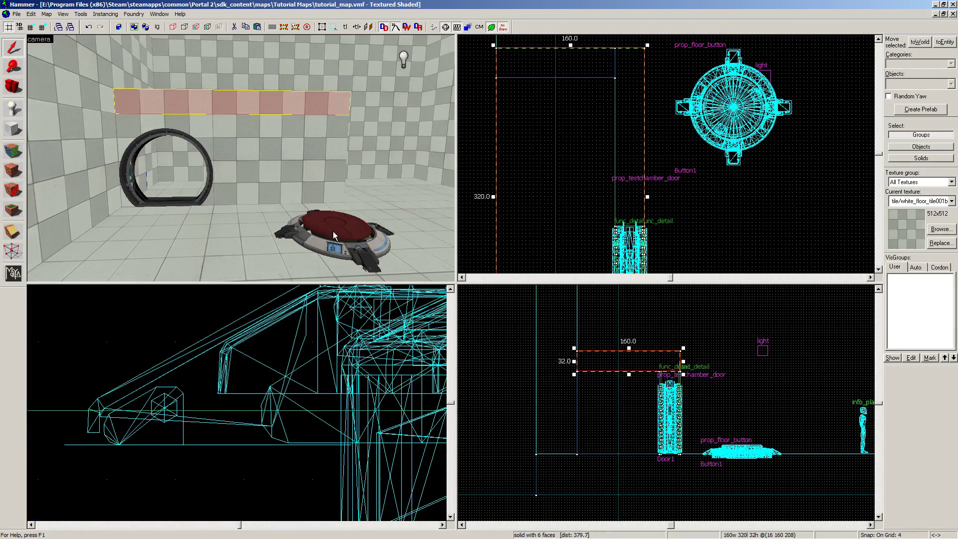
pyautogui.click(333, 232)
pyautogui.hotkey('alt', 'Return')
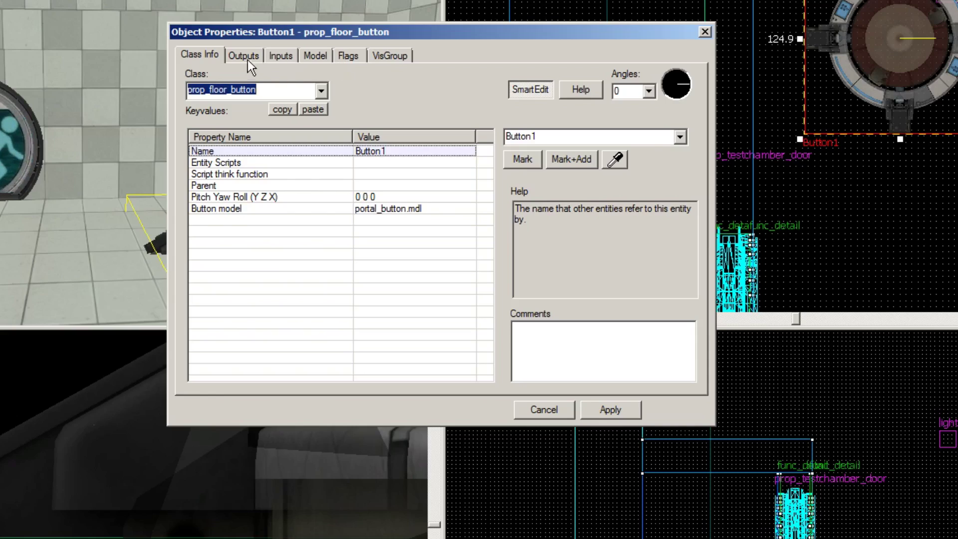
pyautogui.click(249, 56)
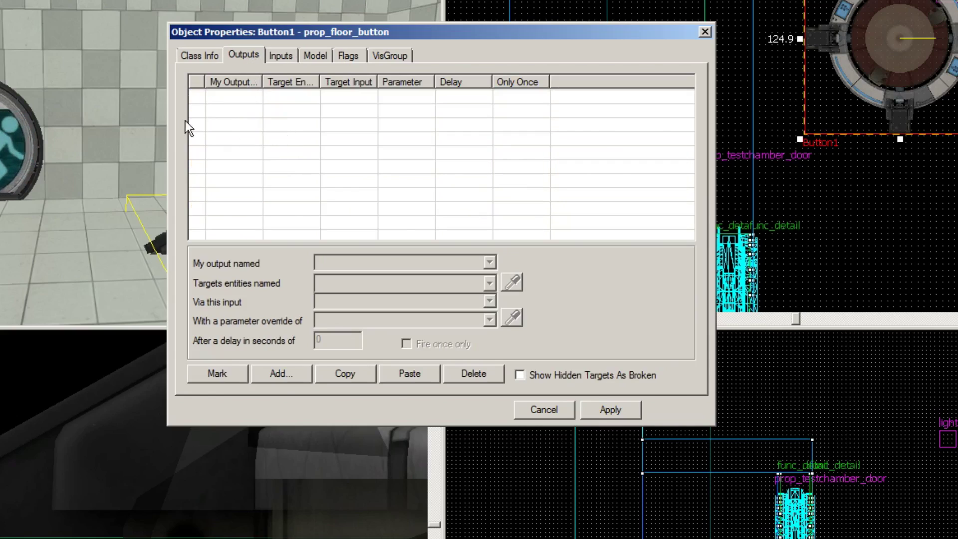
pyautogui.moveTo(225, 34); pyautogui.dragTo(485, 58)
pyautogui.click(233, 257)
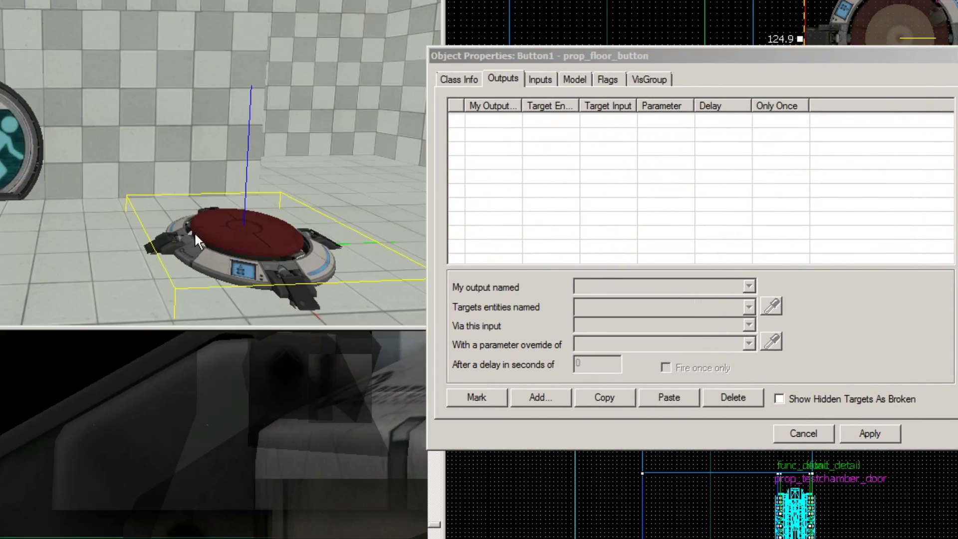
pyautogui.moveTo(537, 55); pyautogui.dragTo(438, 26)
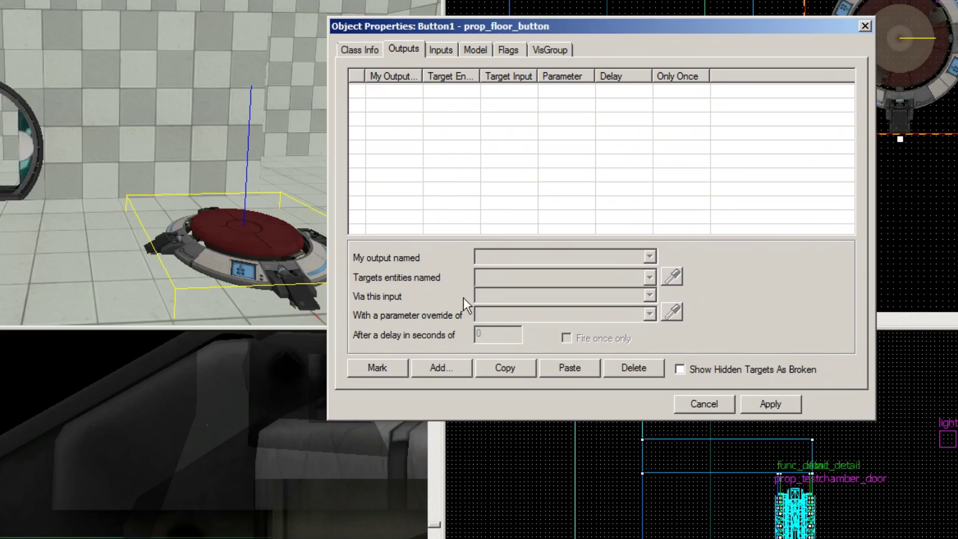
# Add a blank output entry to Button1 and widen the collapsed columns of the output list.
pyautogui.click(439, 369)
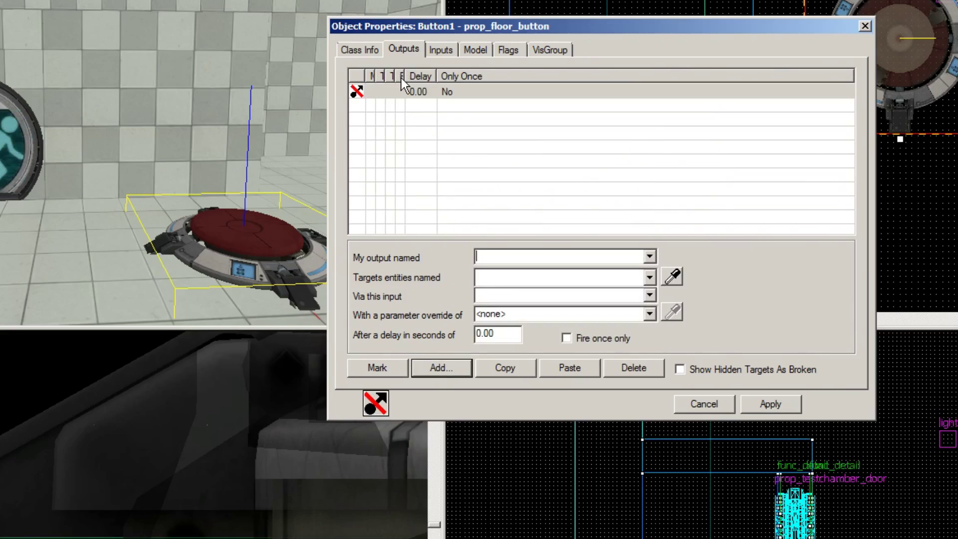
pyautogui.moveTo(404, 73); pyautogui.dragTo(458, 77)
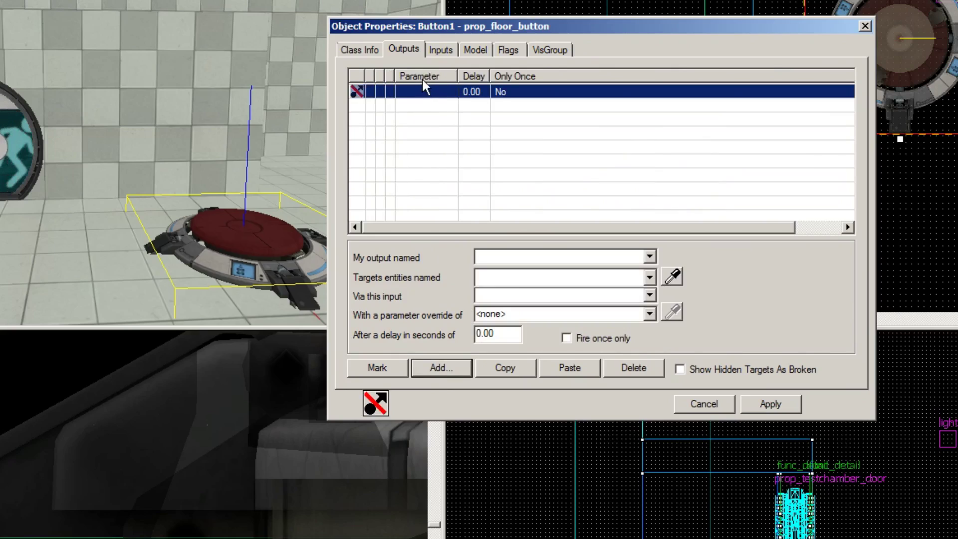
pyautogui.moveTo(374, 75); pyautogui.dragTo(474, 93)
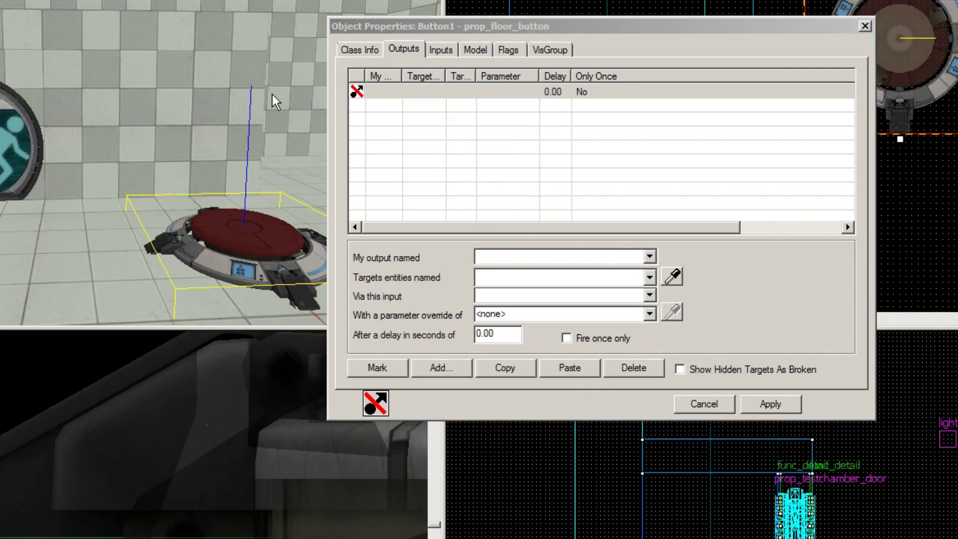
# Set the new output entry of Button1 to fire on OnPressed and target Door1.
pyautogui.click(394, 90)
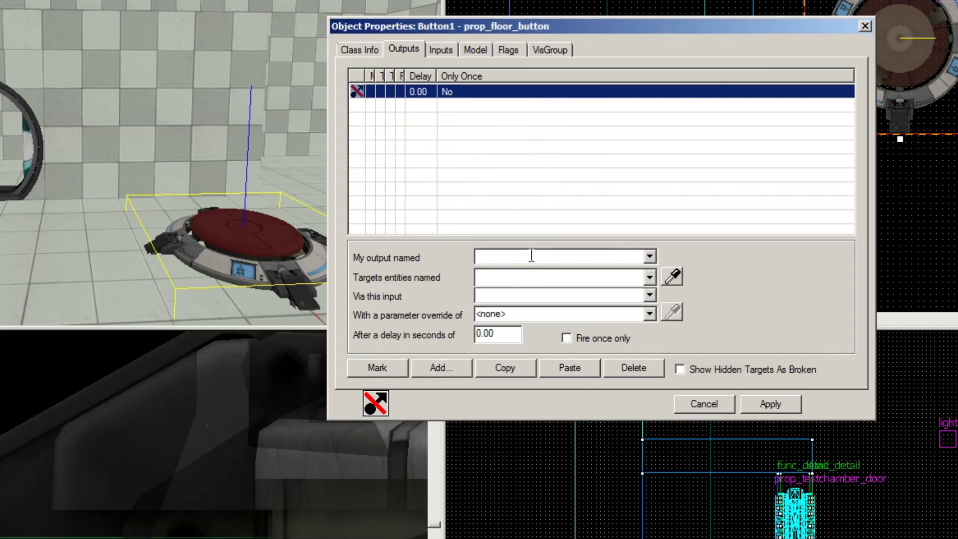
pyautogui.click(502, 256)
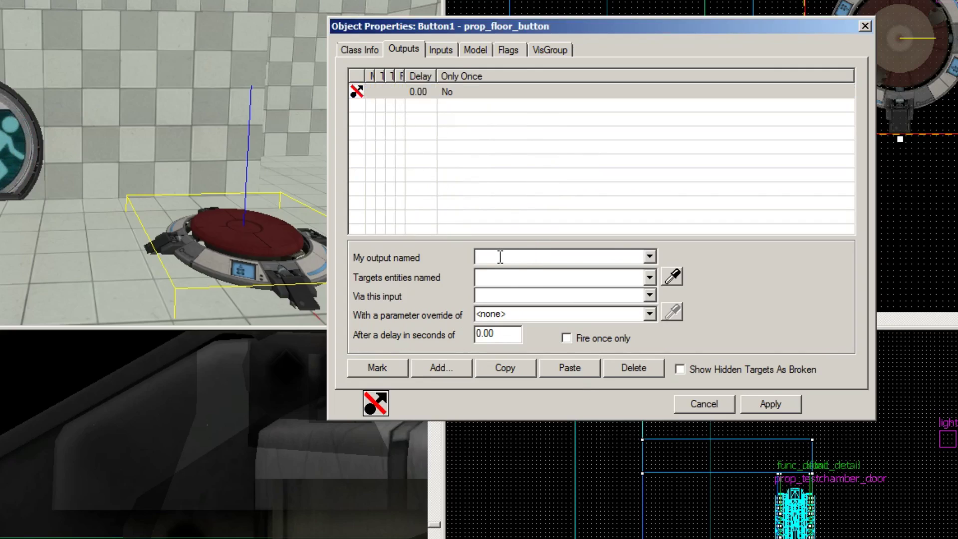
pyautogui.click(651, 257)
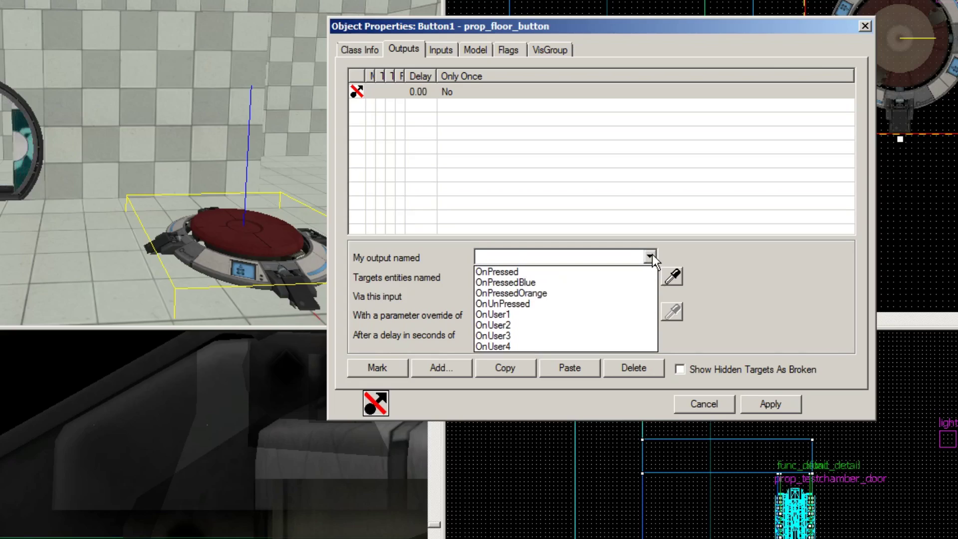
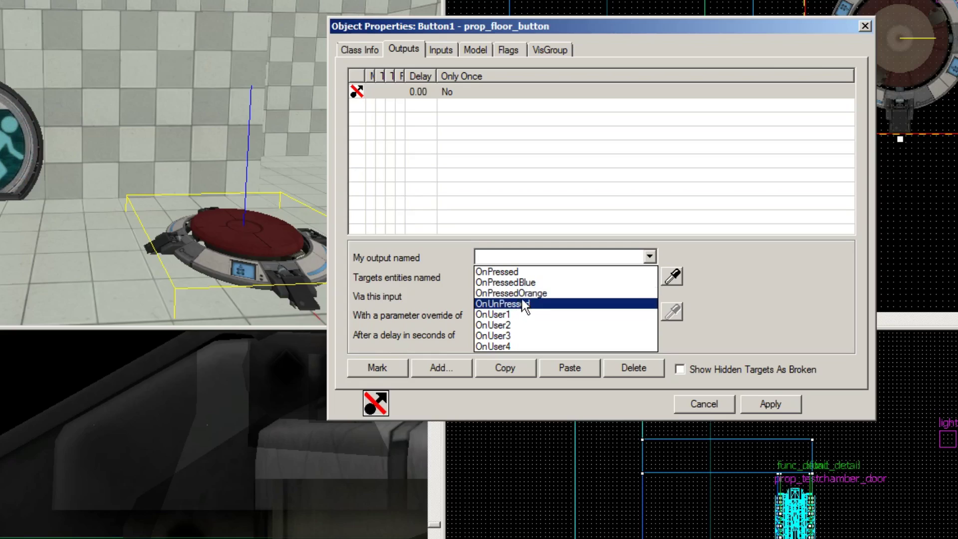
pyautogui.click(524, 271)
pyautogui.click(576, 276)
pyautogui.click(650, 277)
pyautogui.click(648, 278)
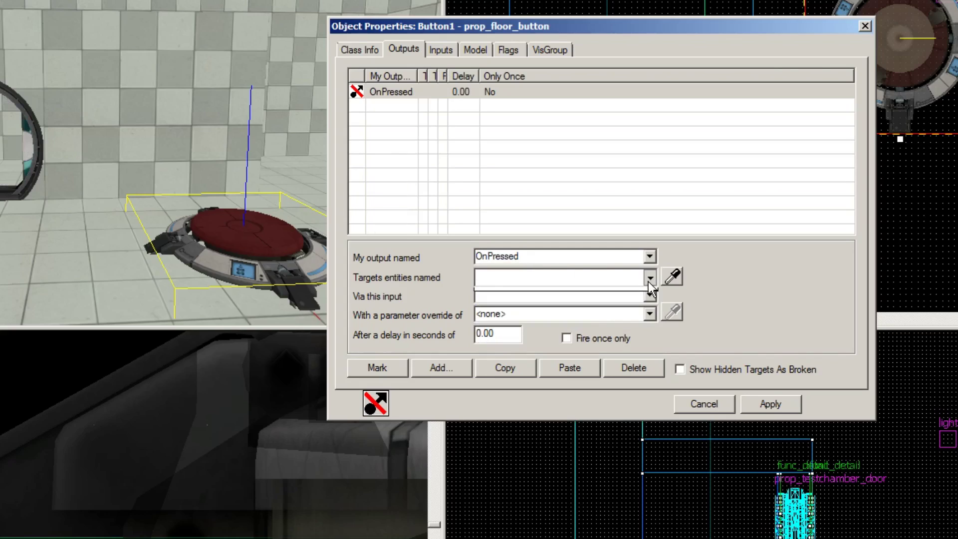
pyautogui.click(649, 278)
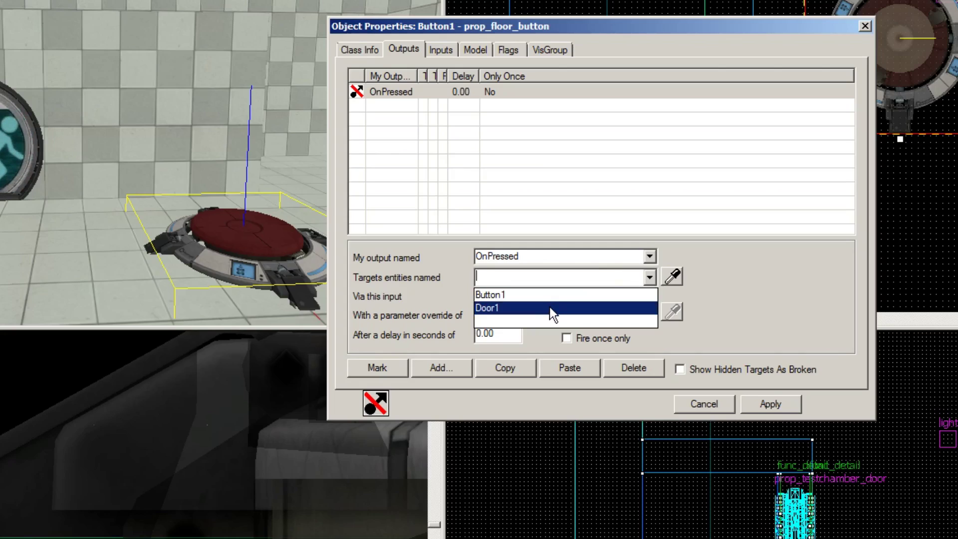
pyautogui.click(502, 310)
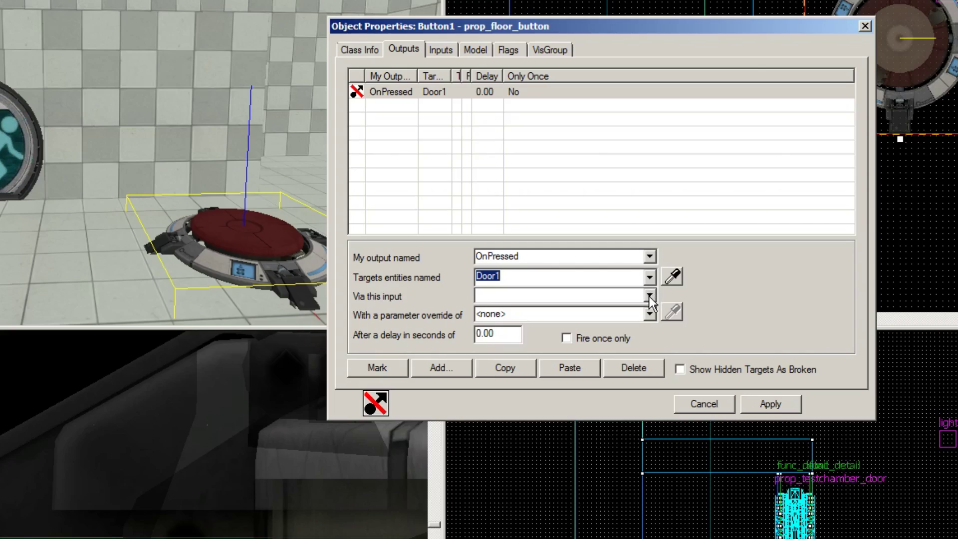
# Choose Open as the input that the OnPressed output sends to Door1.
pyautogui.click(619, 298)
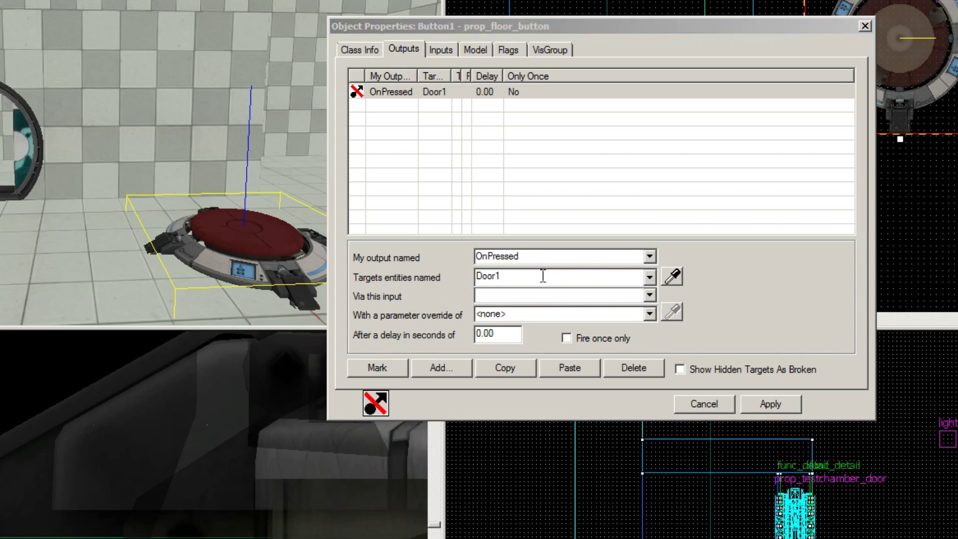
pyautogui.click(648, 295)
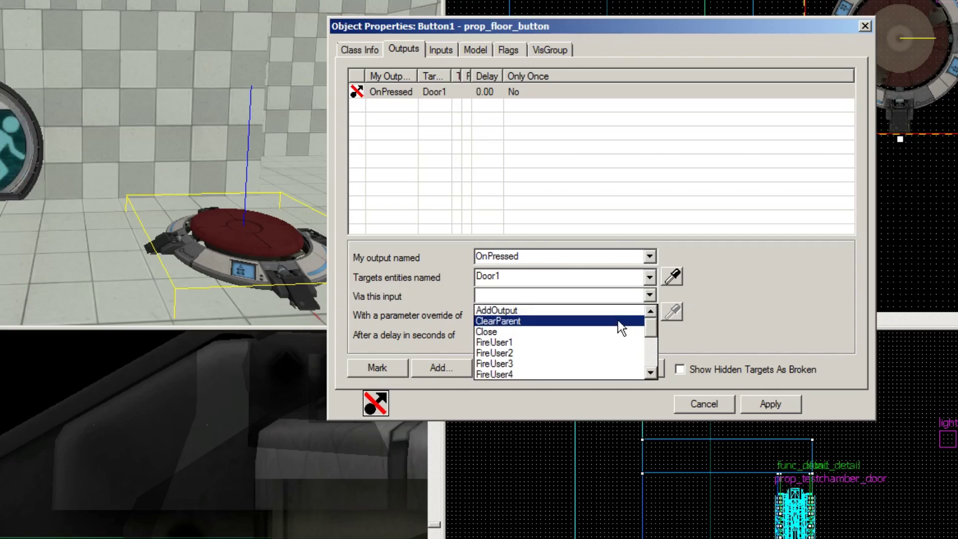
pyautogui.scroll(-1, 605, 346)
pyautogui.scroll(1, 574, 345)
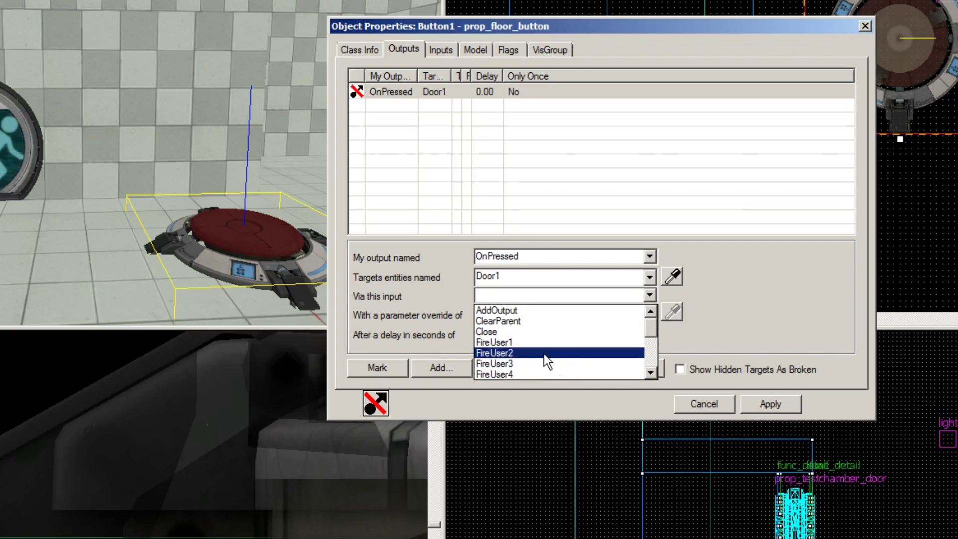
pyautogui.scroll(-1, 530, 358)
pyautogui.scroll(1, 527, 355)
pyautogui.scroll(-2, 537, 331)
pyautogui.scroll(-1, 538, 330)
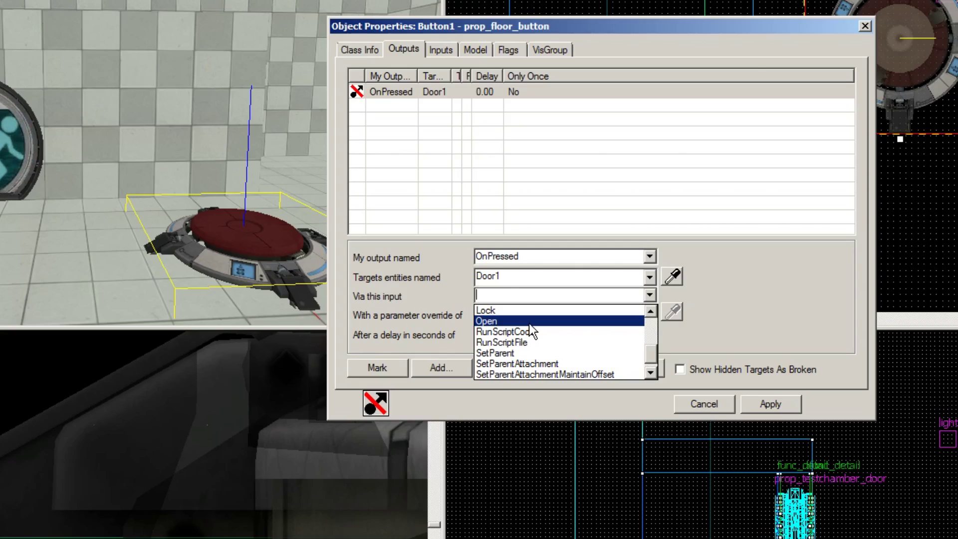
pyautogui.click(529, 323)
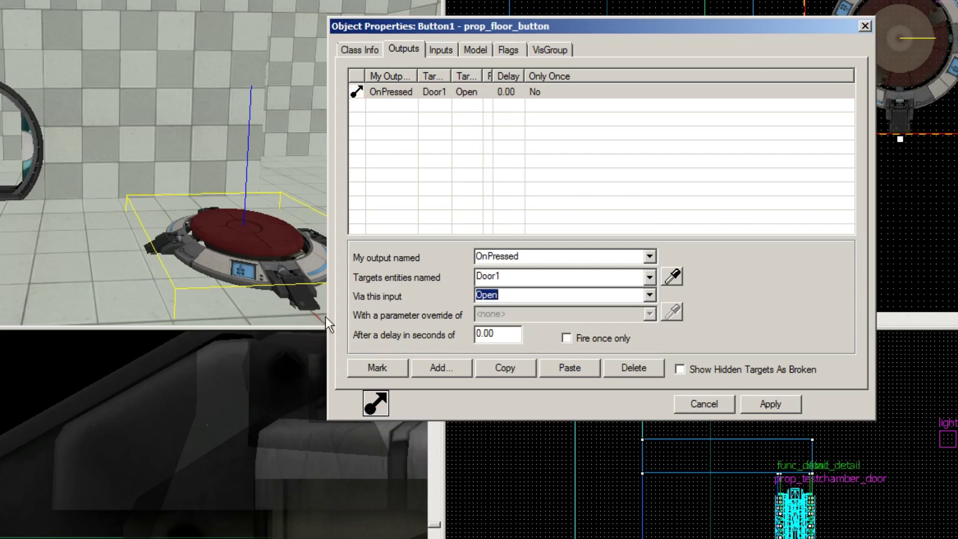
# Review the output's delay, event name, target entity and input fields.
pyautogui.click(511, 338)
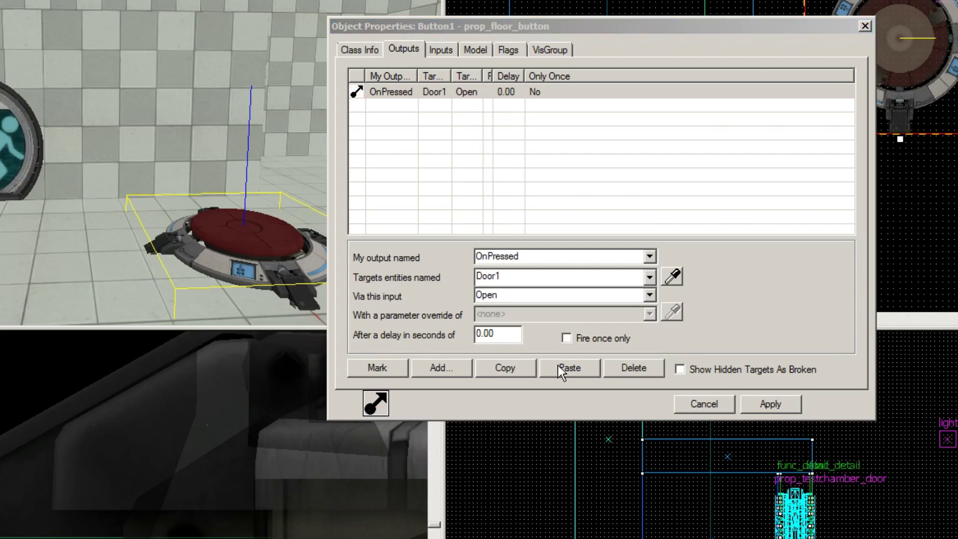
pyautogui.click(503, 335)
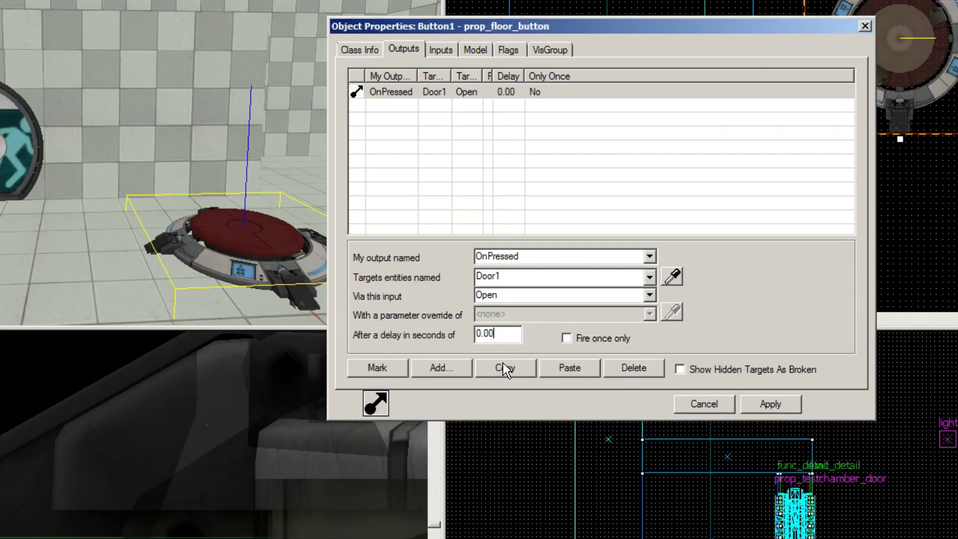
pyautogui.click(542, 256)
pyautogui.click(552, 260)
pyautogui.moveTo(548, 259); pyautogui.dragTo(463, 256)
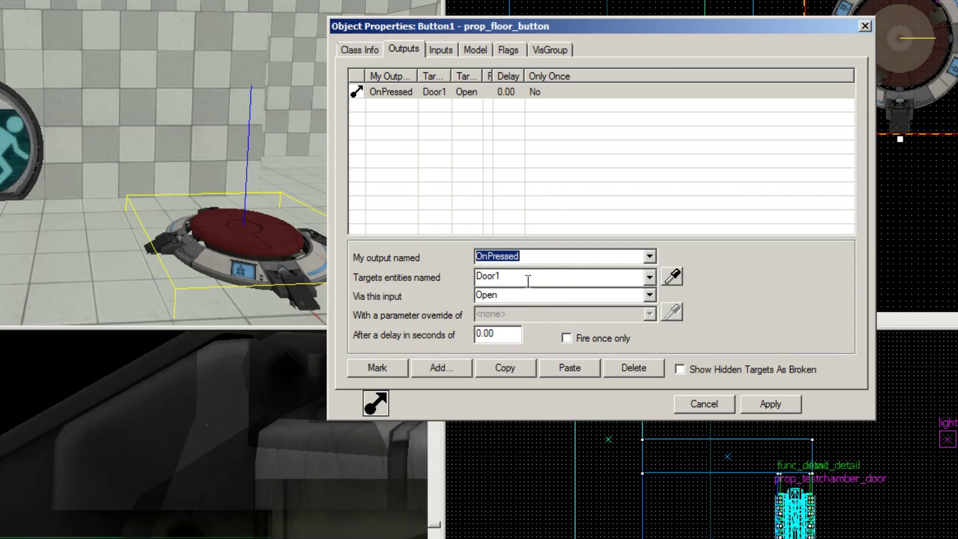
pyautogui.click(528, 279)
pyautogui.click(514, 277)
pyautogui.moveTo(525, 278); pyautogui.dragTo(477, 279)
pyautogui.click(508, 283)
pyautogui.click(502, 281)
pyautogui.click(515, 281)
pyautogui.click(514, 297)
pyautogui.click(515, 297)
pyautogui.moveTo(509, 297); pyautogui.dragTo(477, 298)
pyautogui.click(513, 299)
pyautogui.click(509, 298)
pyautogui.click(478, 298)
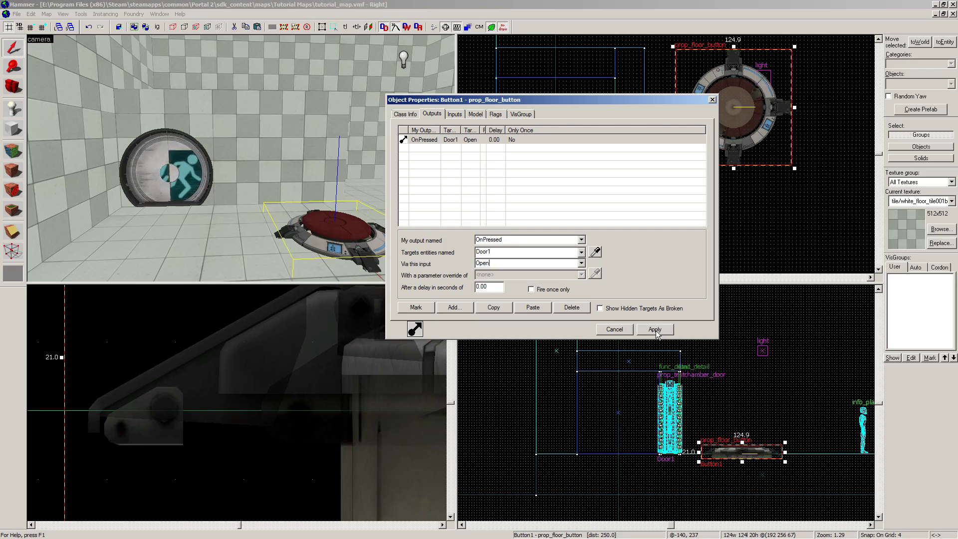
# Apply the output settings of Button1 and close its properties.
pyautogui.click(772, 405)
pyautogui.click(713, 99)
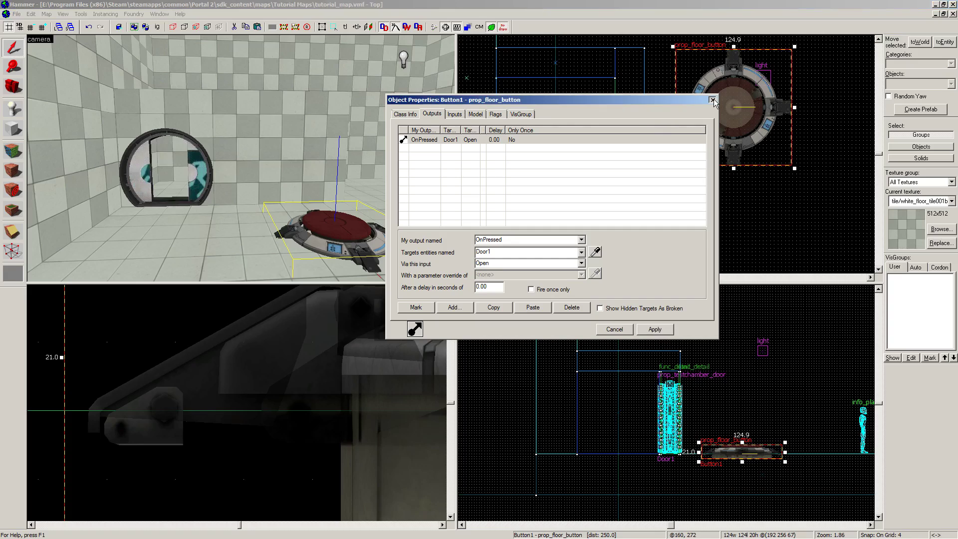
pyautogui.click(268, 150)
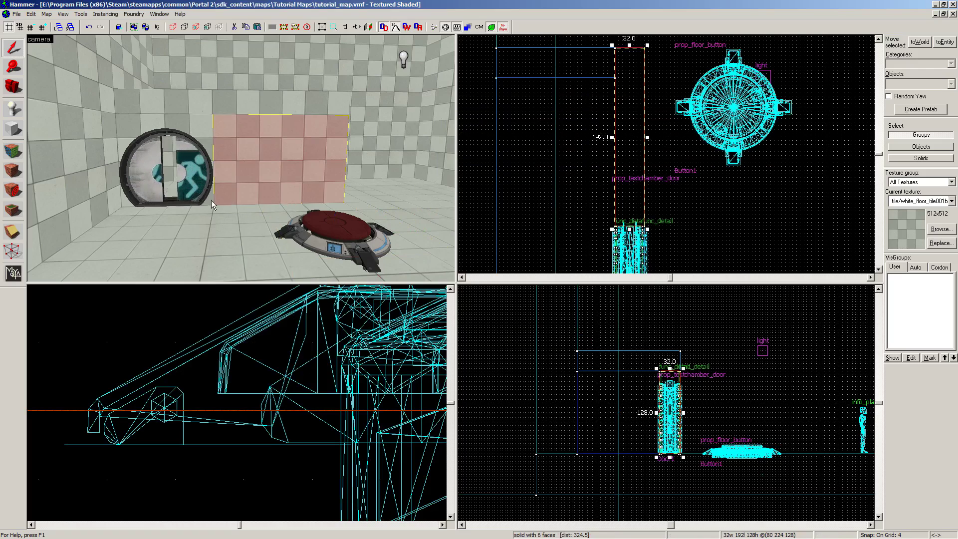
# Place a prop_weighted_cube entity on the floor between the door and the floor button, and return to selection mode.
pyautogui.click(16, 111)
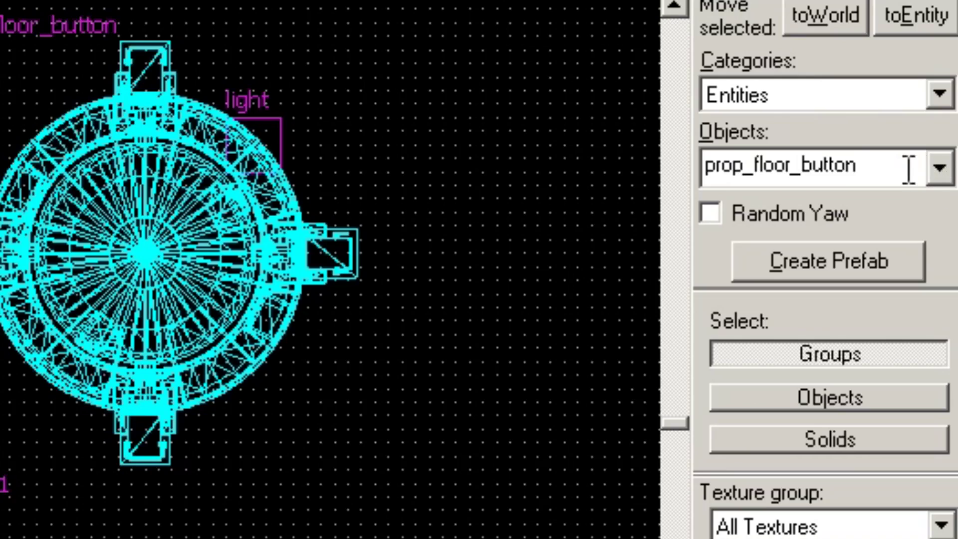
pyautogui.doubleClick(943, 84)
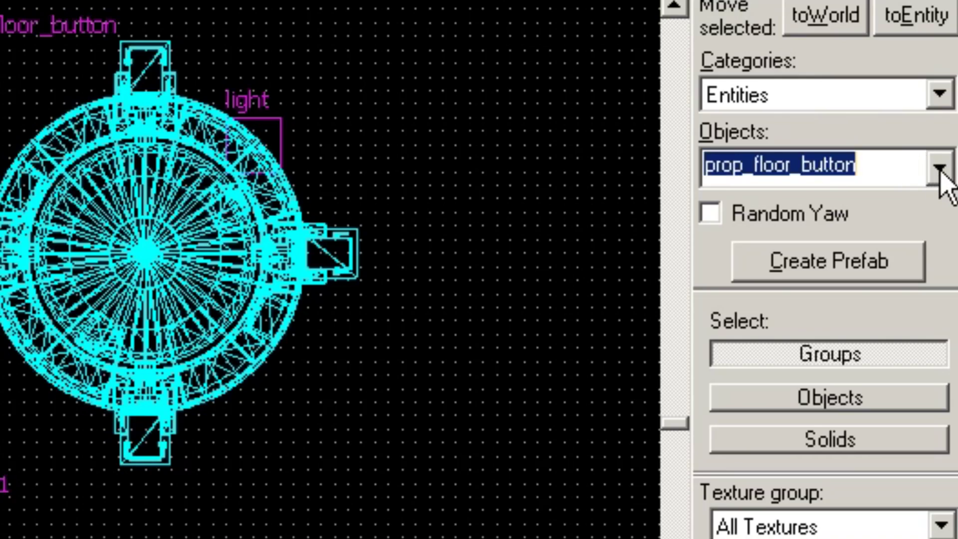
pyautogui.write('cube')
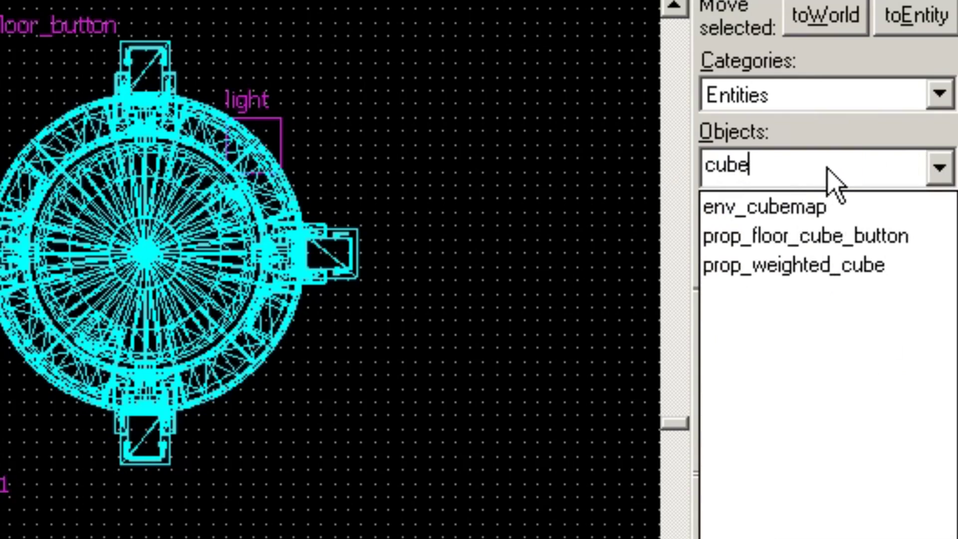
pyautogui.click(817, 265)
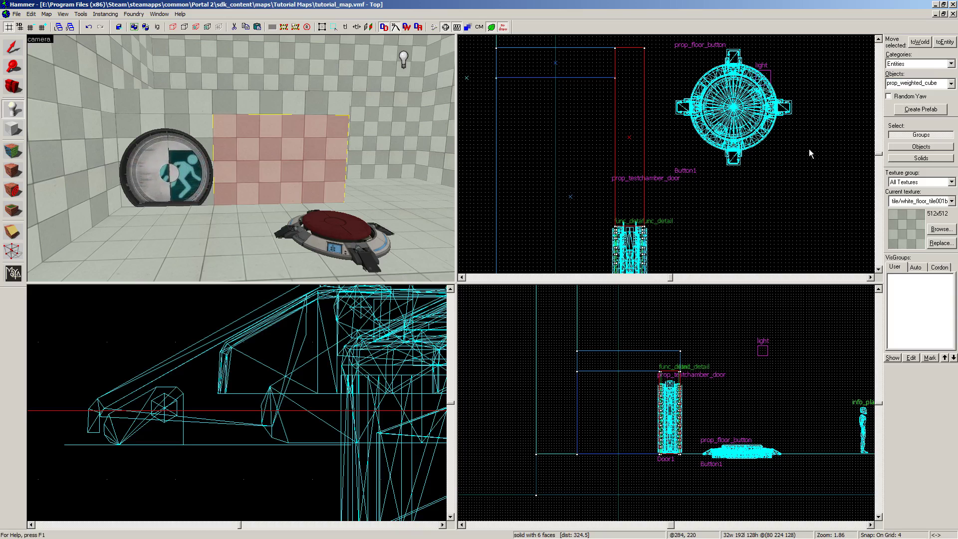
pyautogui.click(236, 220)
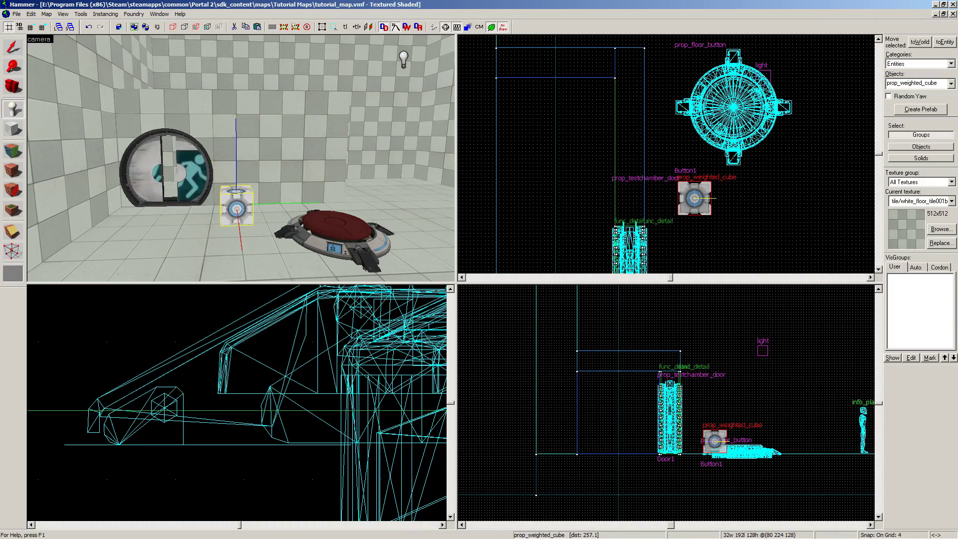
pyautogui.hotkey('shift', 's')
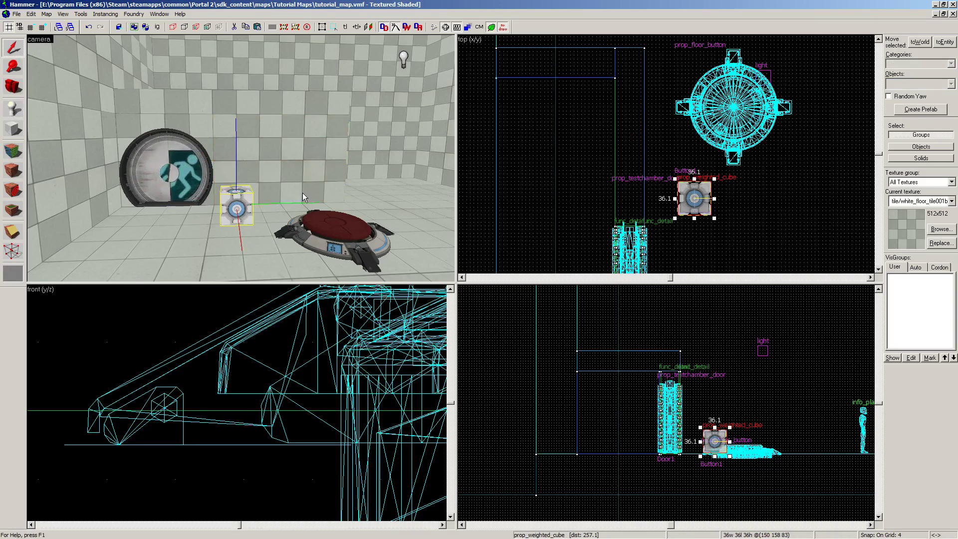
# Move the weighted cube to about 136, 176, in front of the wall block beside the door.
pyautogui.press('w')
pyautogui.press('Left')
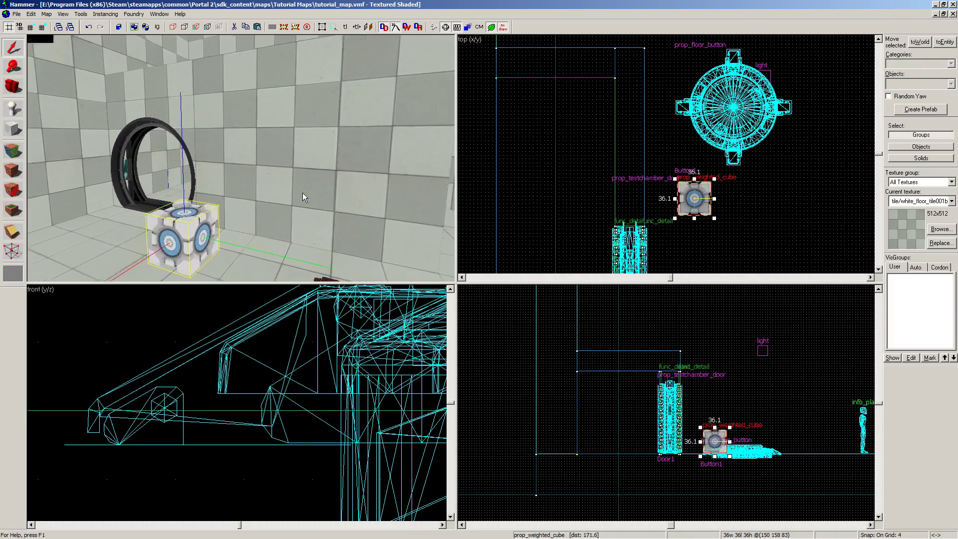
pyautogui.press('d')
pyautogui.press('w')
pyautogui.press('s')
pyautogui.press('z')
pyautogui.scroll(2, 708, 211)
pyautogui.moveTo(707, 211); pyautogui.dragTo(621, 172)
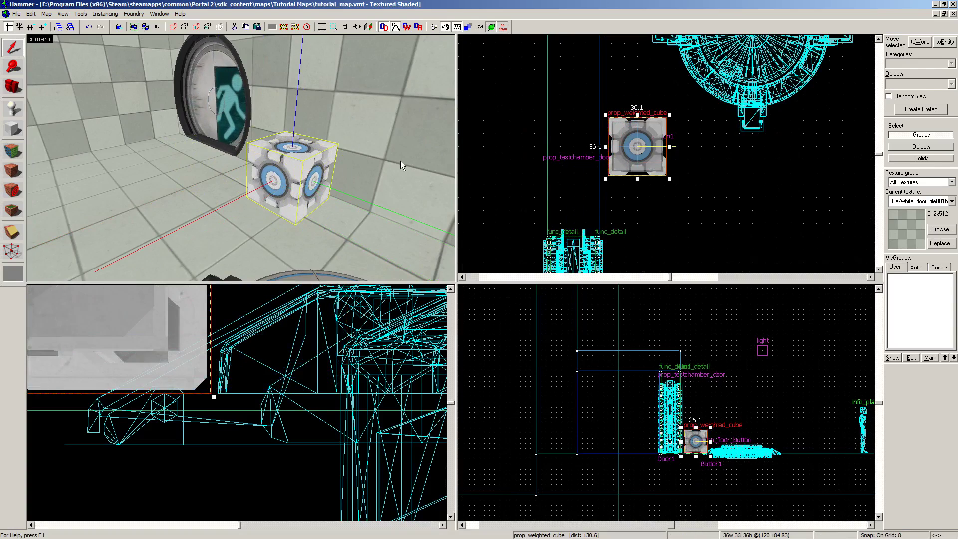
pyautogui.moveTo(644, 140); pyautogui.dragTo(669, 144)
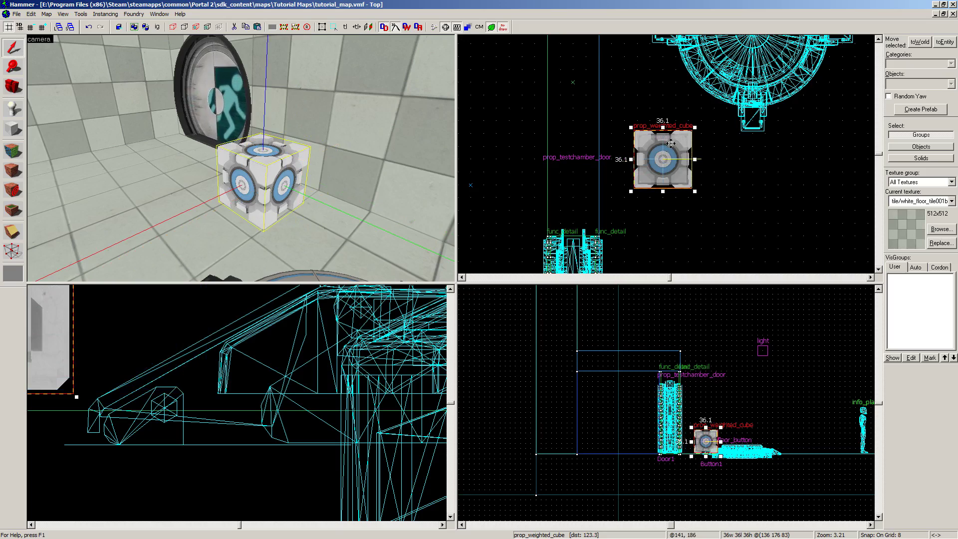
# Rotate the weighted cube about 60 degrees clockwise as seen from above.
pyautogui.click(646, 138)
pyautogui.moveTo(696, 127); pyautogui.dragTo(713, 166)
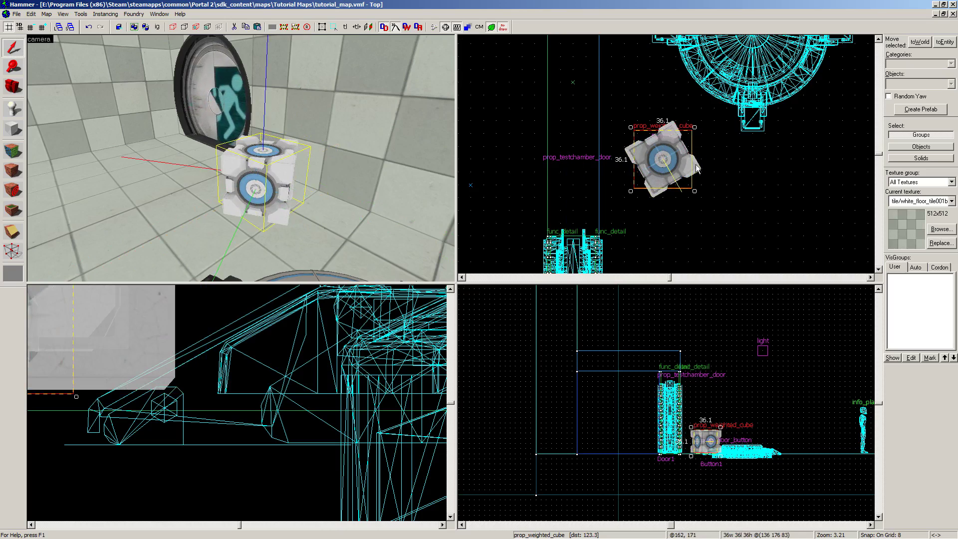
pyautogui.click(658, 159)
pyautogui.scroll(-10, 265, 141)
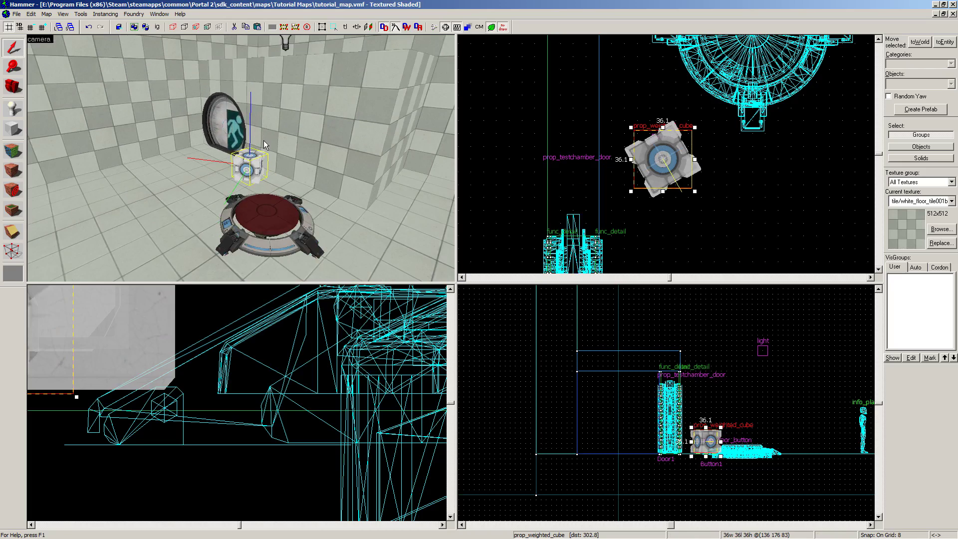
pyautogui.scroll(5, 264, 145)
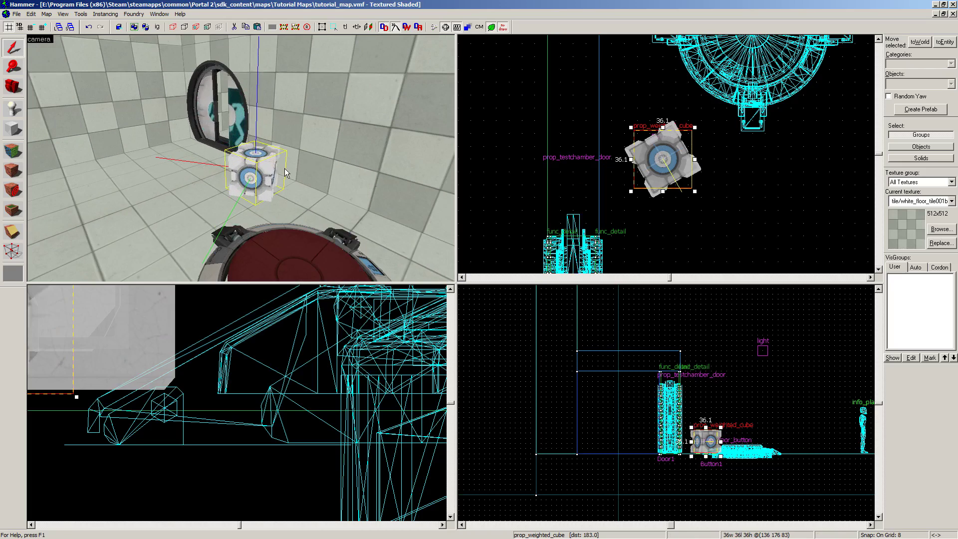
pyautogui.scroll(3, 272, 173)
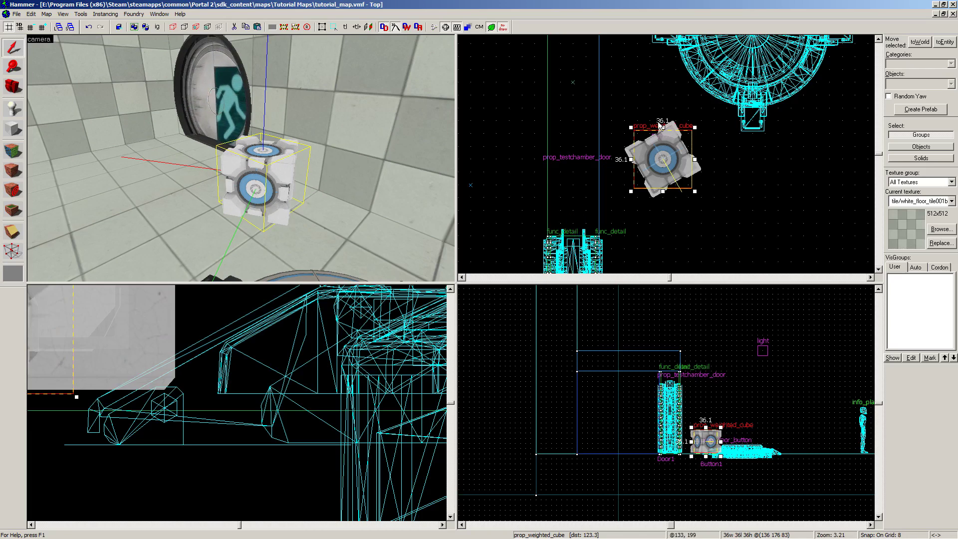
# Try the cube at about 194, 169, beside the floor button's arm, and undo both moves.
pyautogui.moveTo(694, 127); pyautogui.dragTo(767, 57)
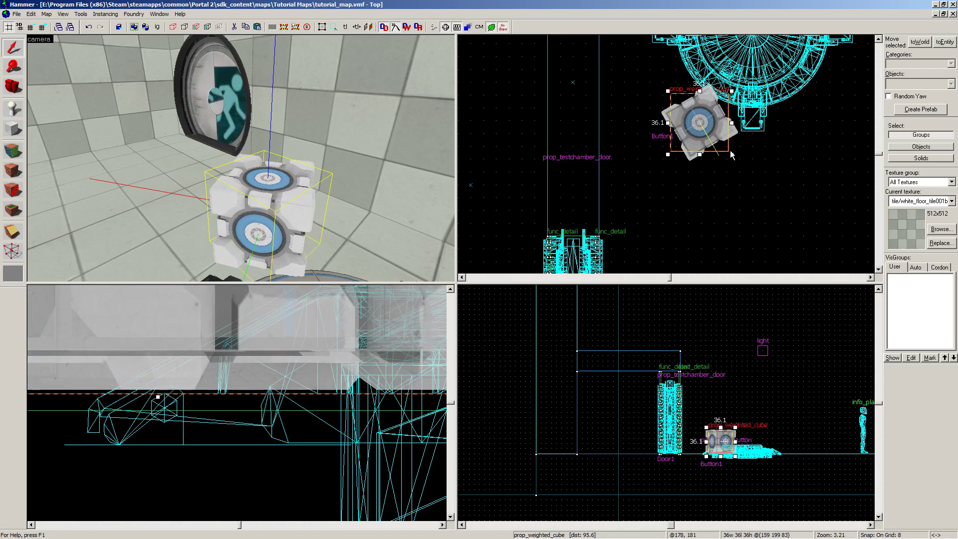
pyautogui.moveTo(732, 155); pyautogui.dragTo(789, 203)
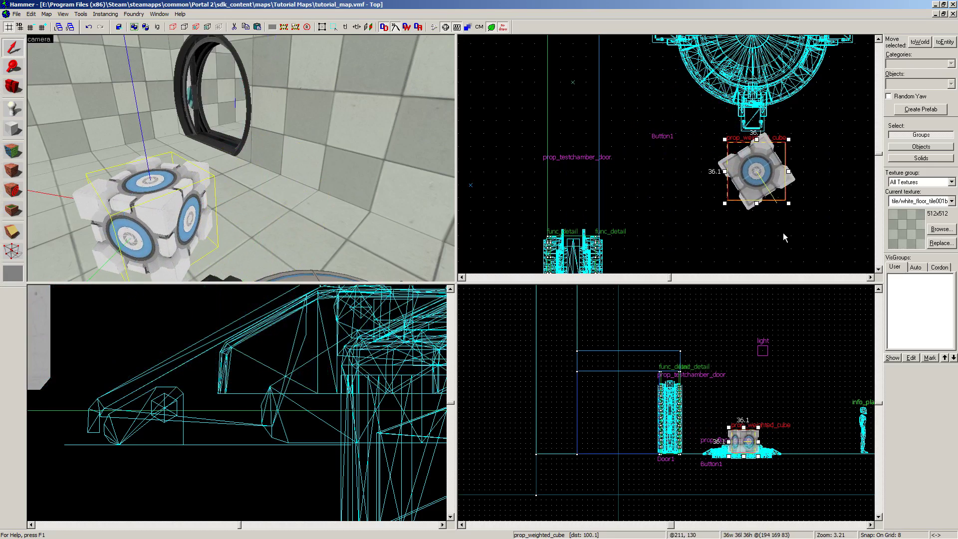
pyautogui.hotkey('ctrl', 'z')
pyautogui.hotkey('ctrl', 'z')
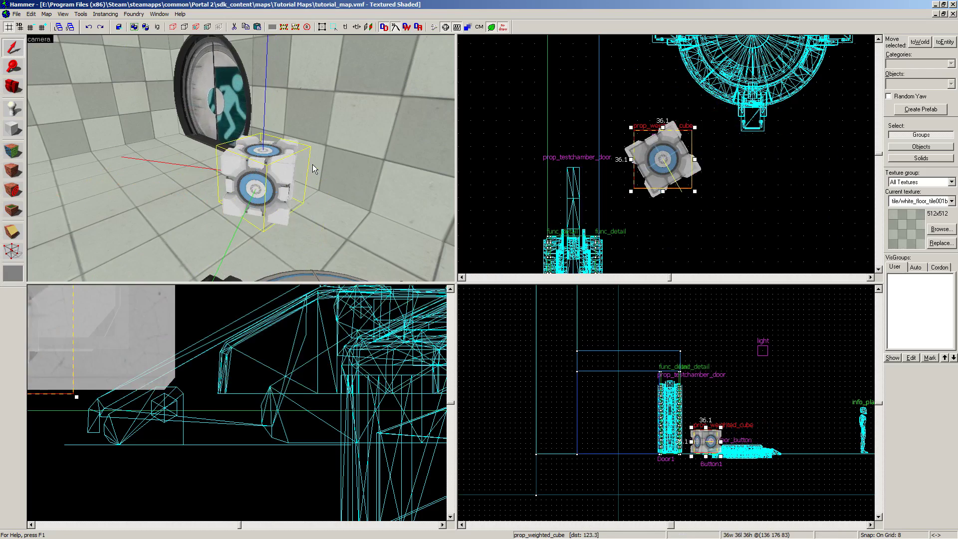
pyautogui.scroll(-1, 312, 165)
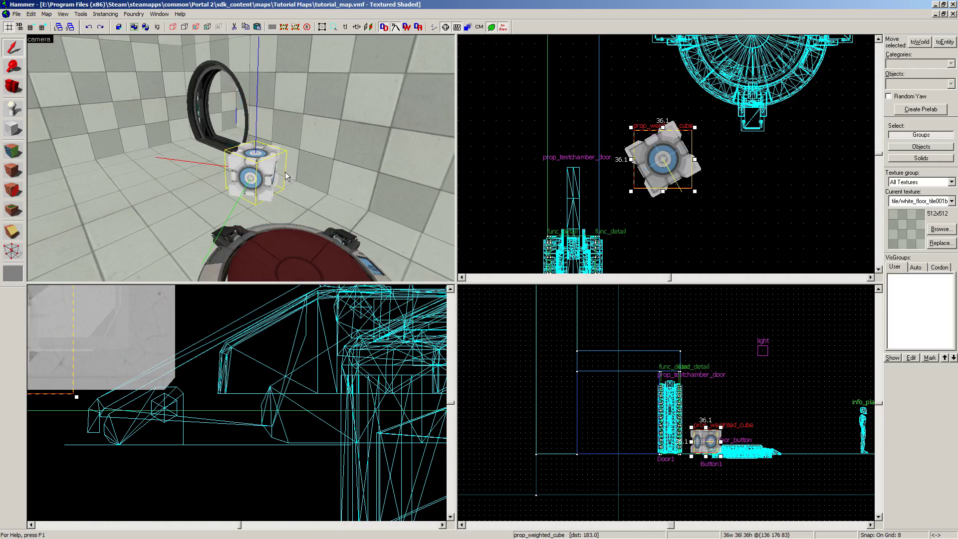
# Examine the weighted cube's available Paint Power, Skin Type and Cube Type options, and close its properties.
pyautogui.doubleClick(251, 166)
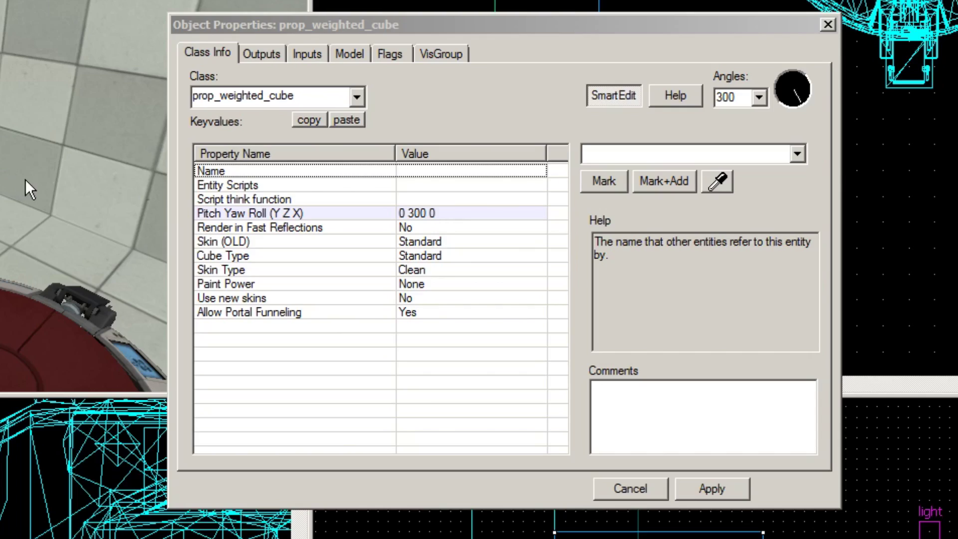
pyautogui.click(428, 286)
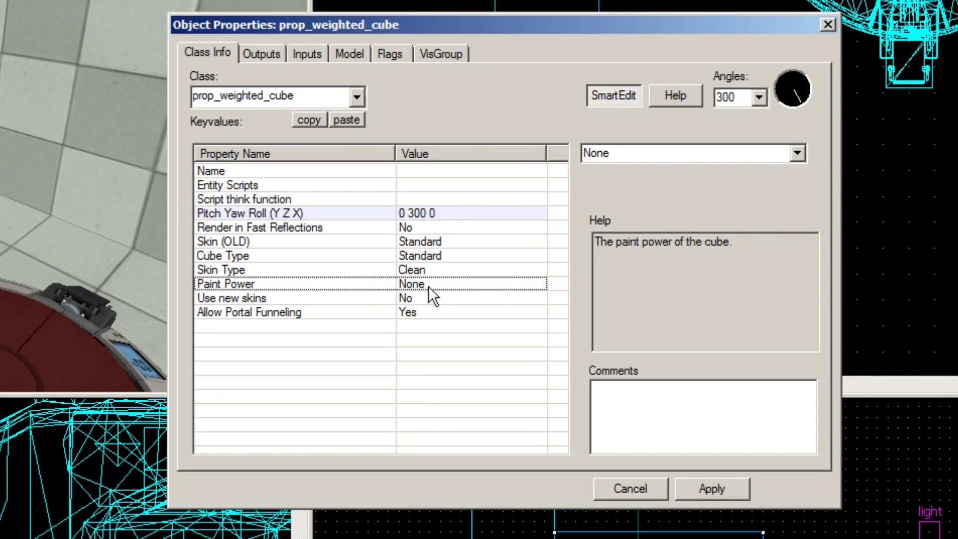
pyautogui.click(797, 154)
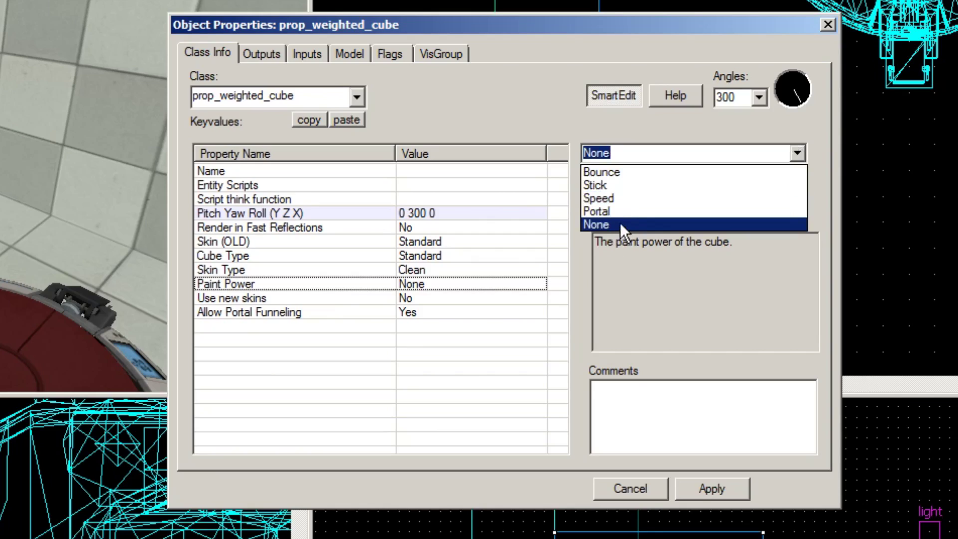
pyautogui.click(630, 297)
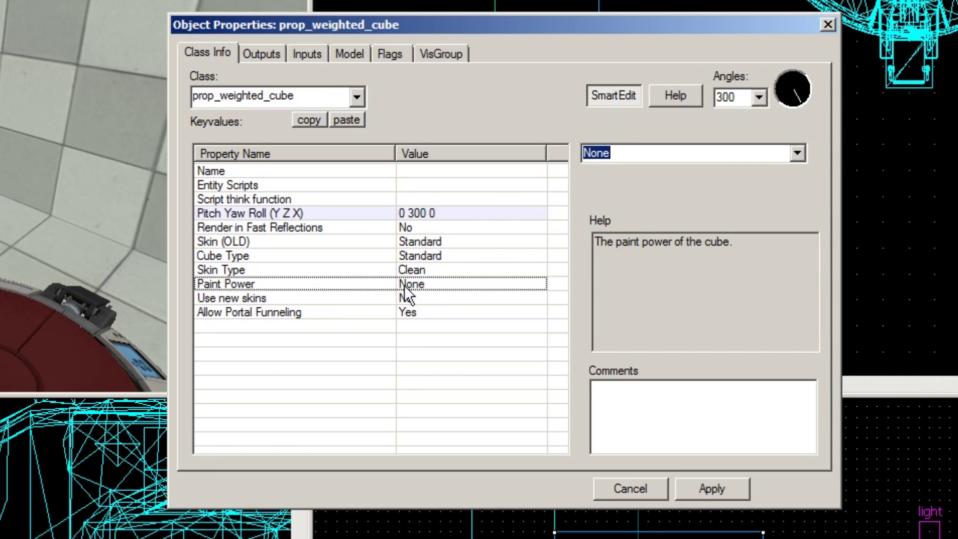
pyautogui.click(408, 270)
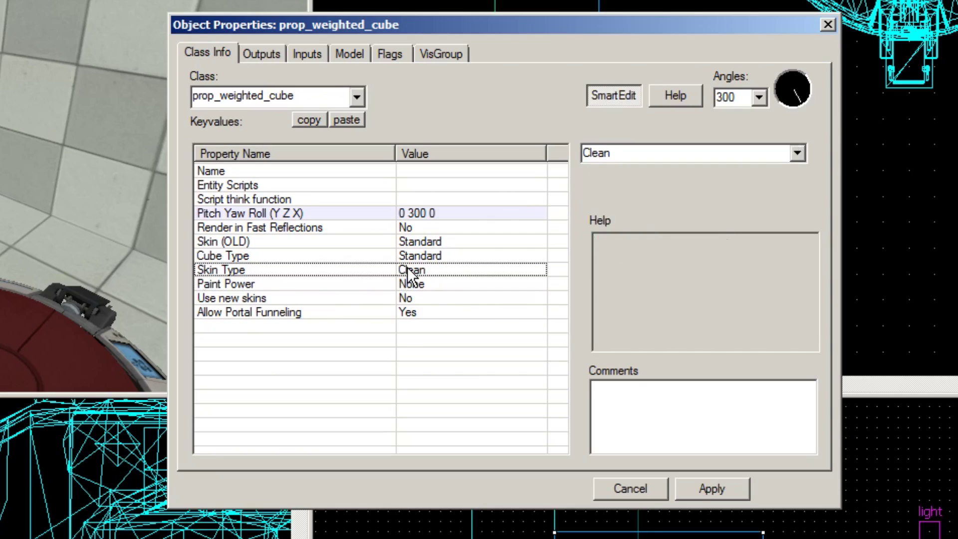
pyautogui.click(796, 152)
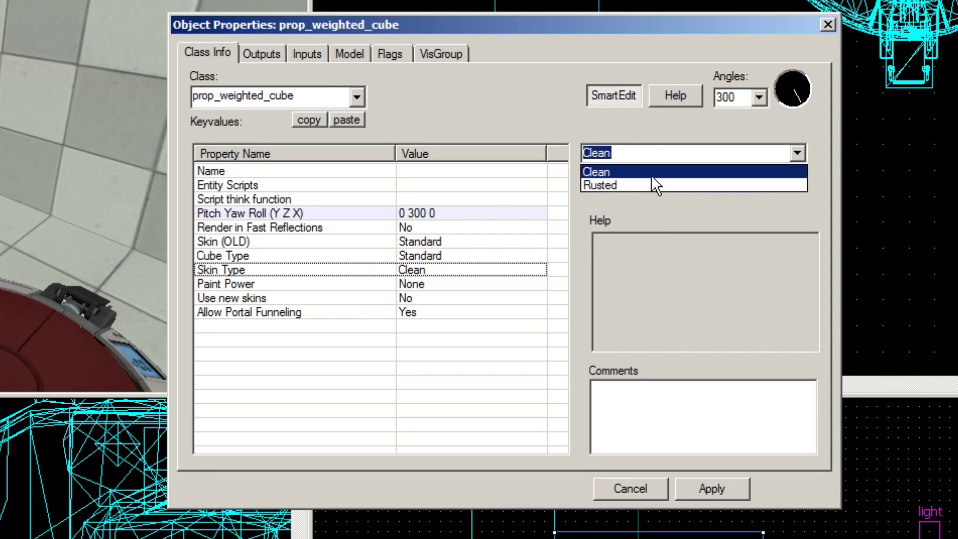
pyautogui.click(657, 264)
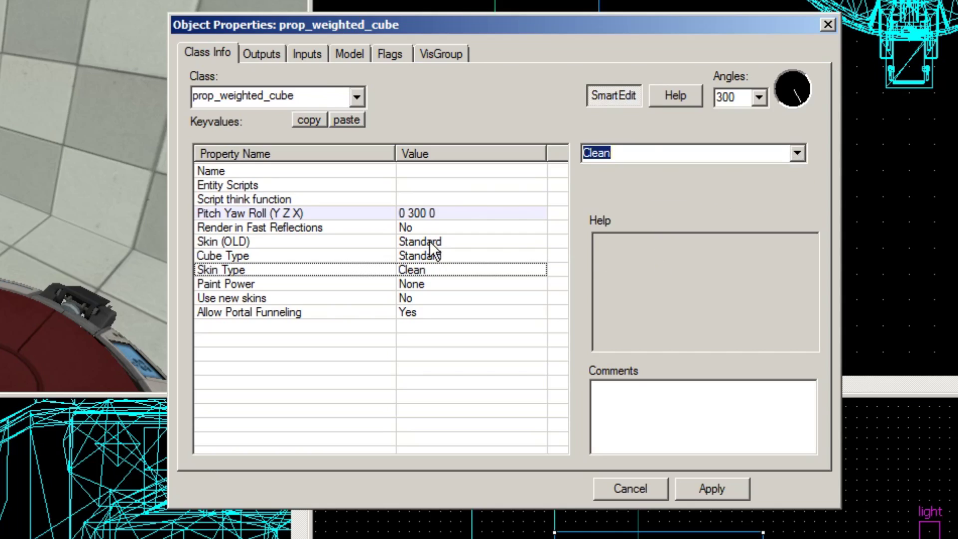
pyautogui.click(449, 256)
pyautogui.click(798, 153)
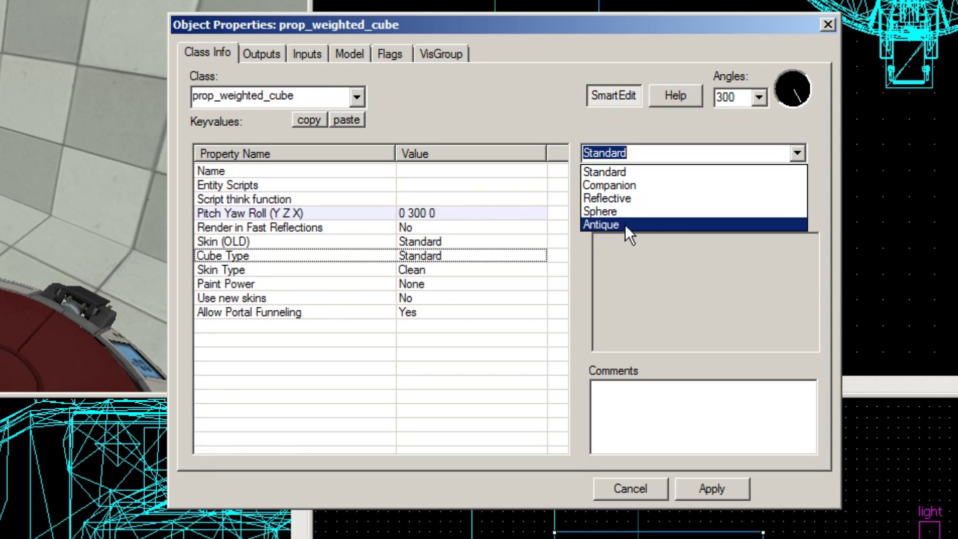
pyautogui.click(686, 131)
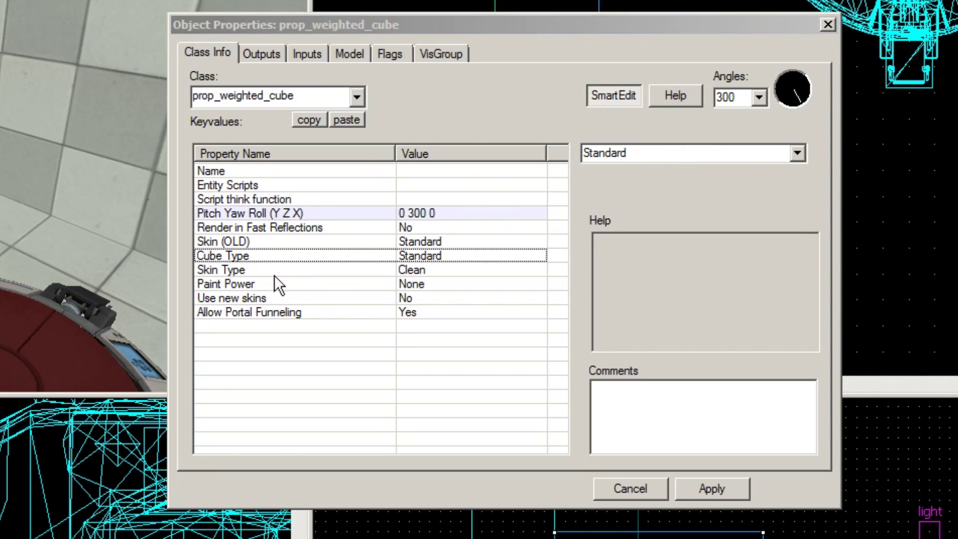
pyautogui.click(832, 27)
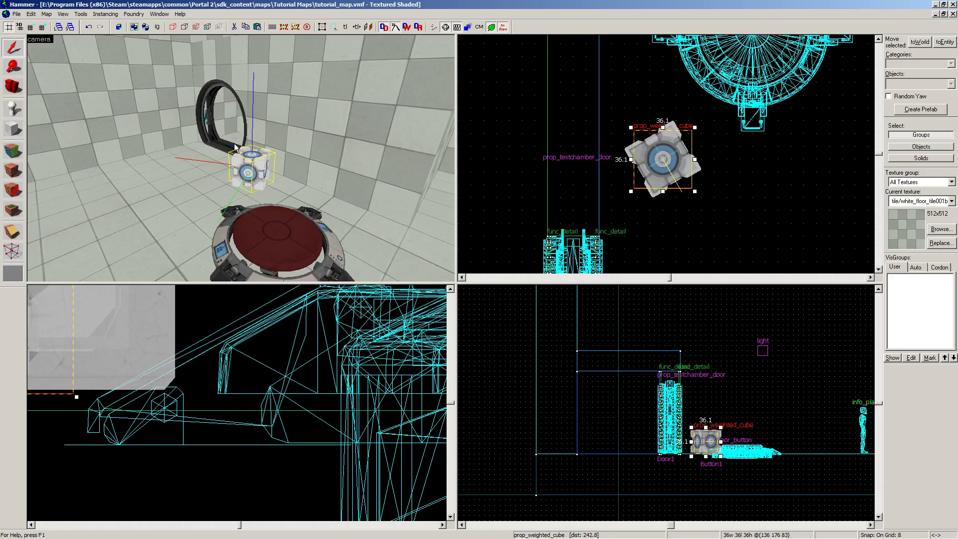
# Open the floor button's outputs and apply its existing OnPressed connection that opens Door1.
pyautogui.scroll(-2, 233, 156)
pyautogui.doubleClick(282, 234)
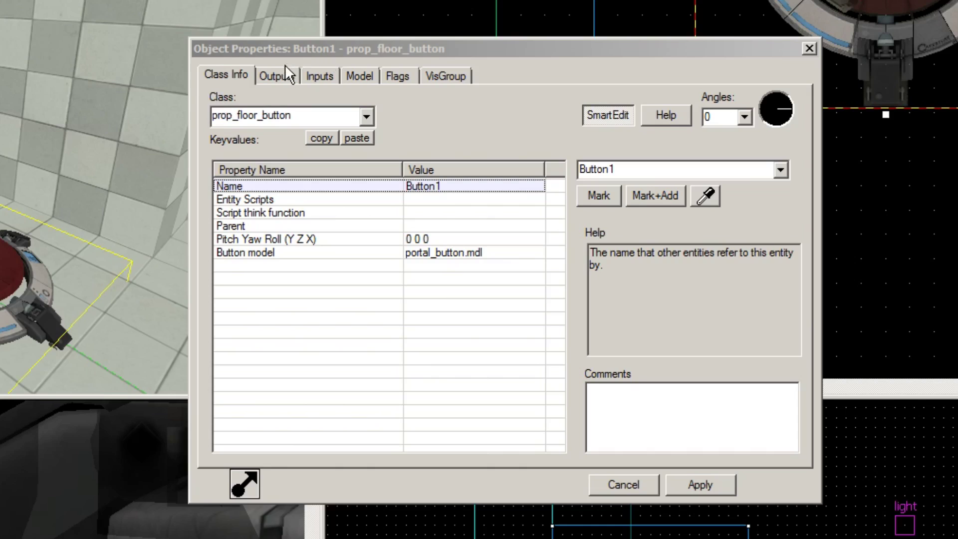
pyautogui.click(277, 76)
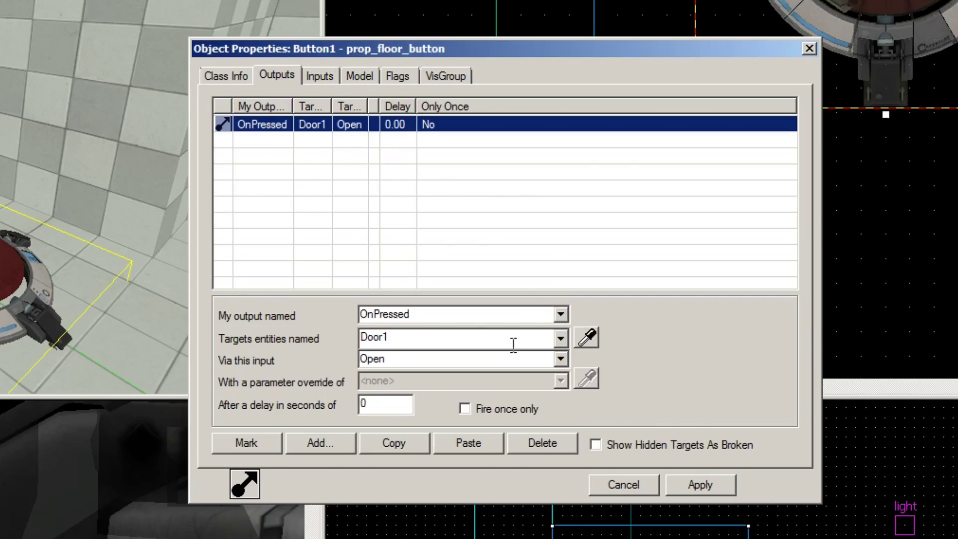
pyautogui.click(717, 480)
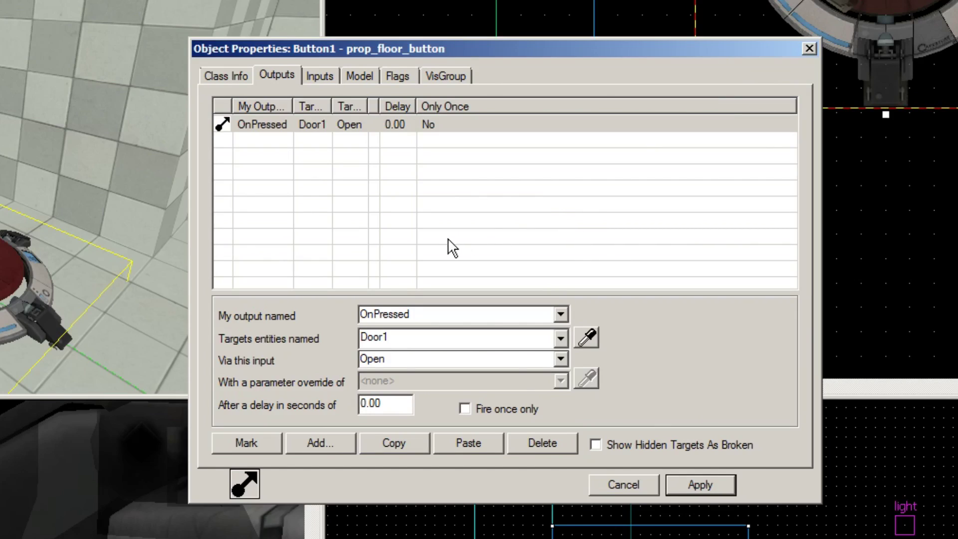
pyautogui.click(66, 243)
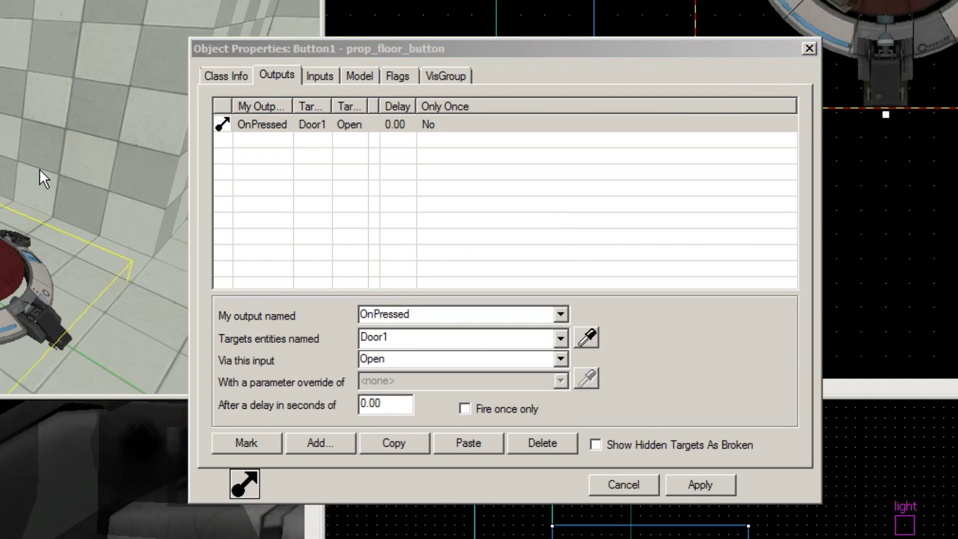
# Add an OnUnPressed output to the floor button that sends Close to Door1, apply it and close the properties.
pyautogui.click(319, 443)
pyautogui.click(305, 145)
pyautogui.click(561, 314)
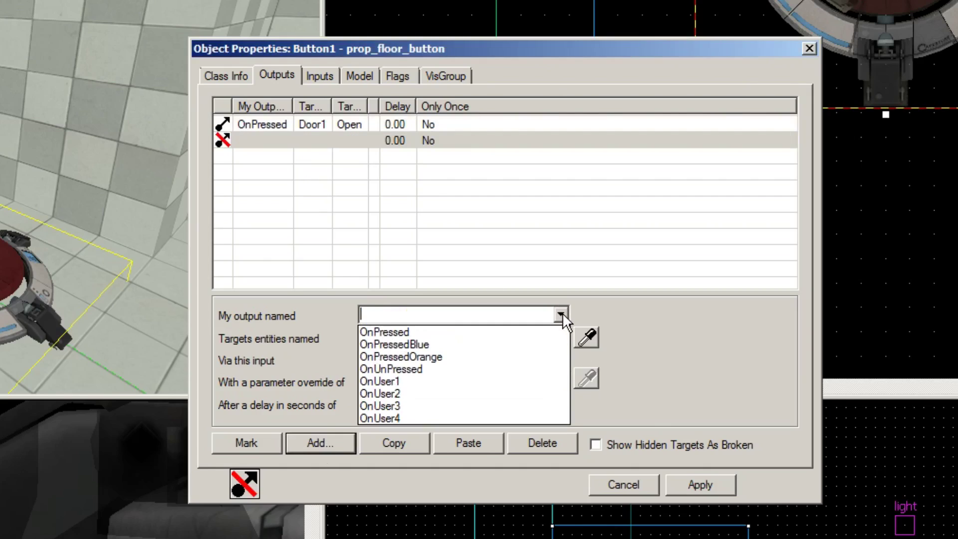
pyautogui.click(469, 368)
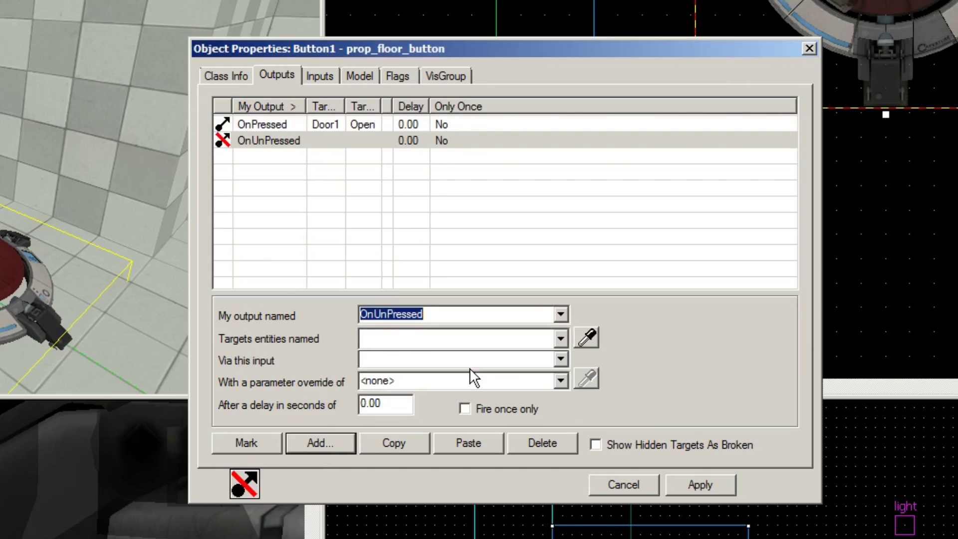
pyautogui.click(561, 339)
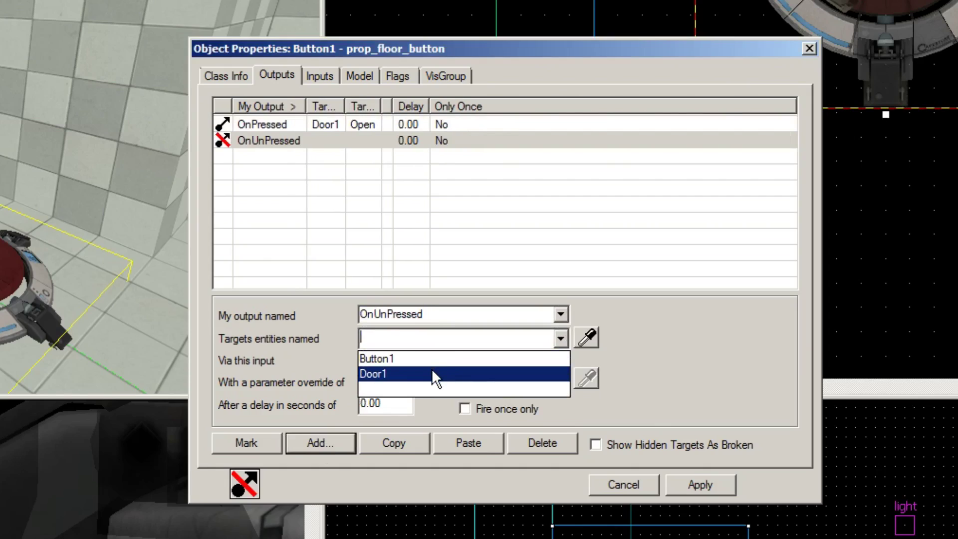
pyautogui.click(433, 373)
pyautogui.click(561, 360)
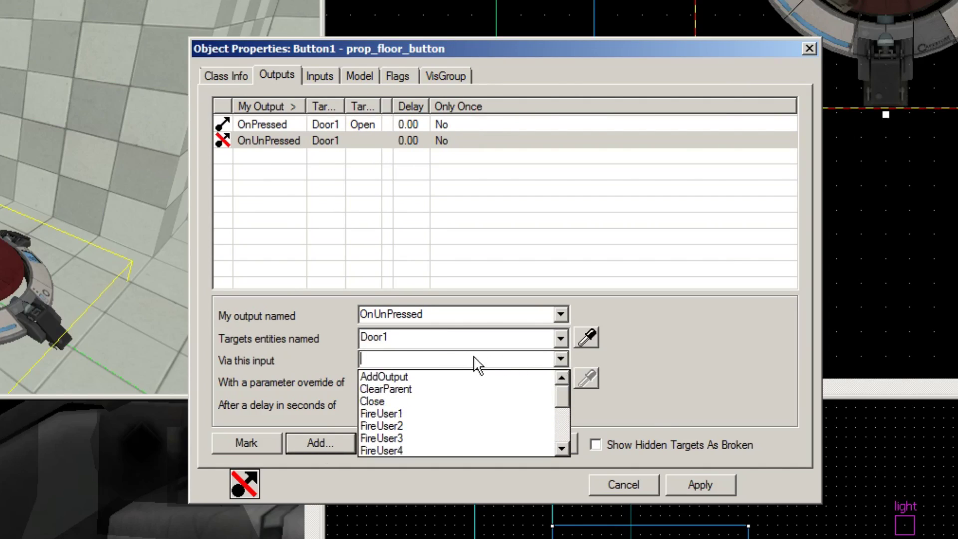
pyautogui.click(424, 399)
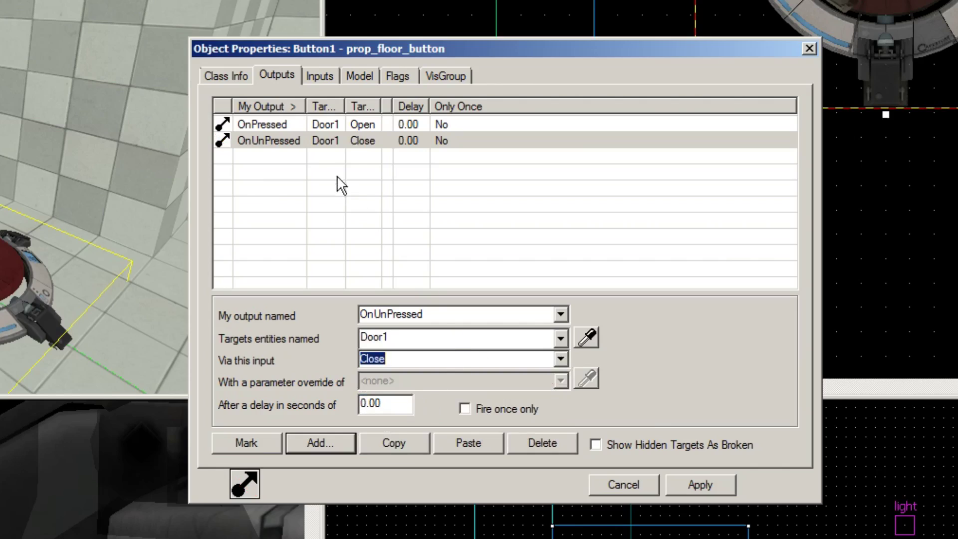
pyautogui.click(320, 126)
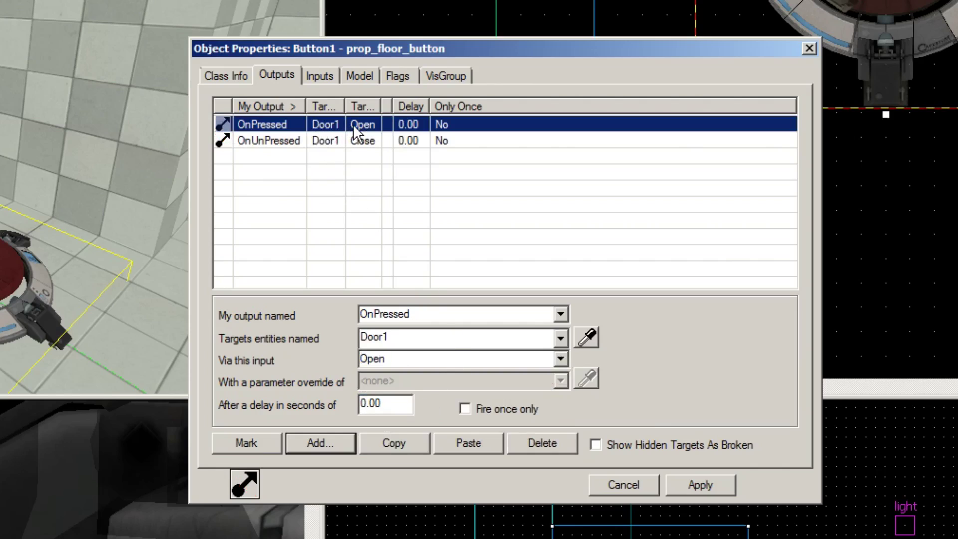
pyautogui.click(334, 141)
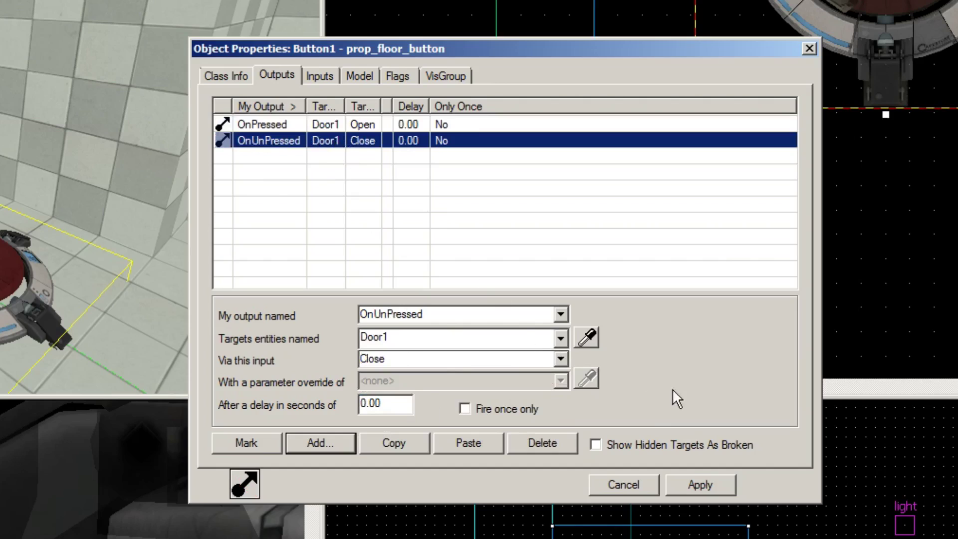
pyautogui.click(697, 482)
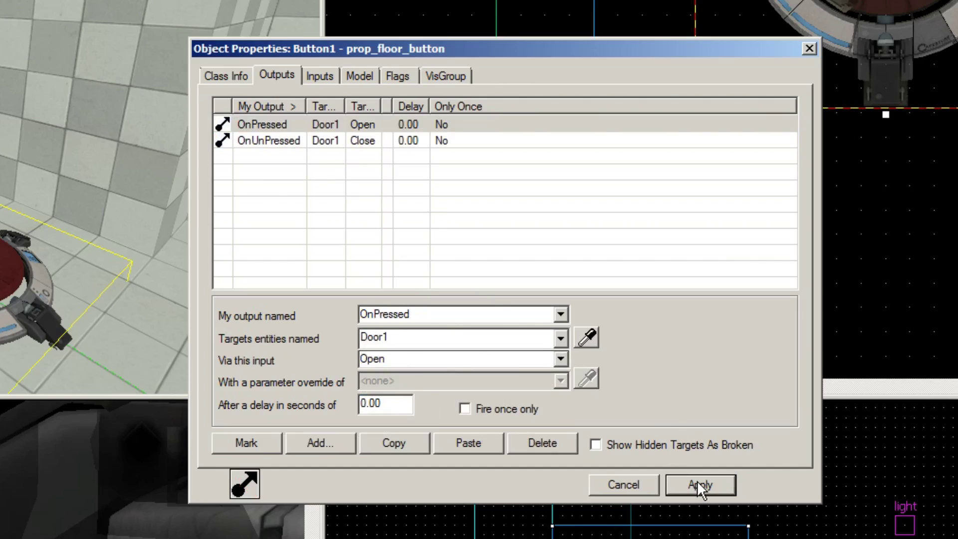
pyautogui.click(809, 49)
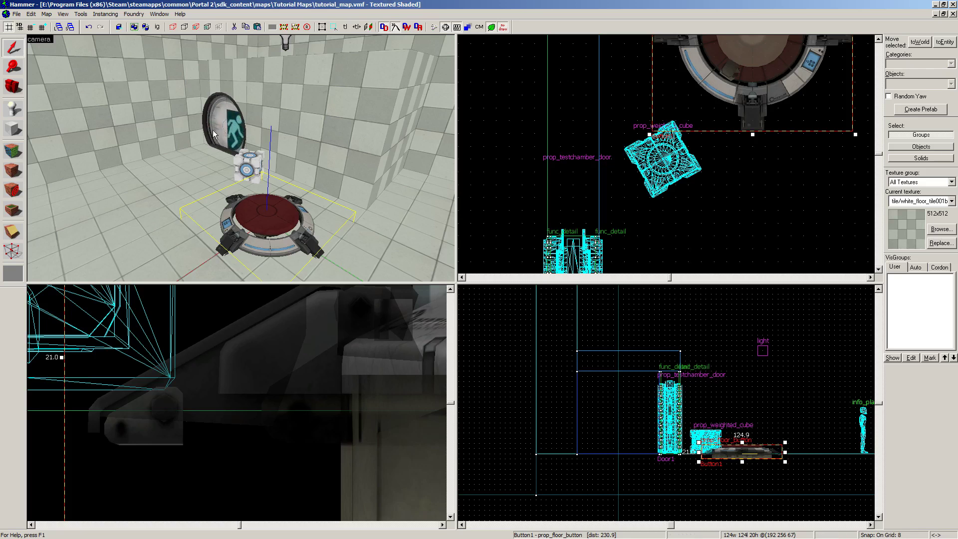
# Save the tutorial map and run it in Portal 2.
pyautogui.click(17, 14)
pyautogui.click(38, 48)
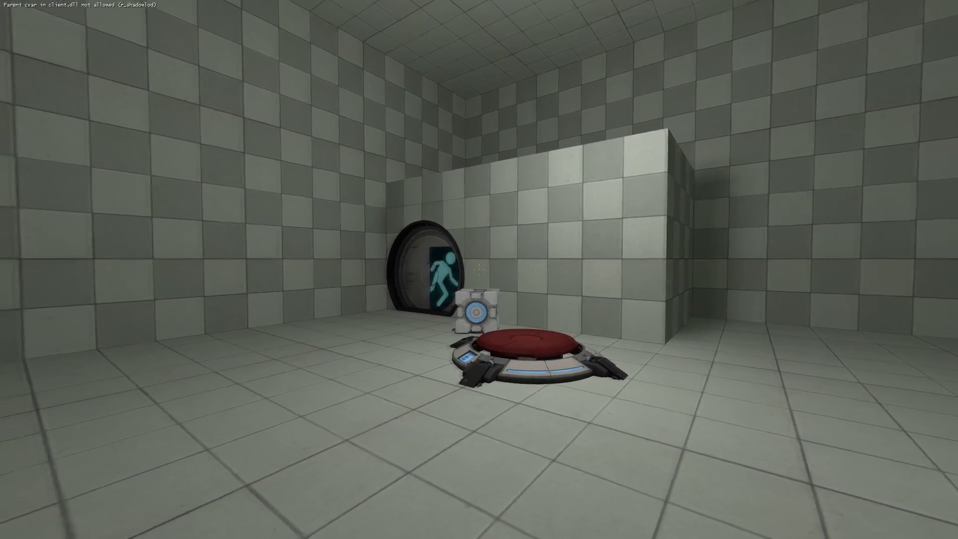
# Pick up the weighted cube beside the door and drop it onto the floor button to test the door.
pyautogui.press('w')
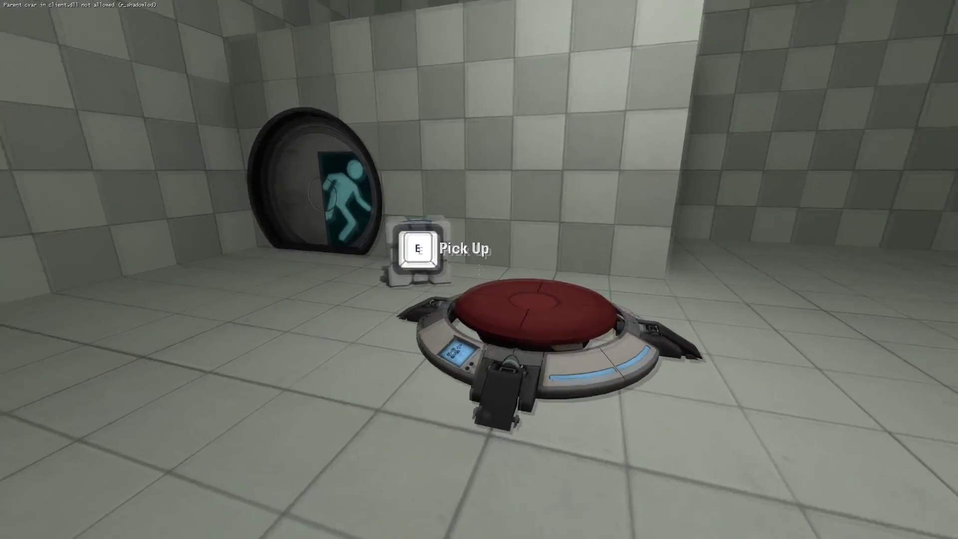
pyautogui.press('d')
pyautogui.press('w')
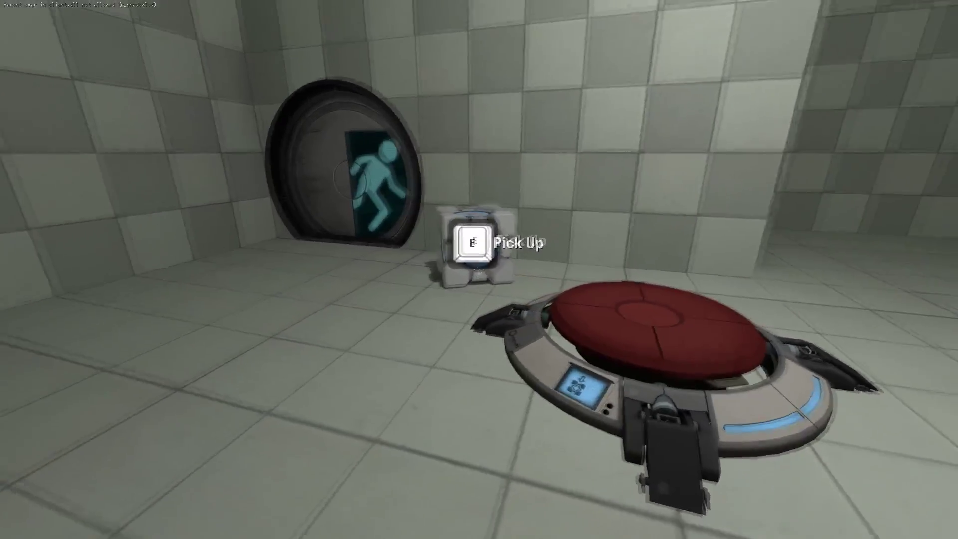
pyautogui.press('w')
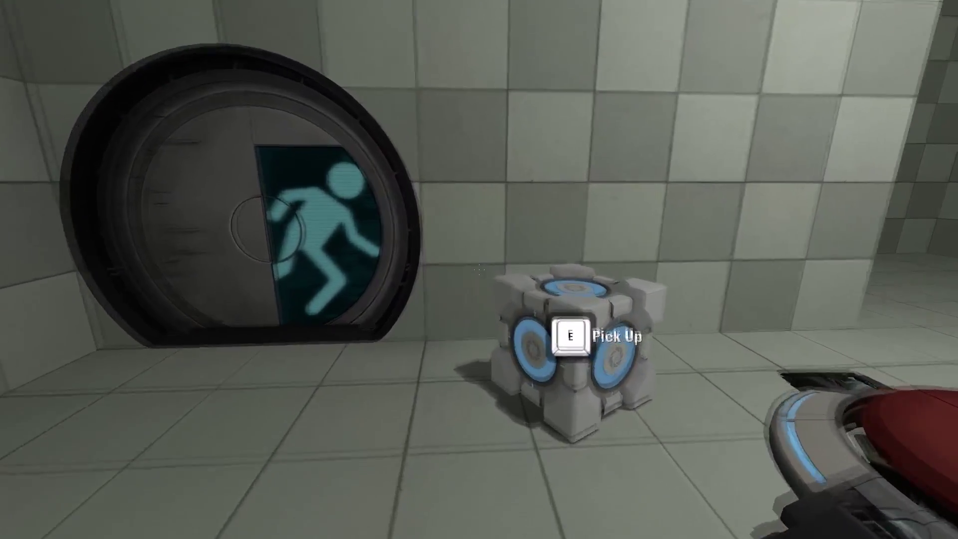
pyautogui.press('e')
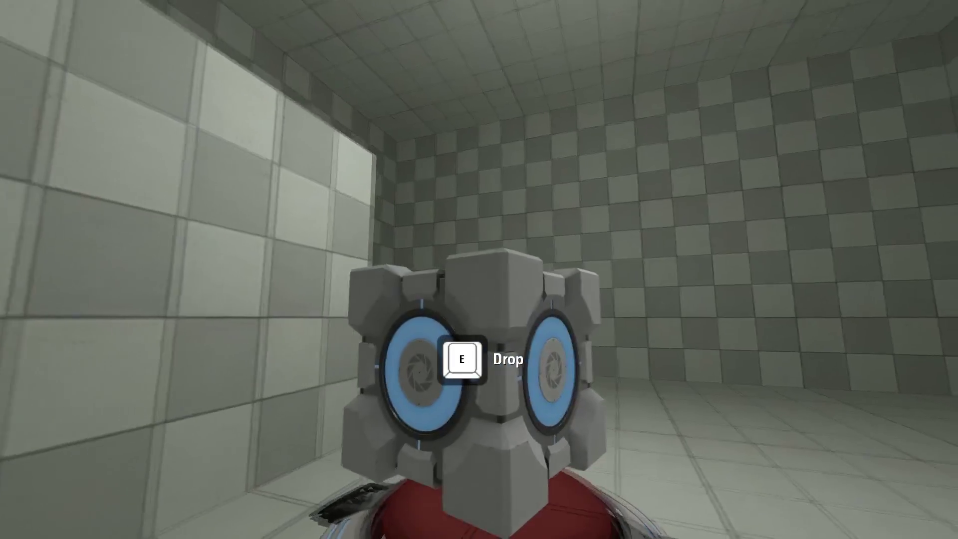
pyautogui.press('e')
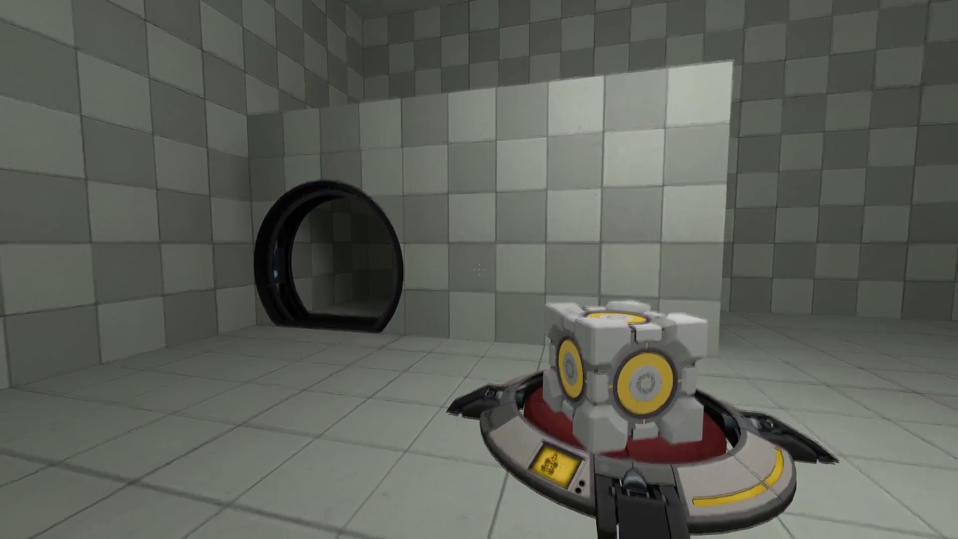
# Inspect the floor button with the cube on it, and walk through the doorway and back to check the passage.
pyautogui.press('d')
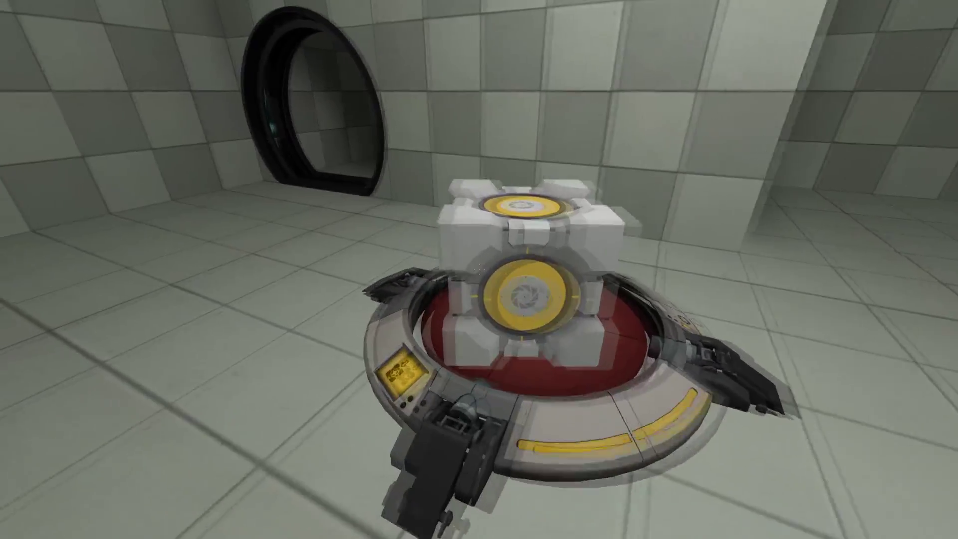
pyautogui.press('a')
pyautogui.press('d')
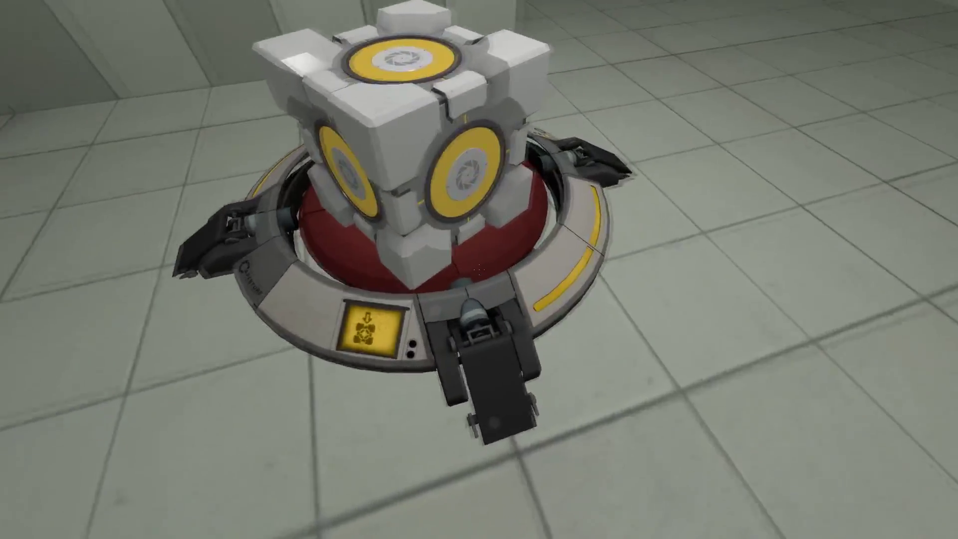
pyautogui.press('d')
pyautogui.press('a')
pyautogui.press('w')
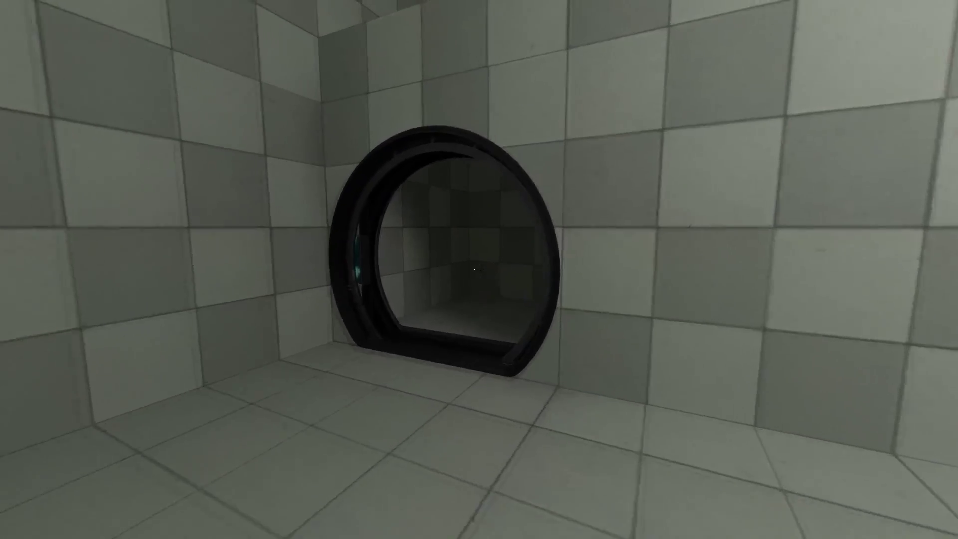
pyautogui.press('w')
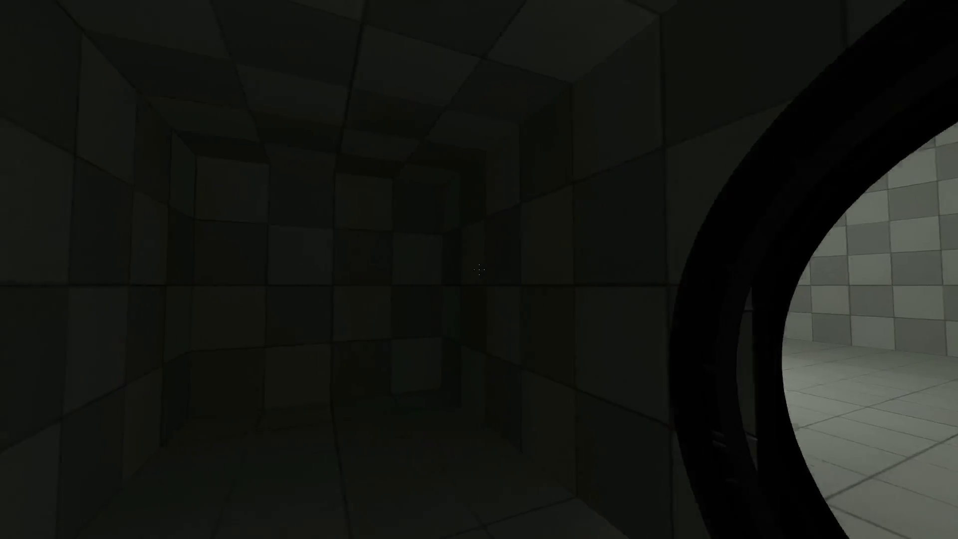
pyautogui.press('w')
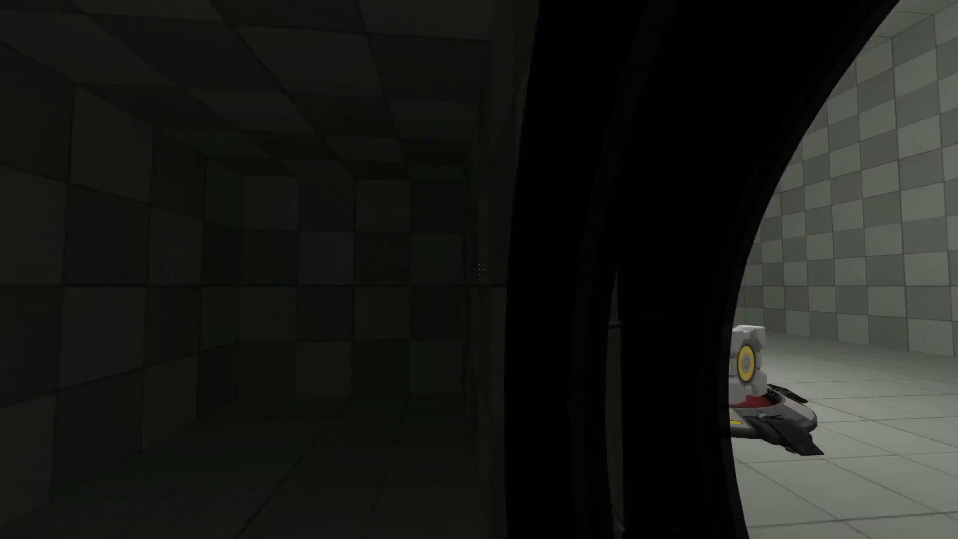
pyautogui.press('w')
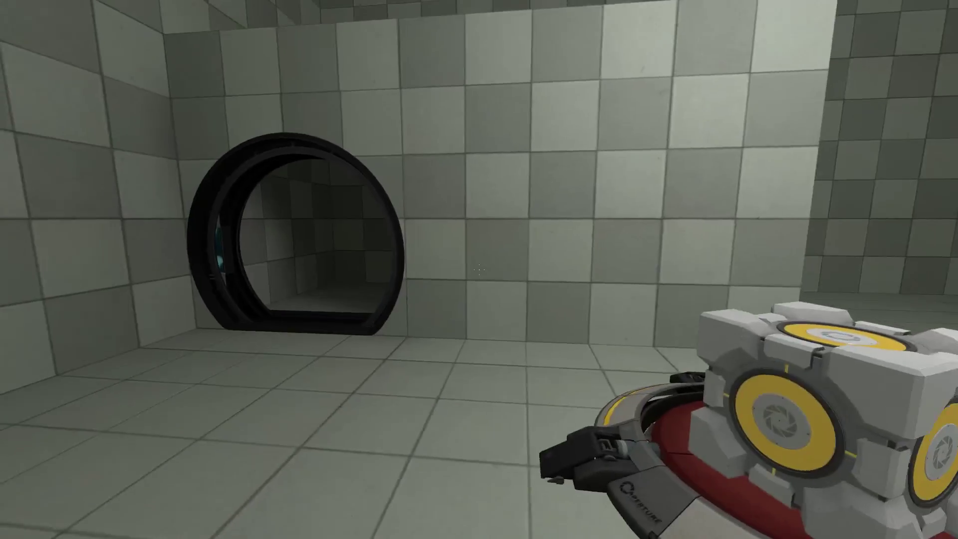
# Take the weighted cube off the floor button and put it back on to test the door closing and opening.
pyautogui.press('w')
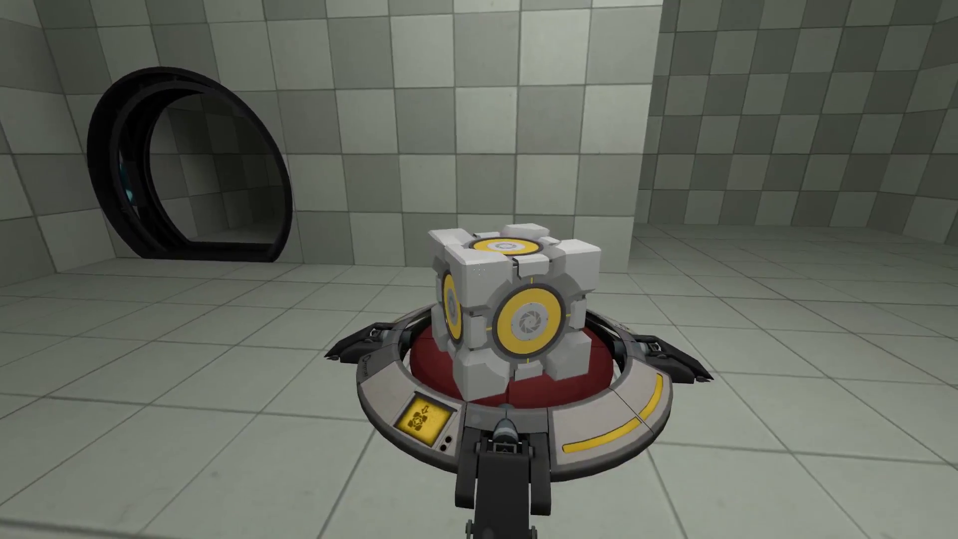
pyautogui.press('w')
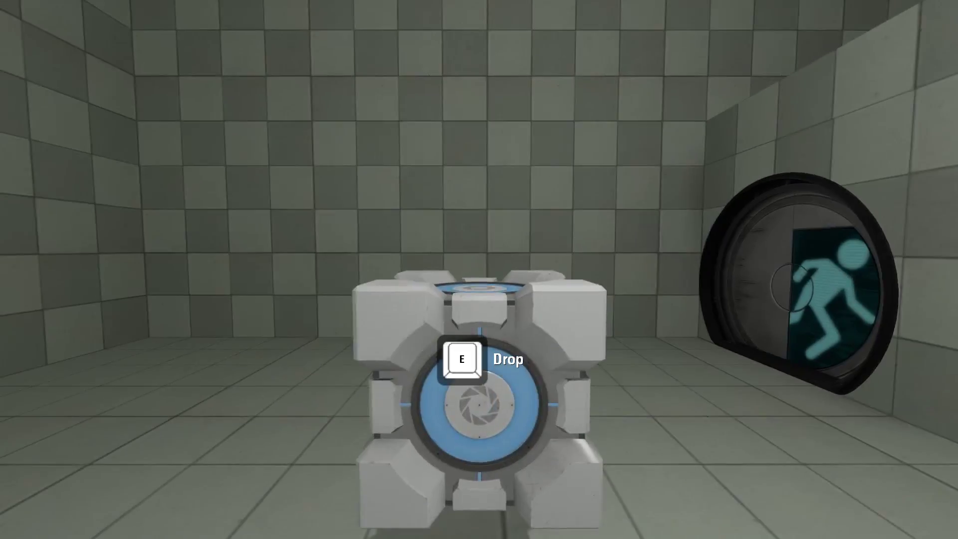
pyautogui.press('e')
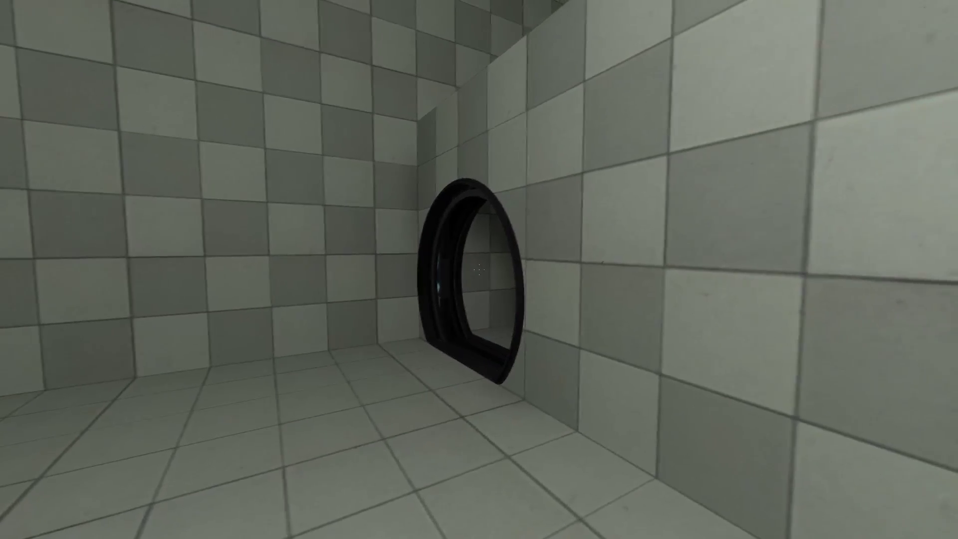
pyautogui.press('a')
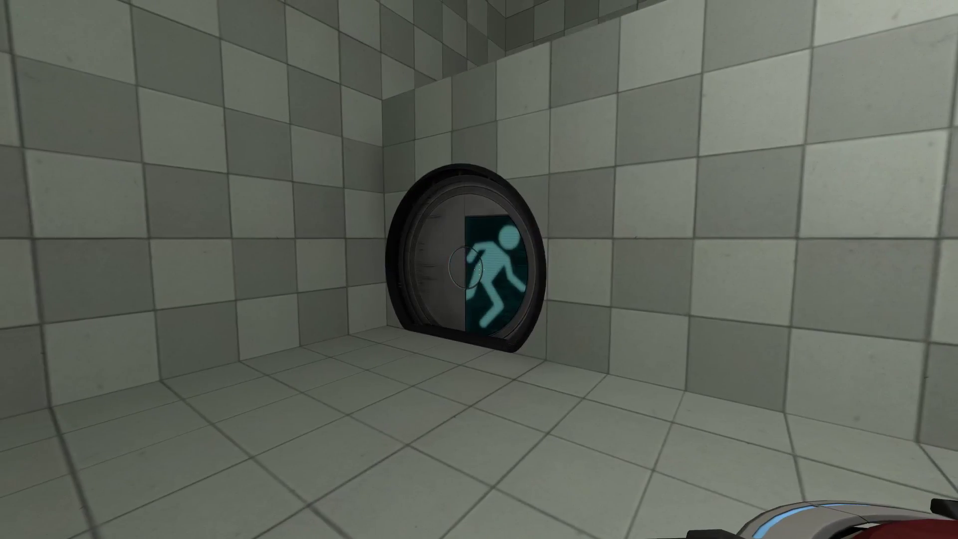
pyautogui.press('e')
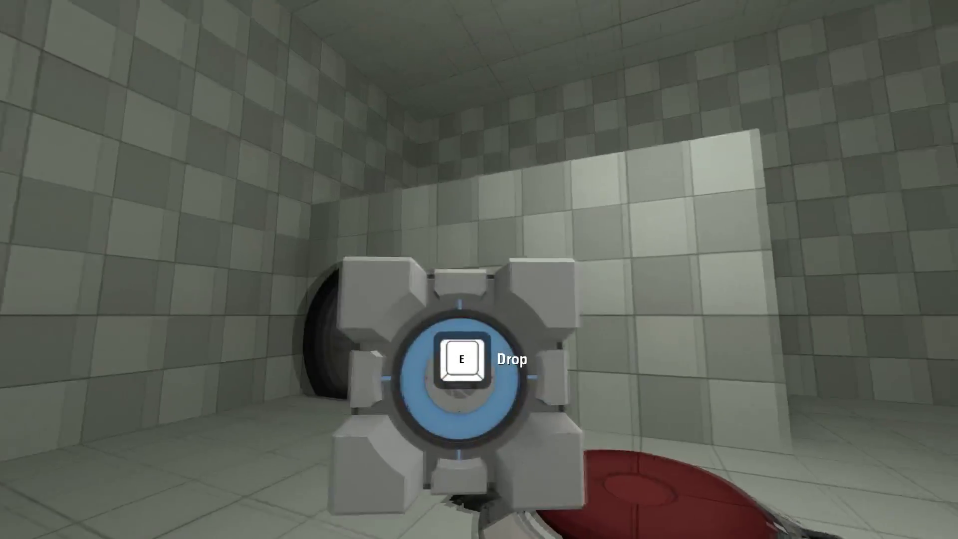
pyautogui.press('e')
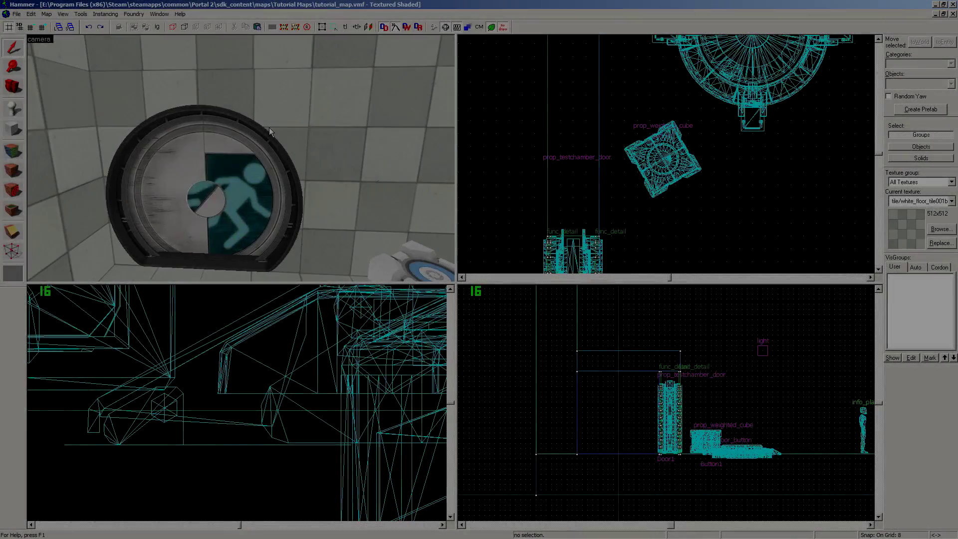
# Switch back to Hammer, shift the texture of the wall beside the door to Y 32, and return the Y shift to 0.
pyautogui.press('z')
pyautogui.press('s')
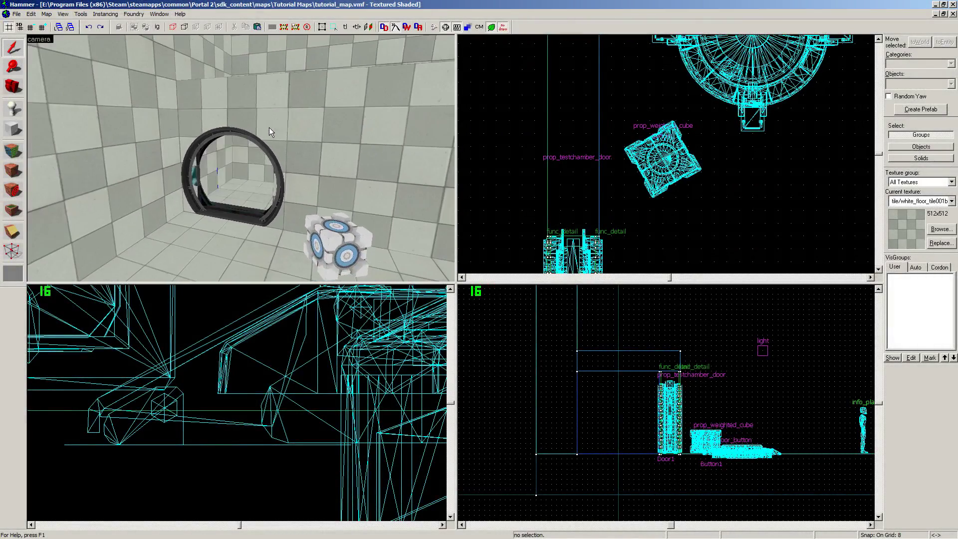
pyautogui.press('w')
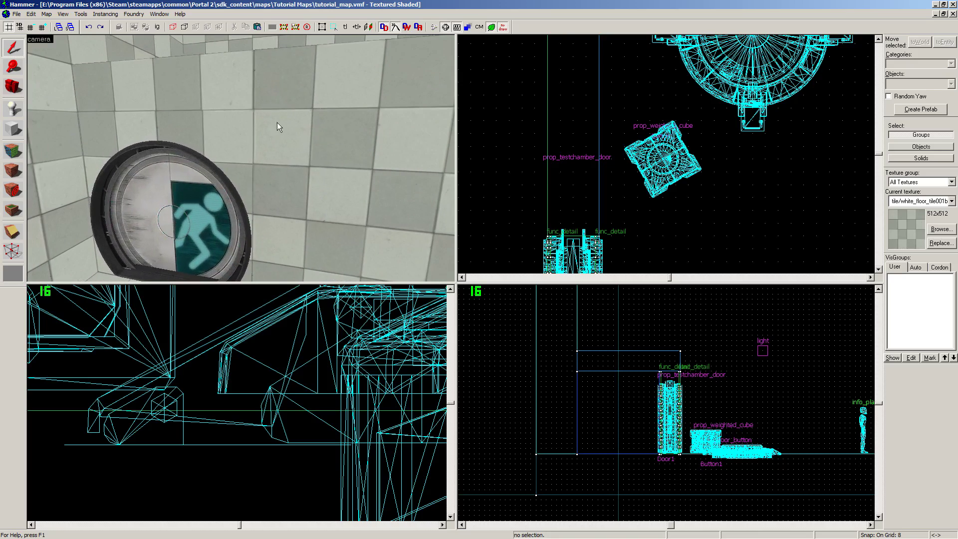
pyautogui.click(294, 172)
pyautogui.scroll(-2, 258, 159)
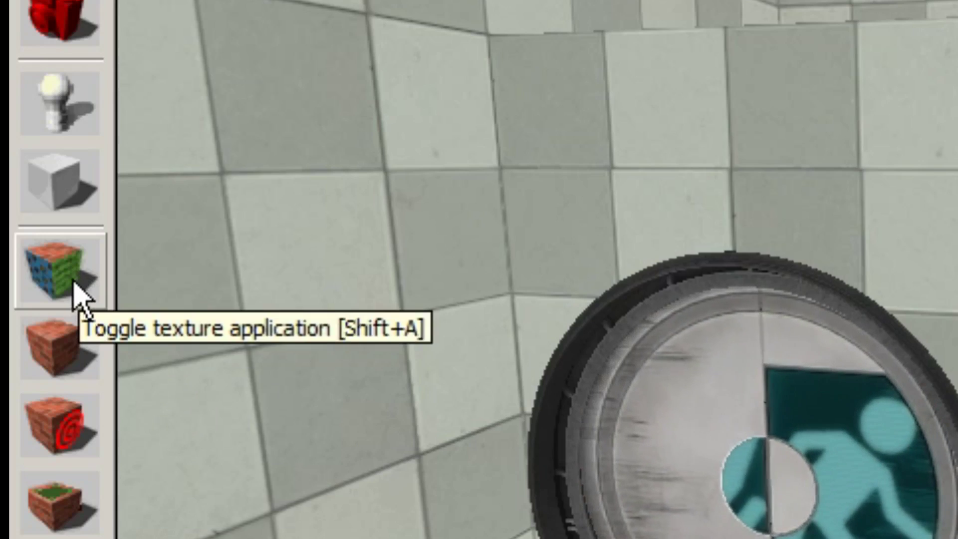
pyautogui.click(75, 287)
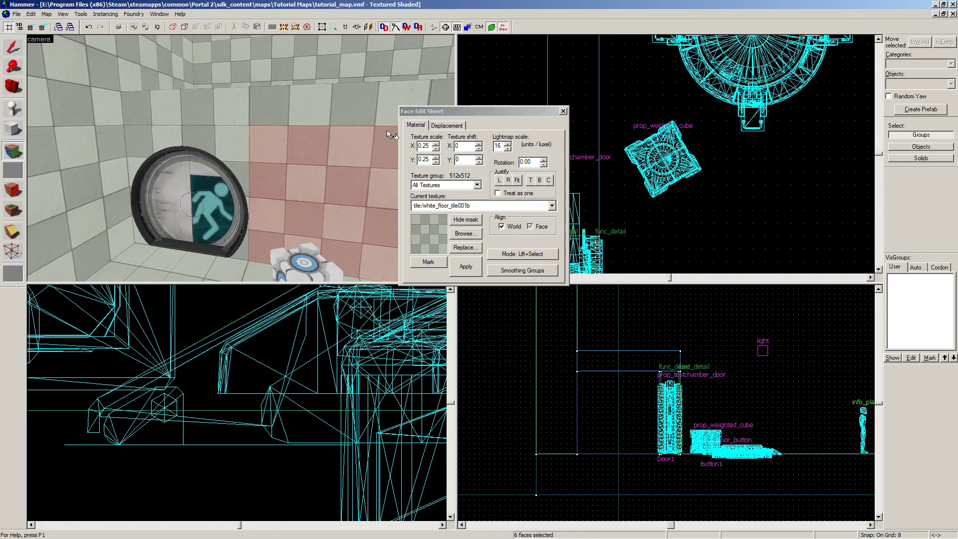
pyautogui.moveTo(425, 114); pyautogui.dragTo(470, 112)
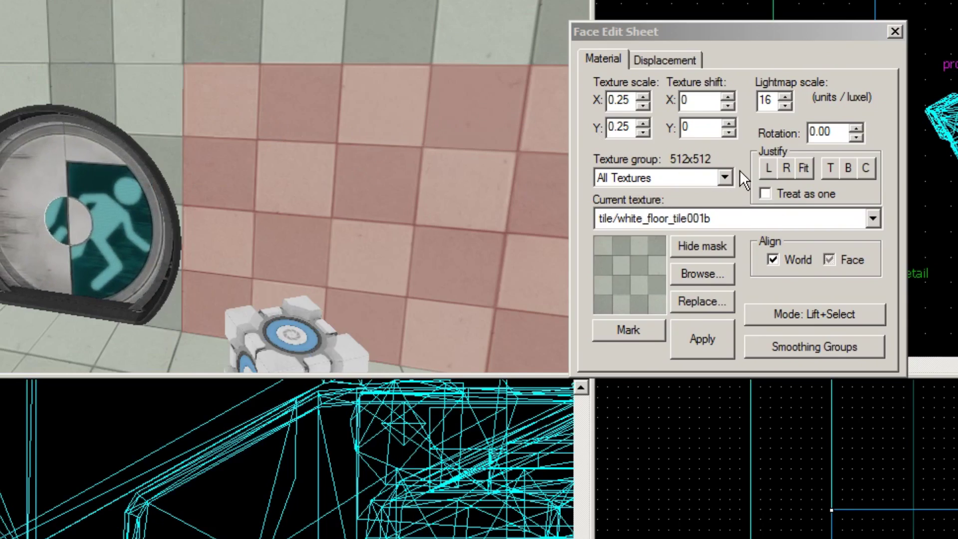
pyautogui.click(729, 124)
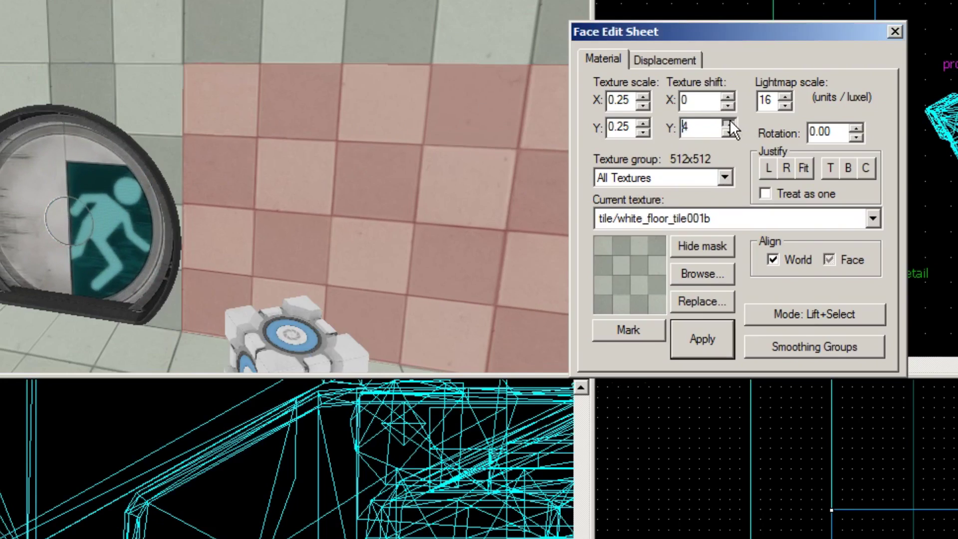
pyautogui.moveTo(728, 121); pyautogui.dragTo(729, 120)
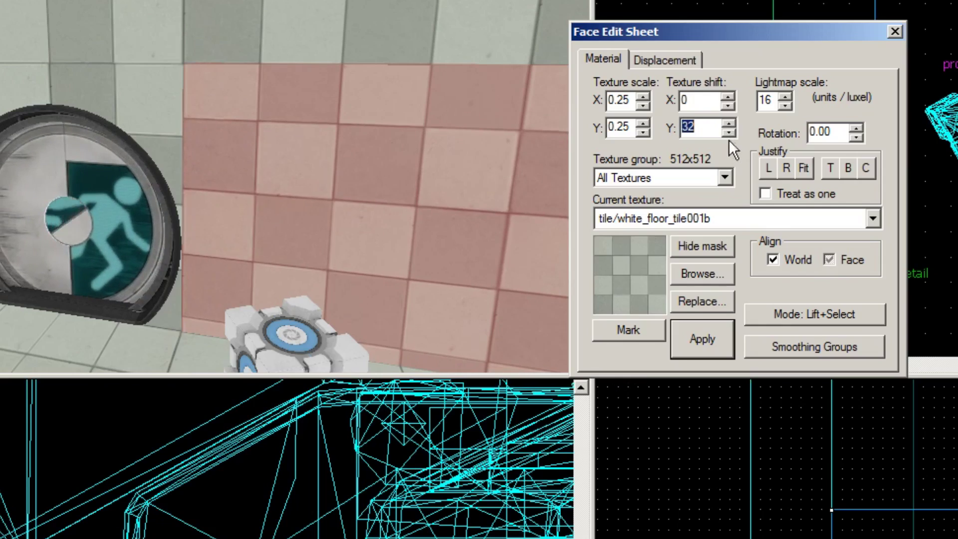
pyautogui.click(729, 133)
pyautogui.moveTo(729, 133); pyautogui.dragTo(729, 132)
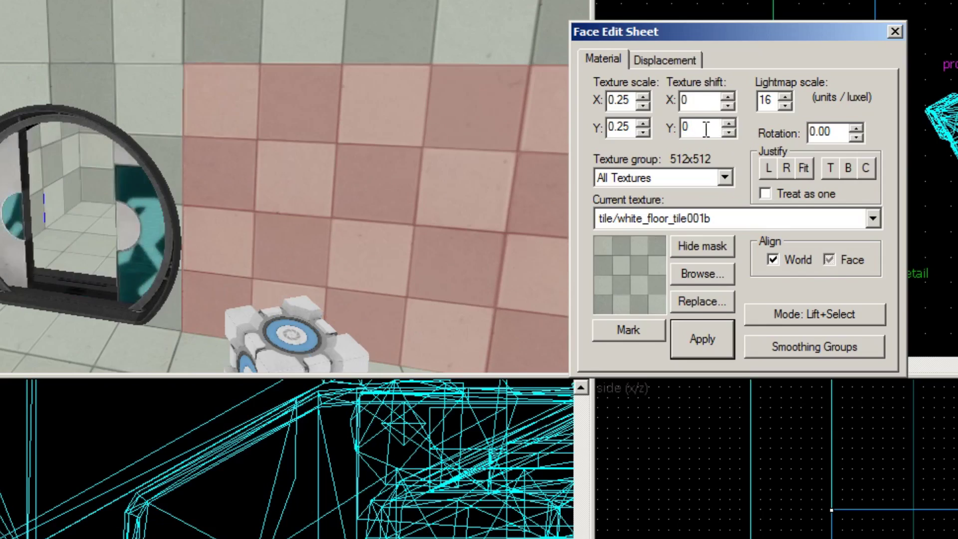
# Try shifting the wall texture along X, reset the X shift to 0, and close the Face Edit Sheet.
pyautogui.click(728, 96)
pyautogui.click(728, 96)
pyautogui.click(728, 96)
pyautogui.click(728, 96)
pyautogui.click(728, 96)
pyautogui.click(728, 97)
pyautogui.click(728, 97)
pyautogui.moveTo(728, 96); pyautogui.dragTo(730, 97)
pyautogui.write('0')
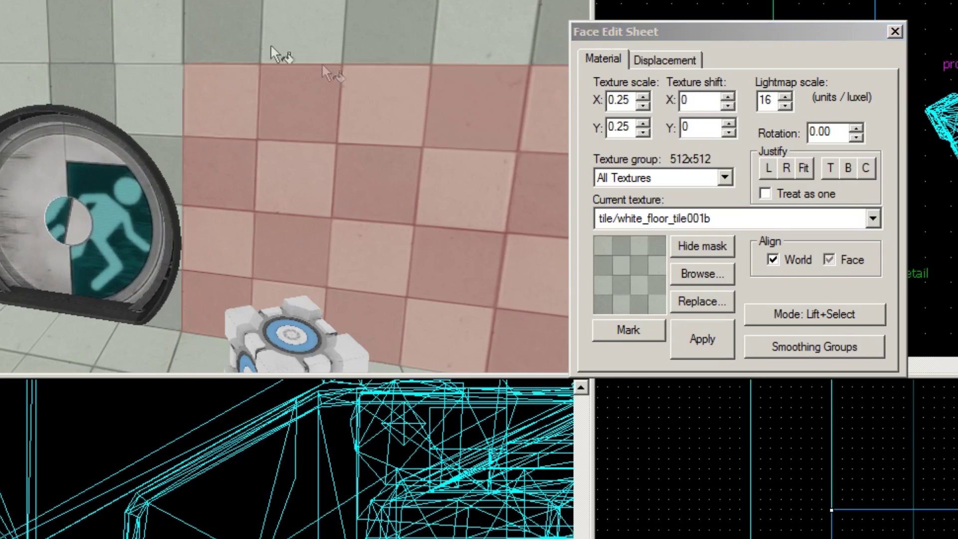
pyautogui.scroll(-4, 118, 44)
pyautogui.scroll(5, 165, 60)
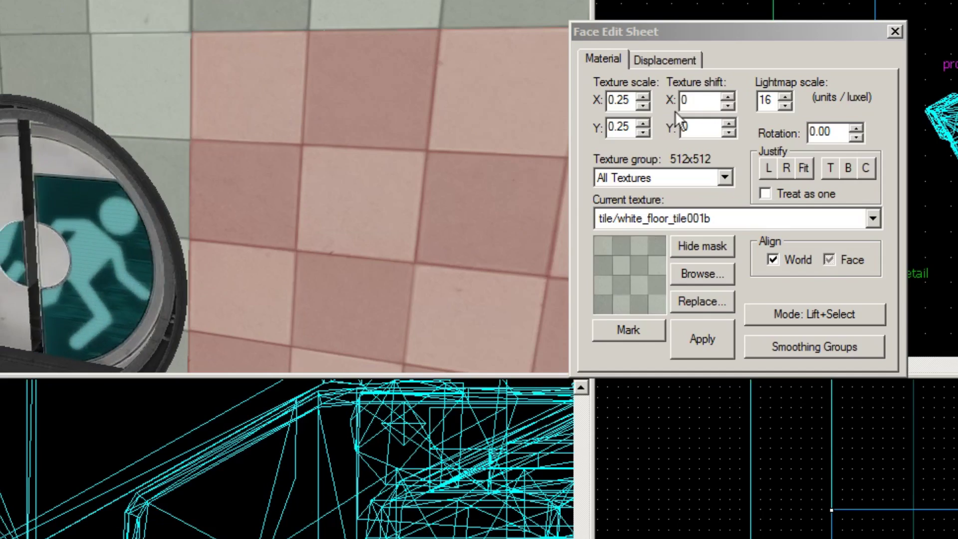
pyautogui.click(894, 31)
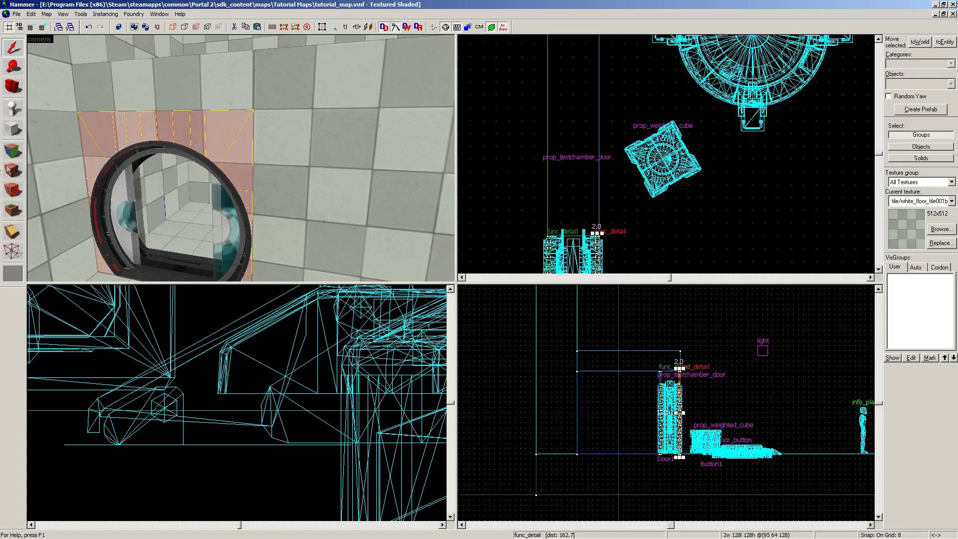
# Set the texture shift of the brushwork around the door's front side to X 0 and Y 0, apply it and close the Face Edit Sheet.
pyautogui.click(18, 156)
pyautogui.moveTo(519, 109); pyautogui.dragTo(356, 110)
pyautogui.moveTo(621, 41); pyautogui.dragTo(688, 35)
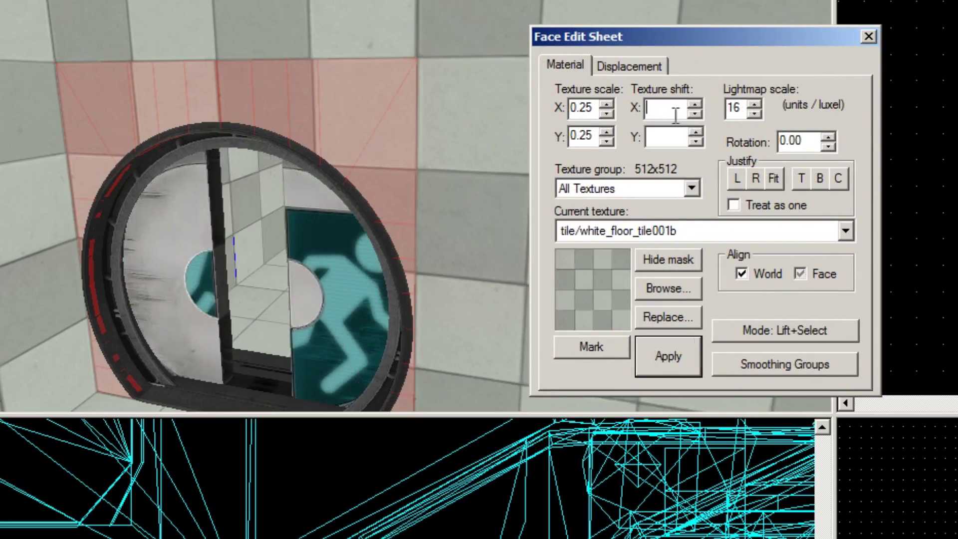
pyautogui.click(671, 111)
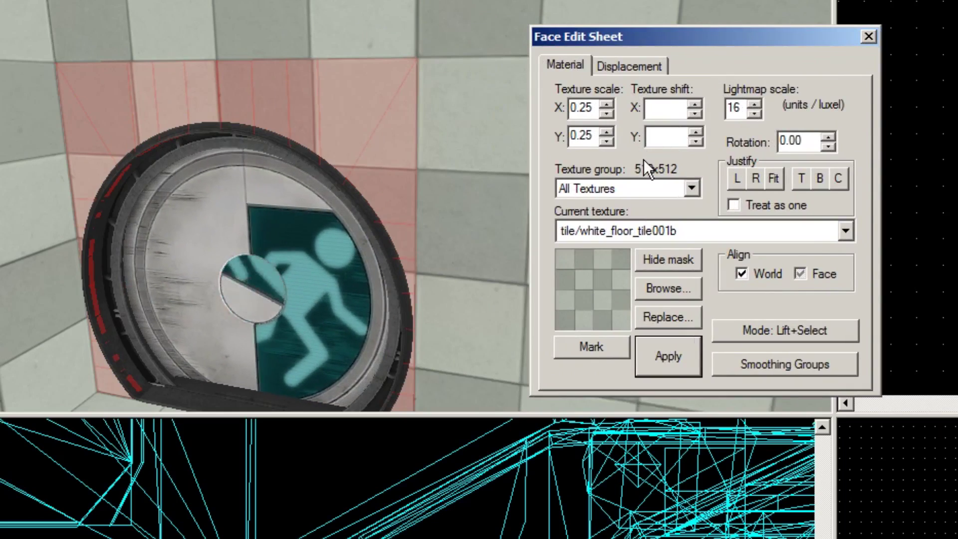
pyautogui.write('0')
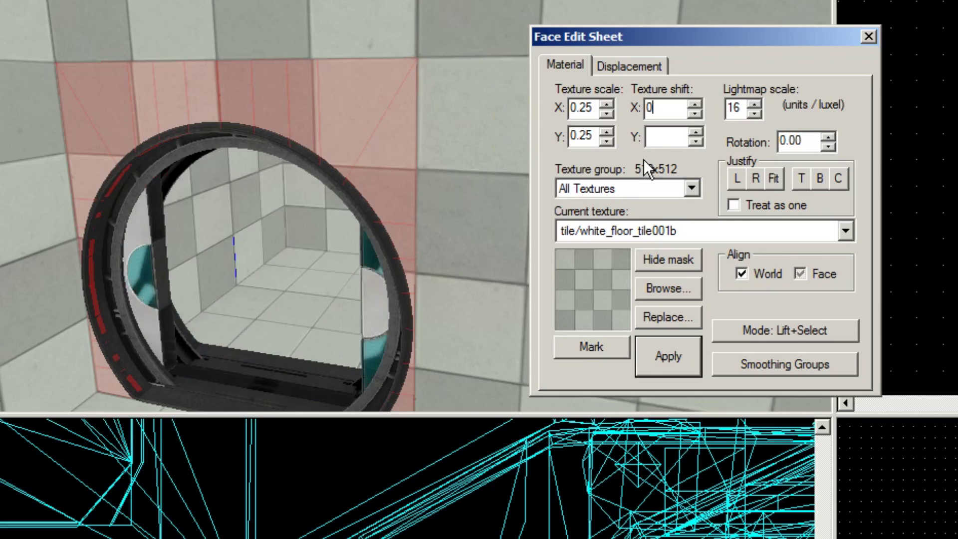
pyautogui.click(669, 135)
pyautogui.write('0')
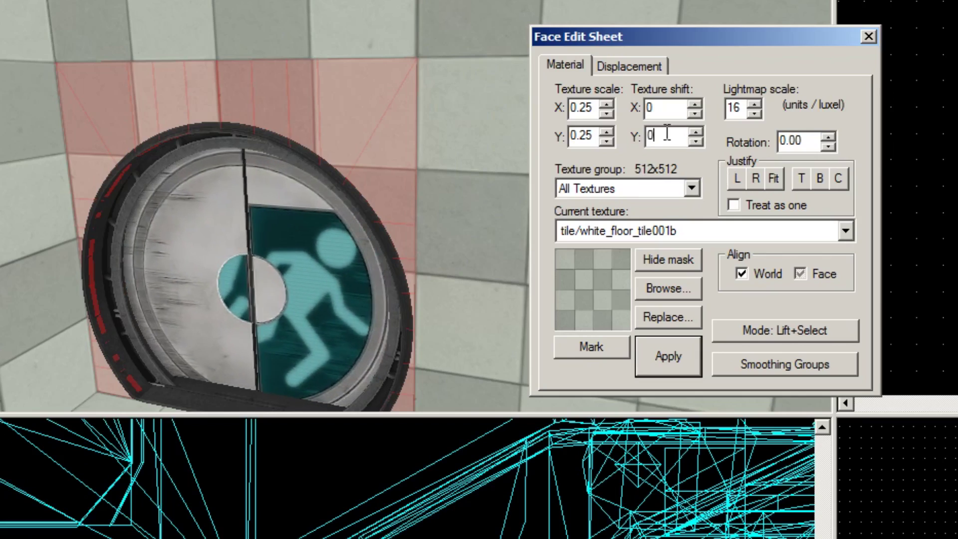
pyautogui.click(673, 350)
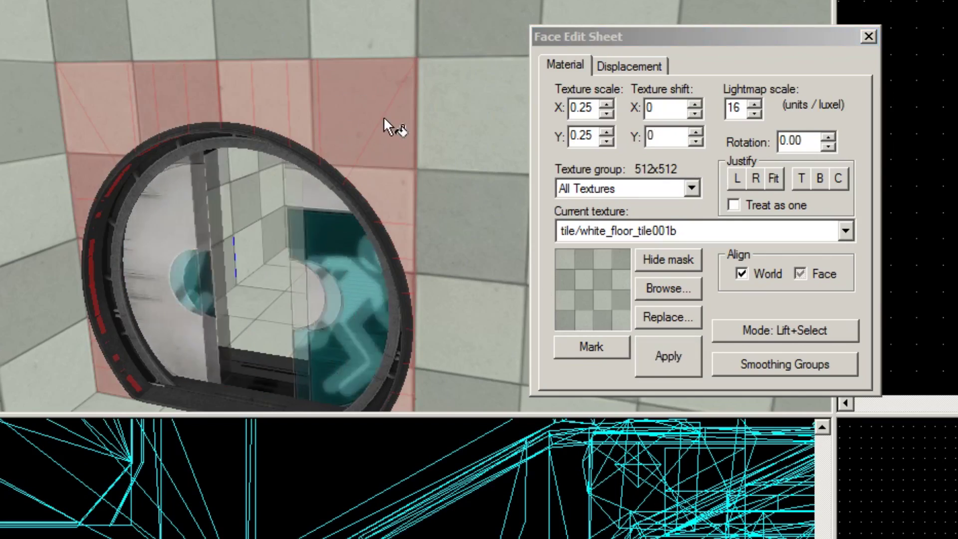
pyautogui.click(869, 36)
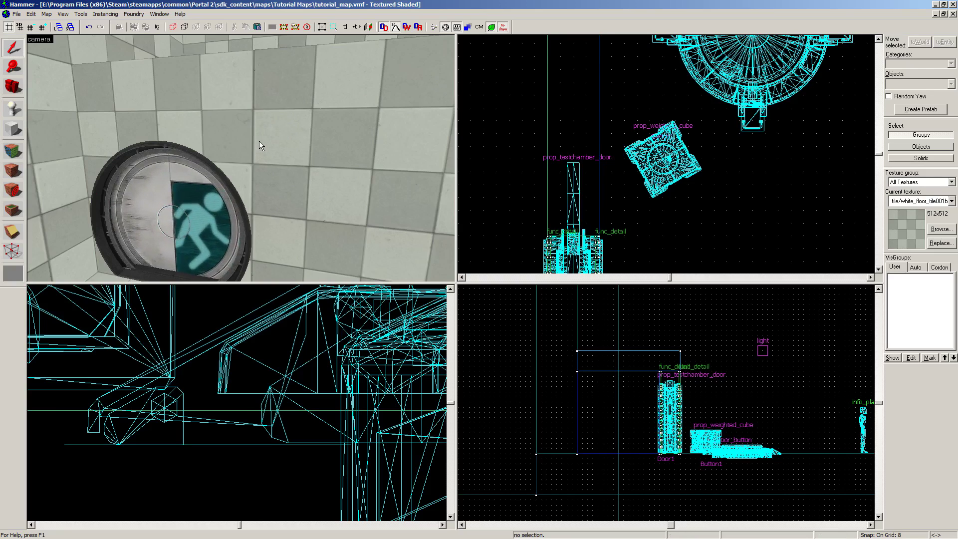
# Set the texture shift of the brushwork around the door's back side to X 0 and Y 0, apply it and close the sheet.
pyautogui.scroll(-4, 259, 141)
pyautogui.scroll(5, 259, 141)
pyautogui.press('w')
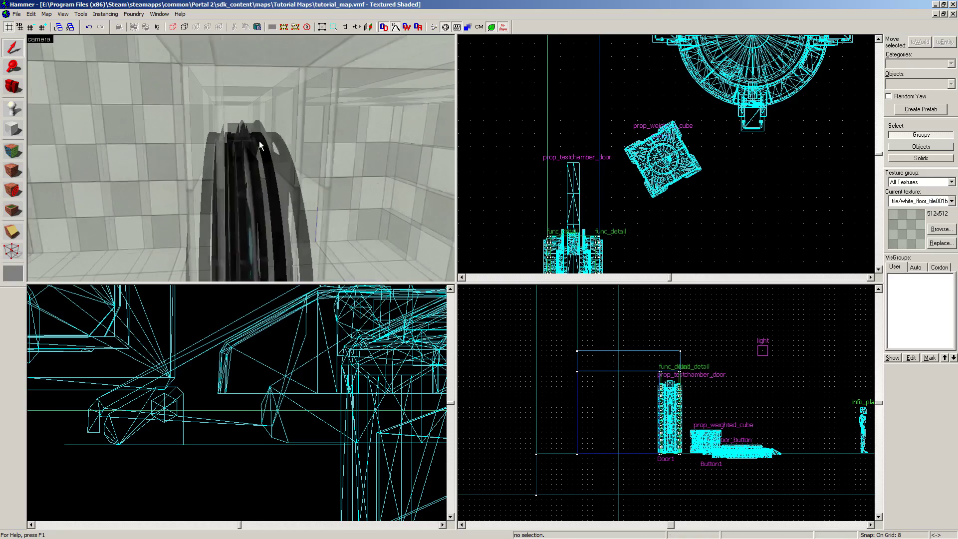
pyautogui.press('w')
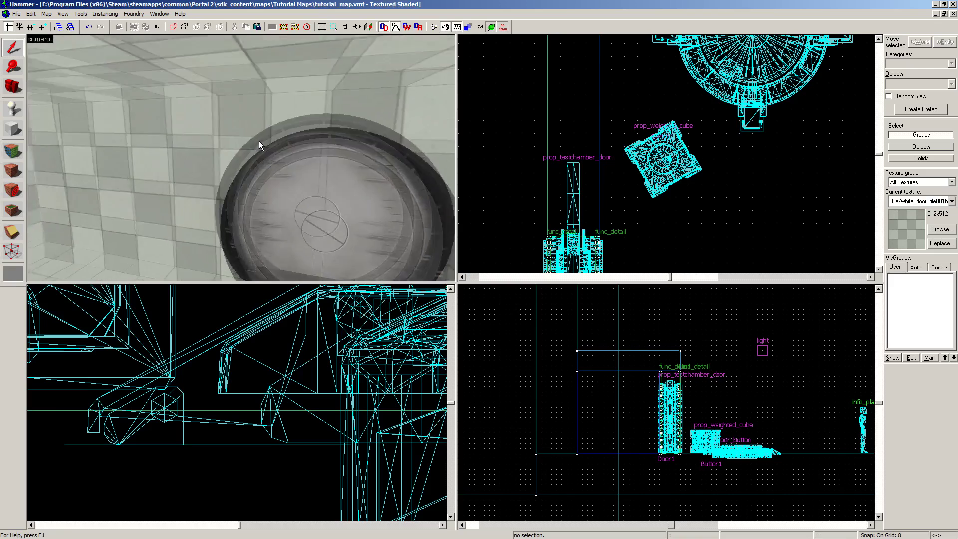
pyautogui.press('z')
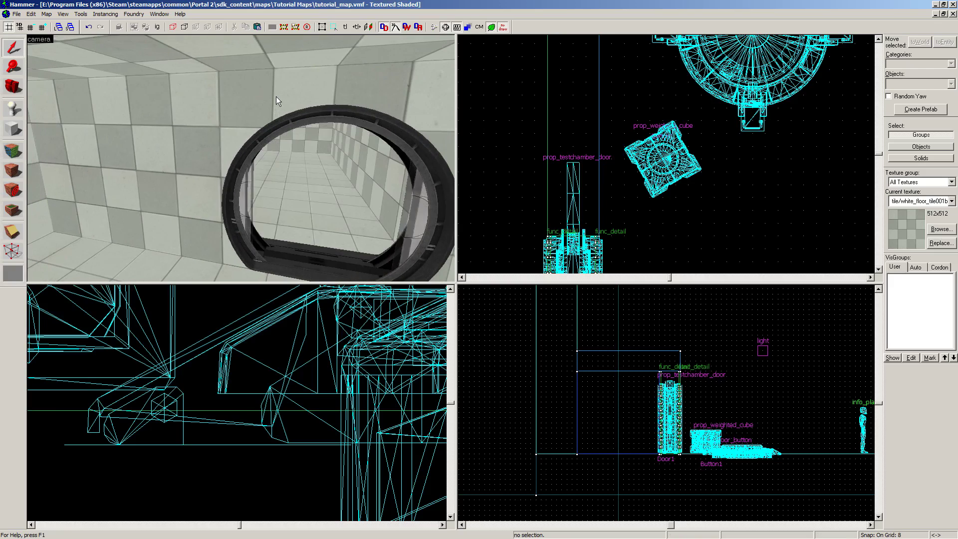
pyautogui.click(277, 97)
pyautogui.click(15, 152)
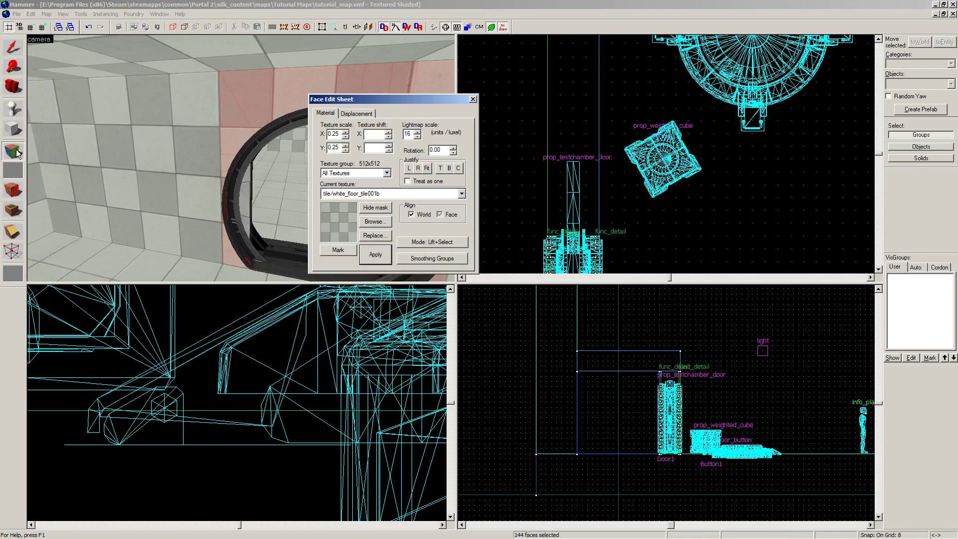
pyautogui.click(375, 135)
pyautogui.write('0')
pyautogui.click(375, 150)
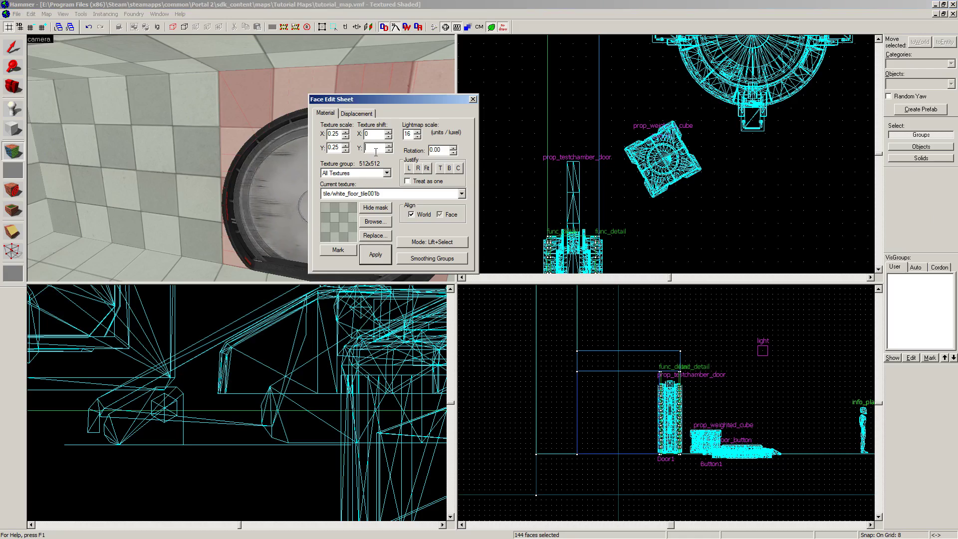
pyautogui.click(376, 253)
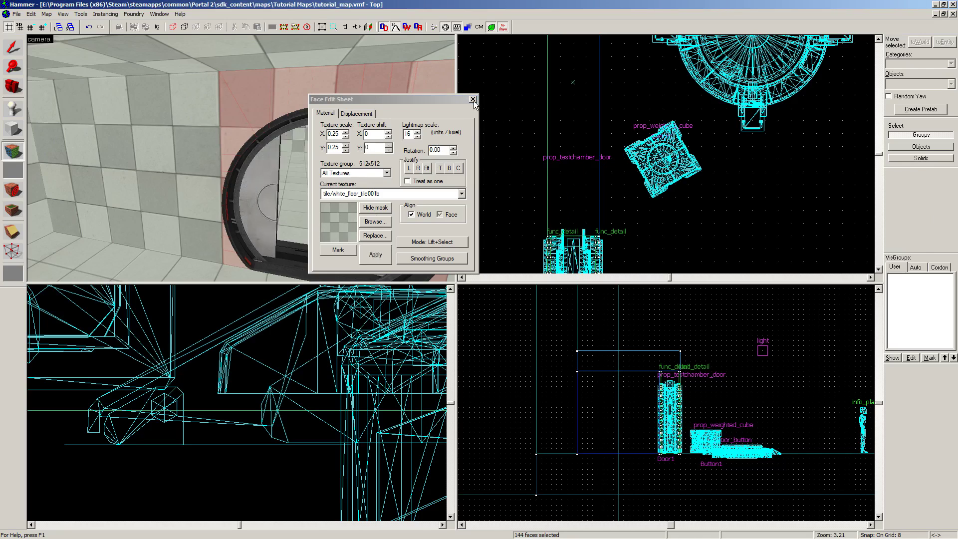
pyautogui.click(472, 100)
# Inspect the wall tile alignment around the door from both sides of the dividing wall.
pyautogui.press('w')
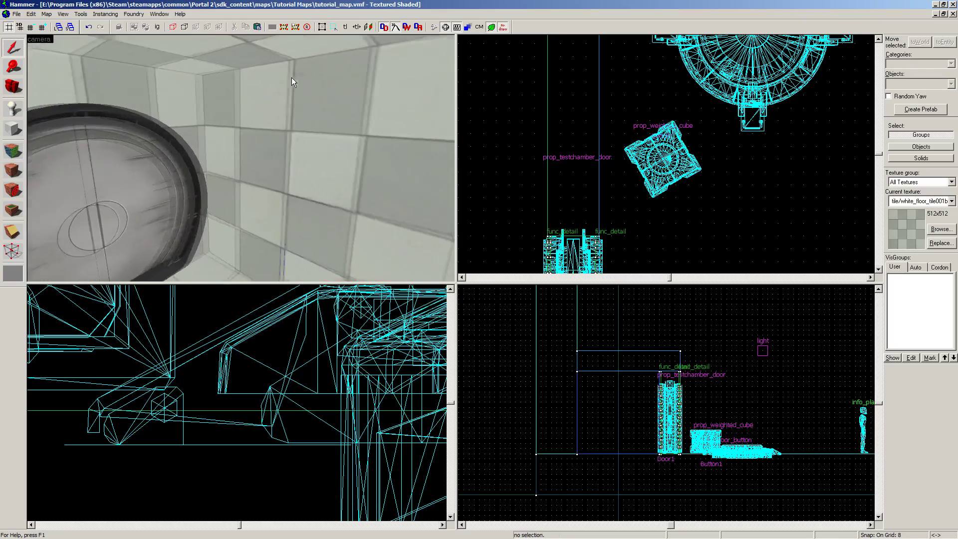
pyautogui.press('s')
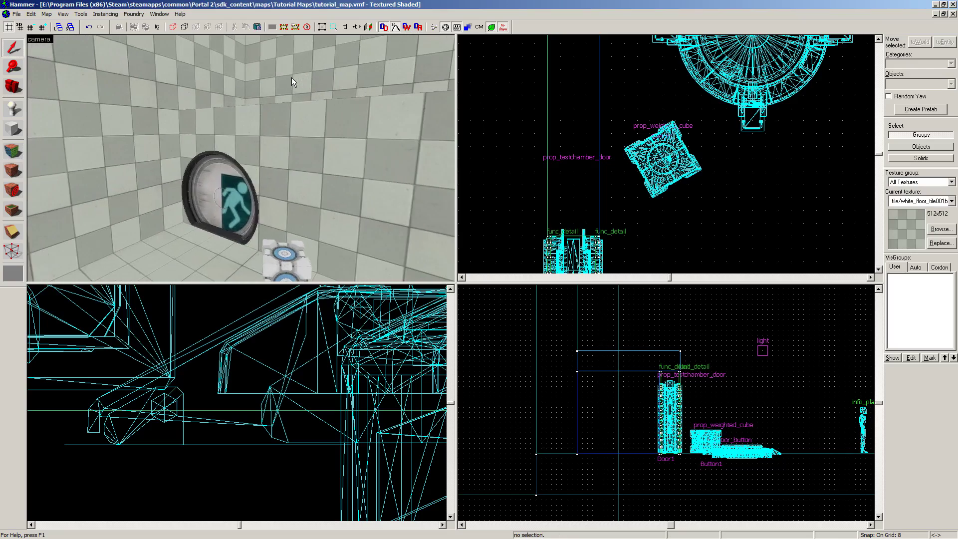
pyautogui.press('w')
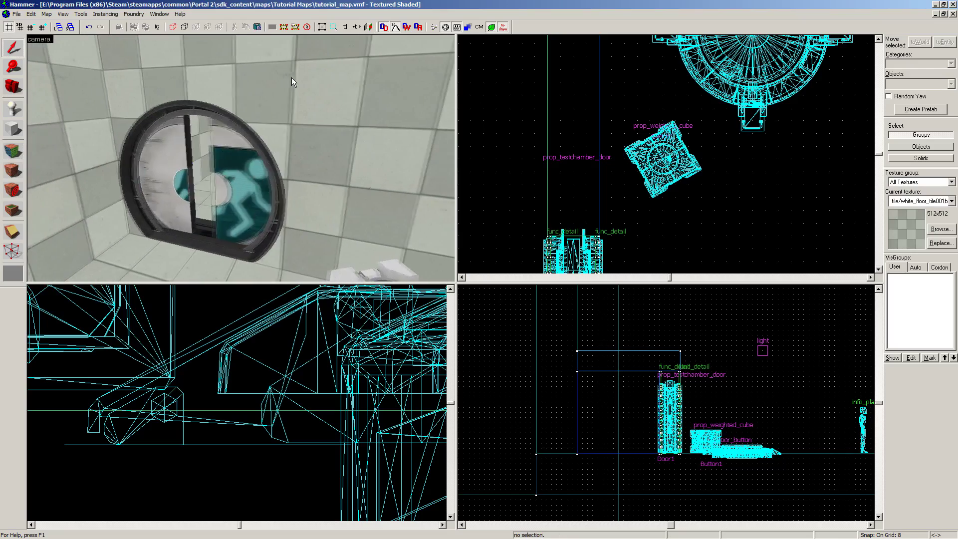
pyautogui.press('s')
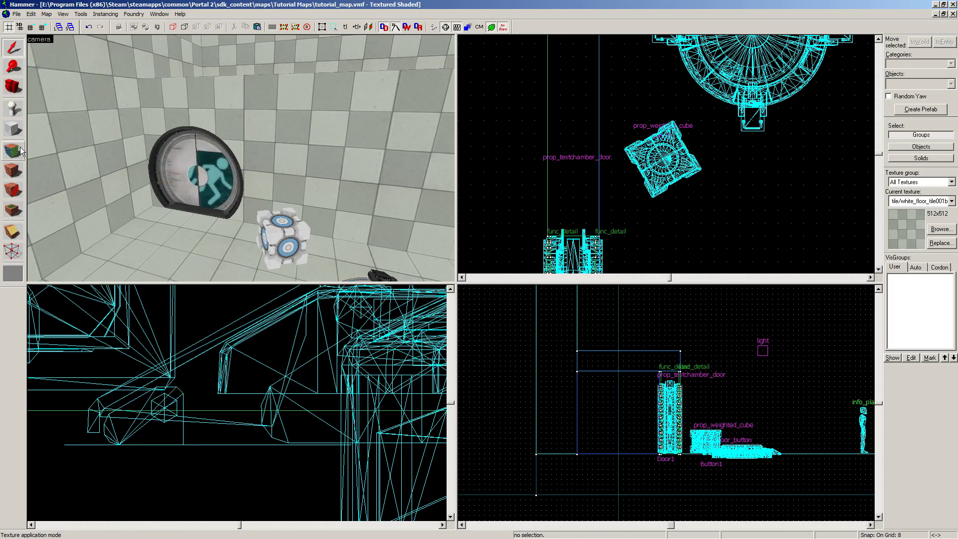
pyautogui.scroll(-4, 320, 175)
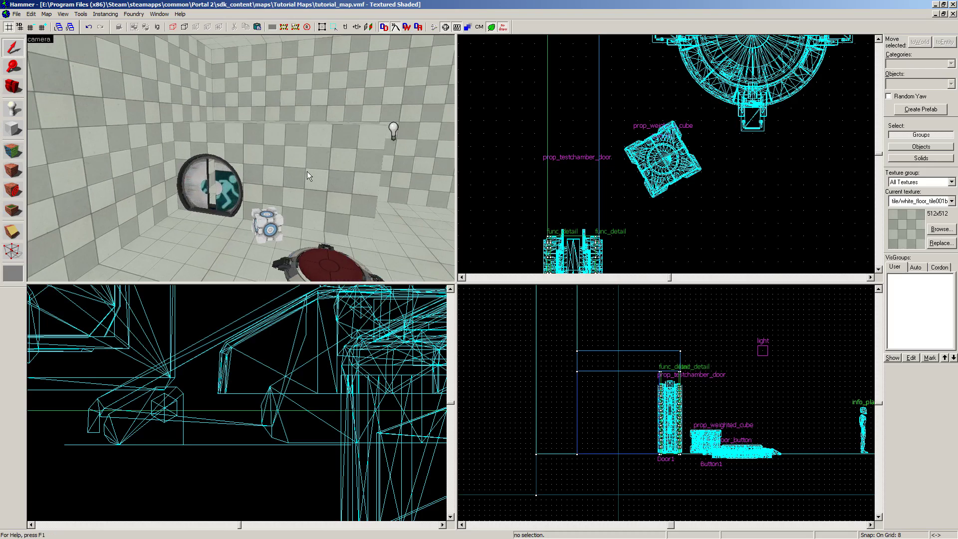